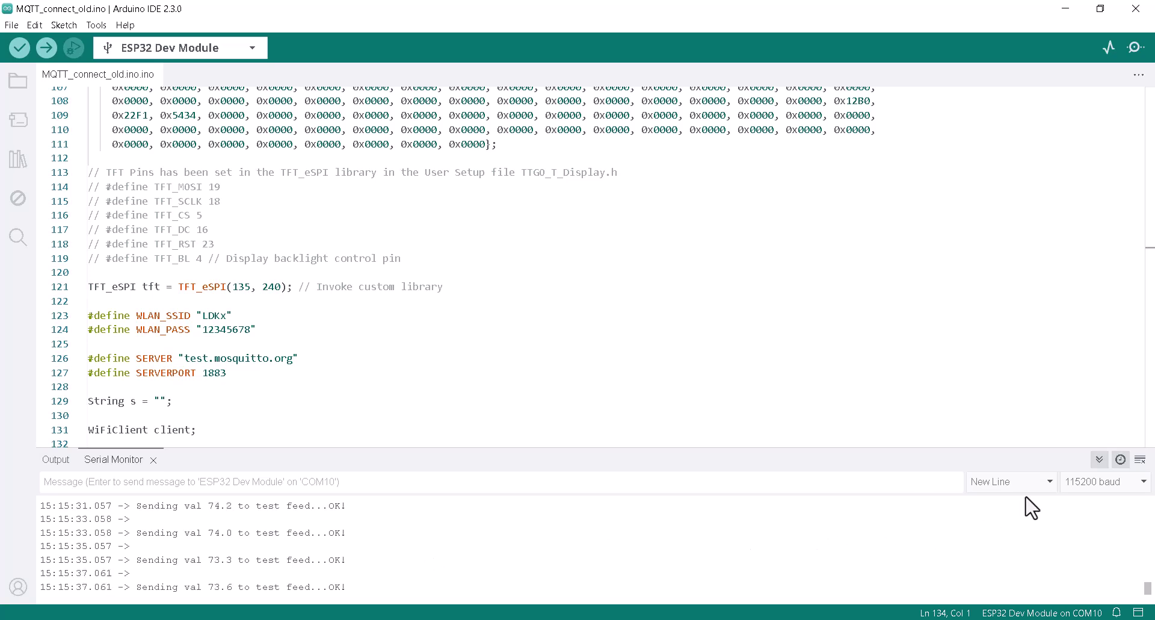
Leave the serial baud rate at 115200 and add a new empty Flow 4 in Node-RED.
{"action": "left_click", "coordinate": [1085, 486]}
{"action": "left_click", "coordinate": [1086, 485]}
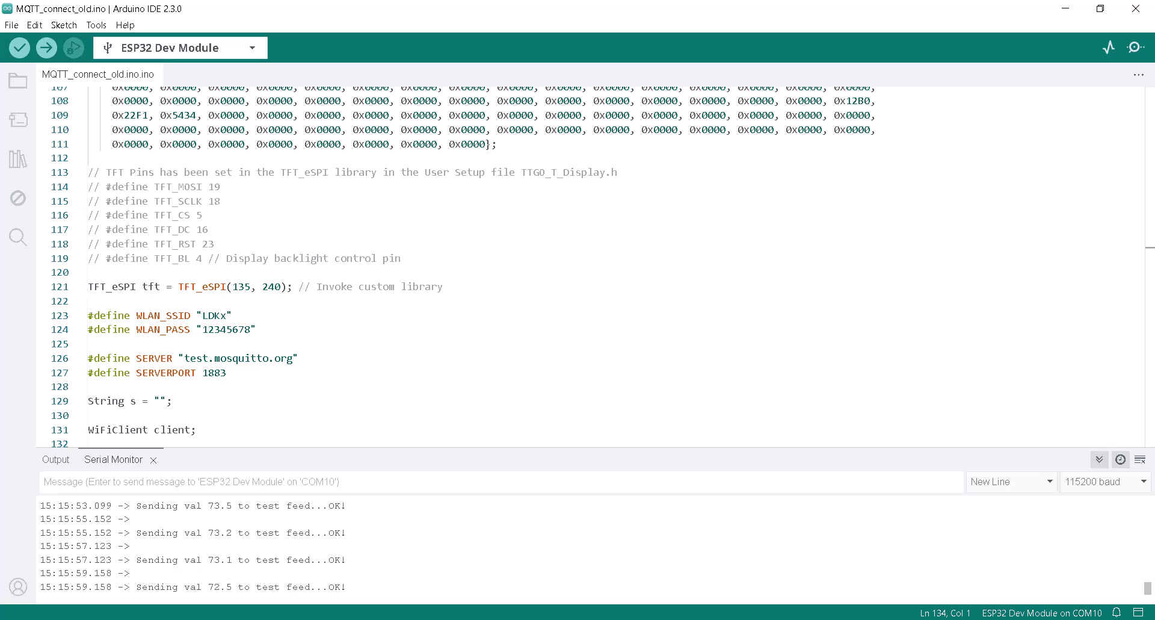
{"action": "mouse_move", "coordinate": [839, 617]}
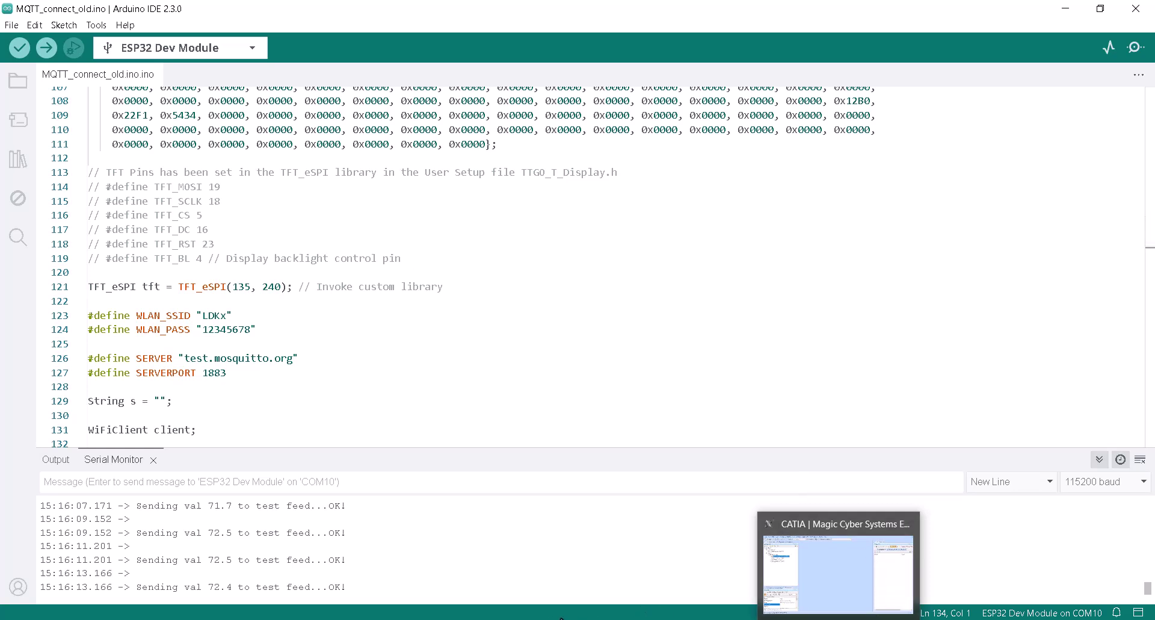
{"action": "left_click", "coordinate": [427, 572]}
{"action": "left_click", "coordinate": [428, 618]}
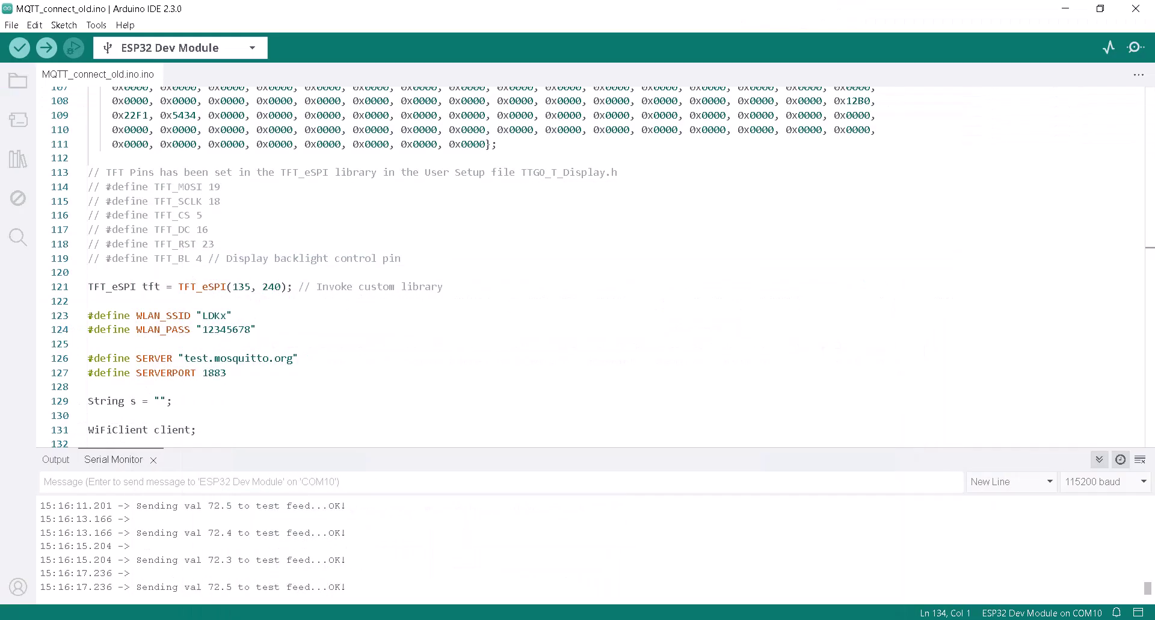
{"action": "key", "text": "alt+Tab"}
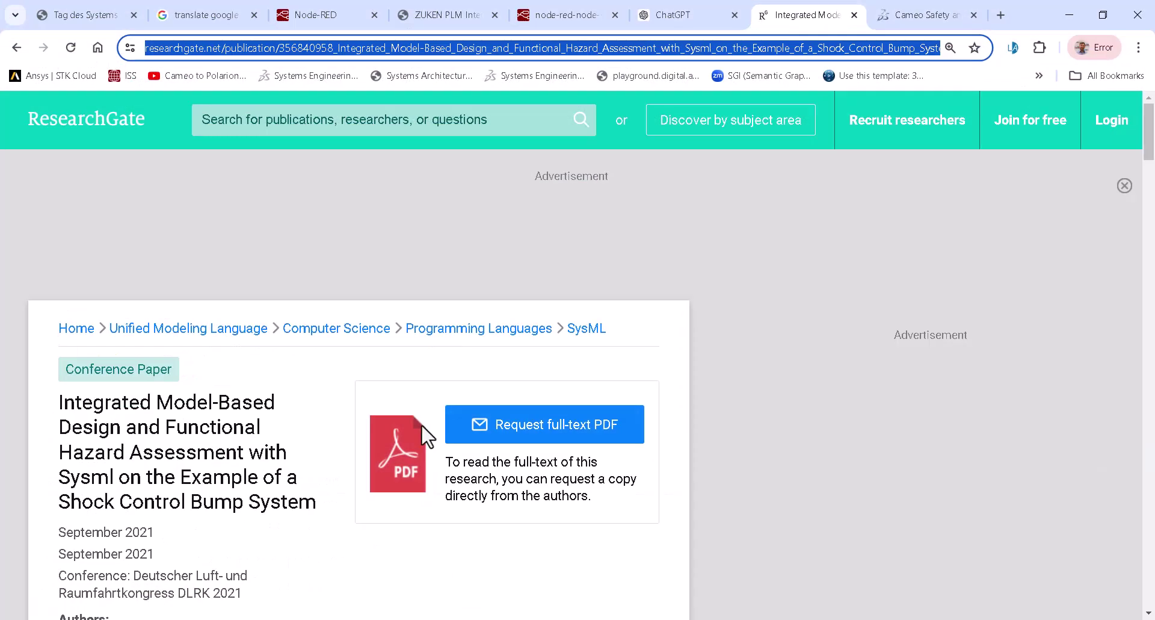
{"action": "left_click", "coordinate": [337, 18]}
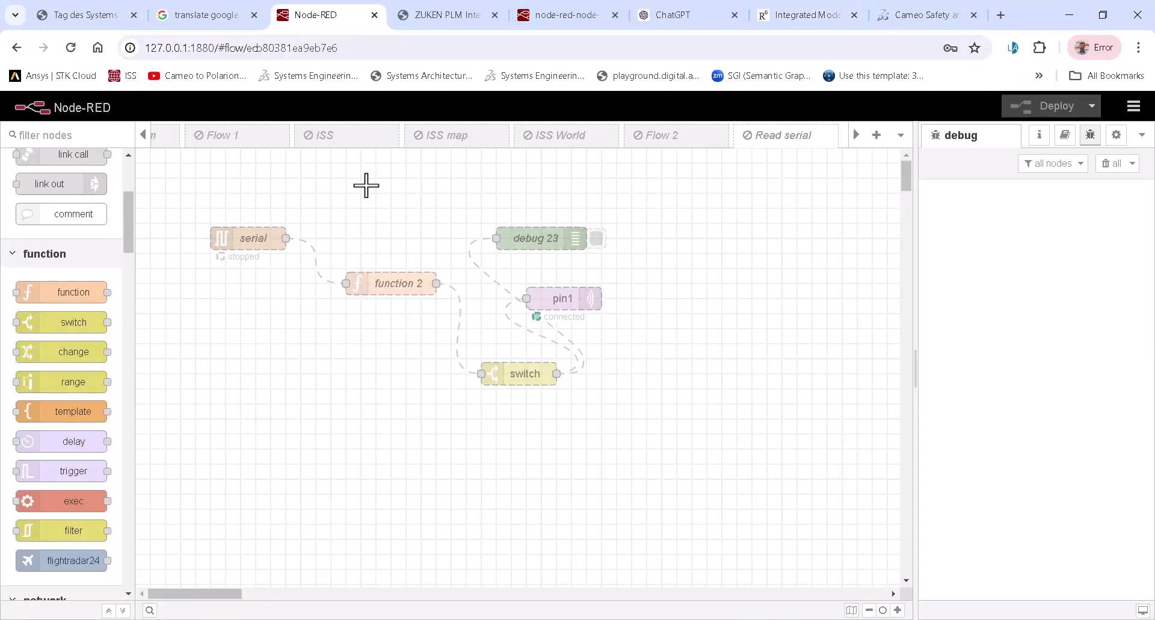
{"action": "left_click", "coordinate": [872, 140]}
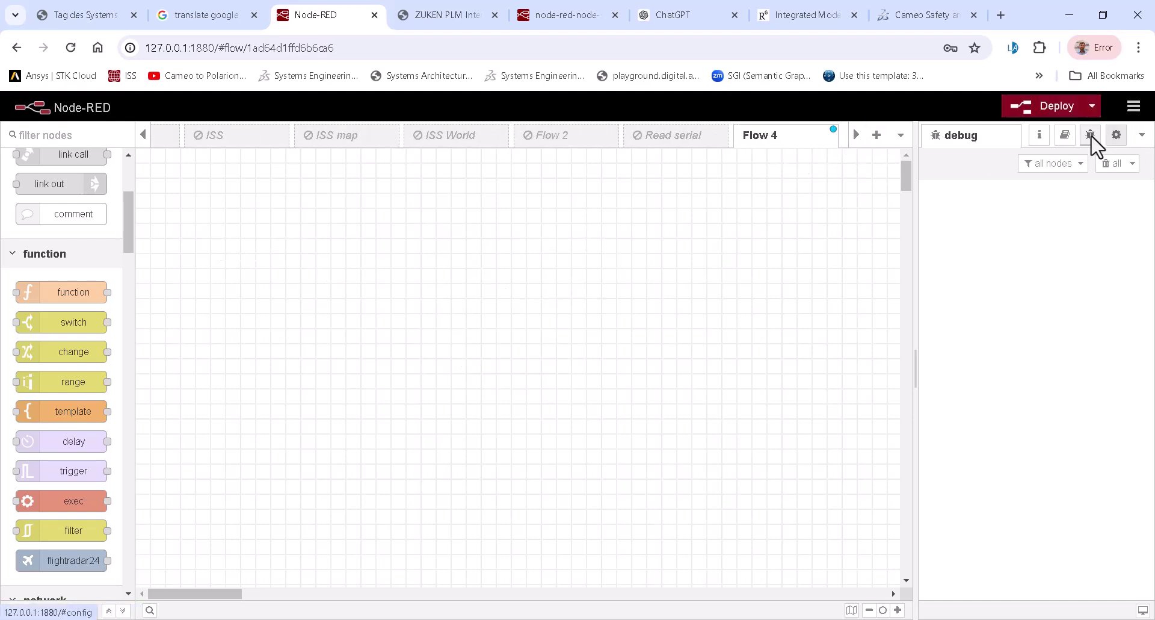
Confirm in the palette manager that node-red-node-serialport 2.0.2 is installed, filtering by 'serial'.
{"action": "left_click", "coordinate": [1134, 106]}
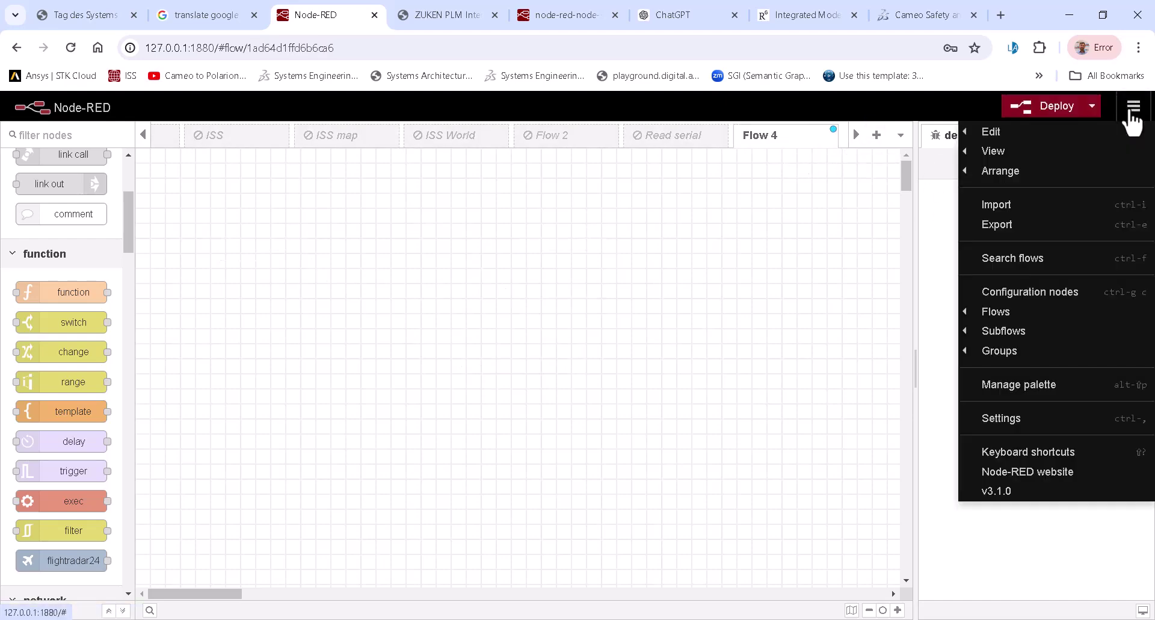
{"action": "left_click", "coordinate": [1031, 386]}
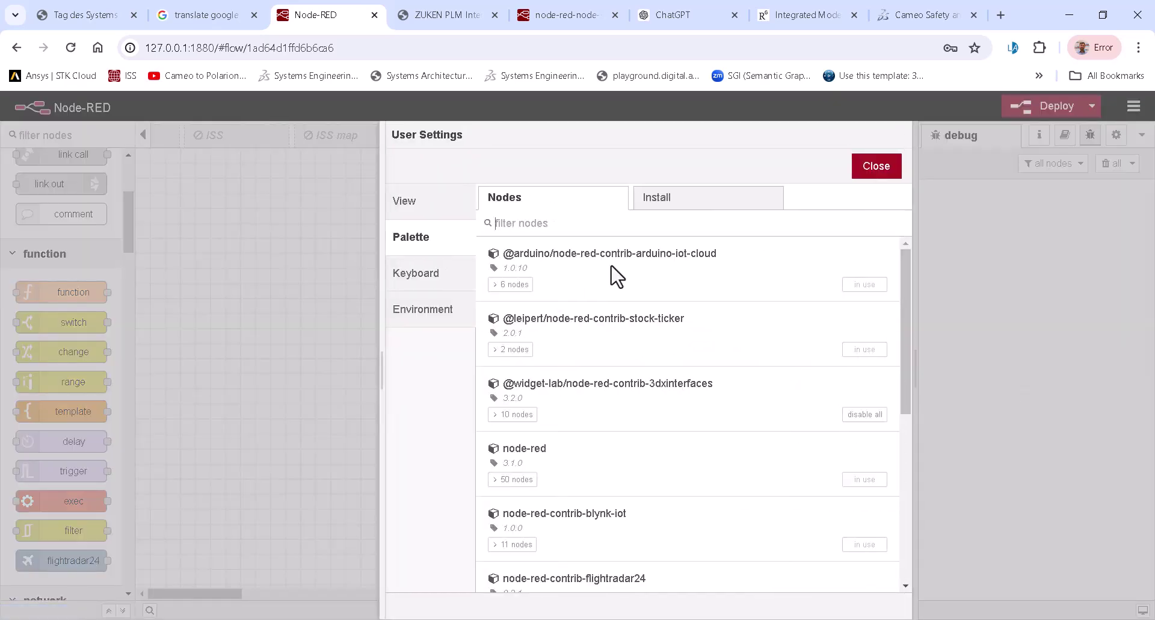
{"action": "left_click", "coordinate": [548, 232]}
{"action": "type", "text": "serial"}
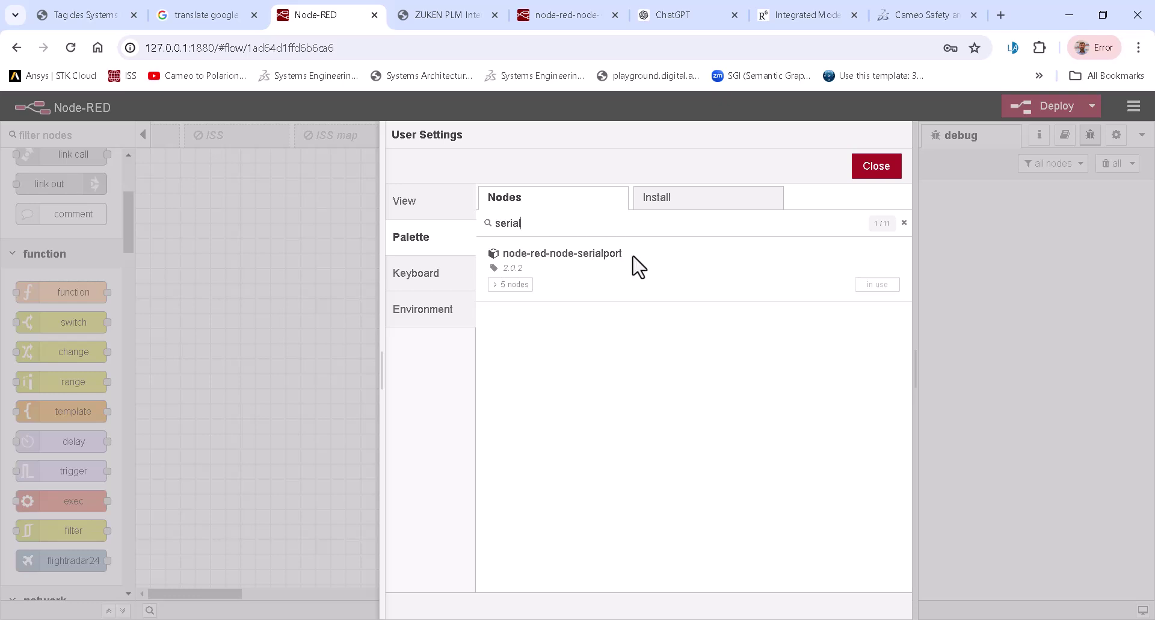
{"action": "left_click", "coordinate": [661, 204]}
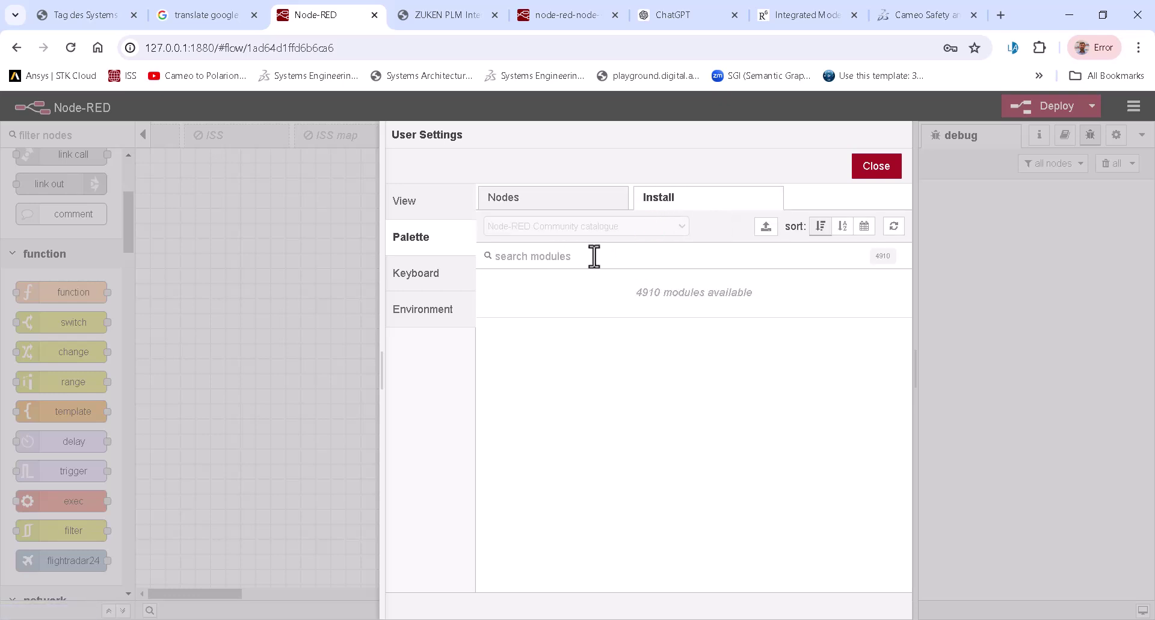
{"action": "left_click", "coordinate": [879, 173]}
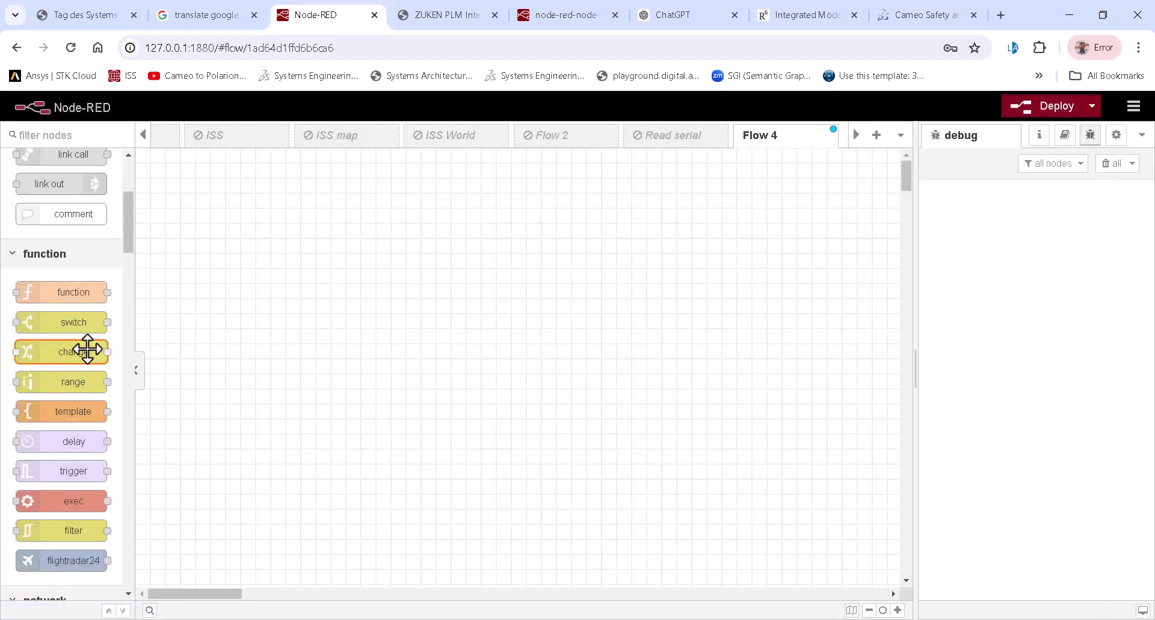
Place a serial in node on Flow 4 and set its port config to COM10 at 115200 baud.
{"action": "scroll", "coordinate": [102, 418], "scroll_direction": "down", "scroll_amount": 20}
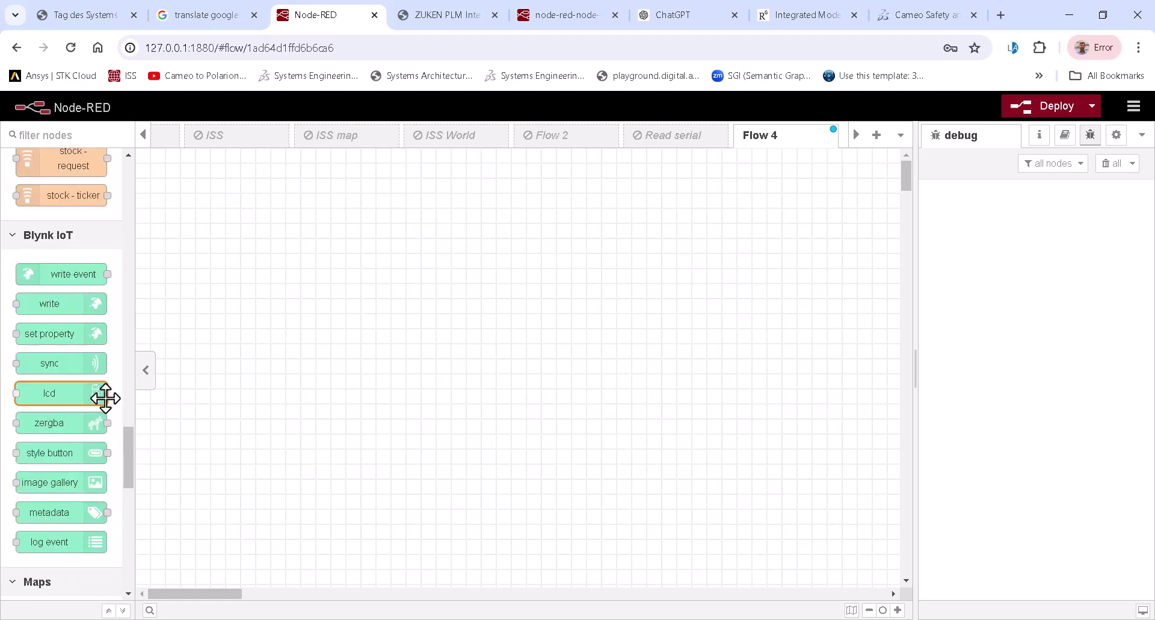
{"action": "scroll", "coordinate": [106, 349], "scroll_direction": "up", "scroll_amount": 5}
{"action": "scroll", "coordinate": [97, 361], "scroll_direction": "down", "scroll_amount": 12}
{"action": "scroll", "coordinate": [91, 406], "scroll_direction": "down", "scroll_amount": 15}
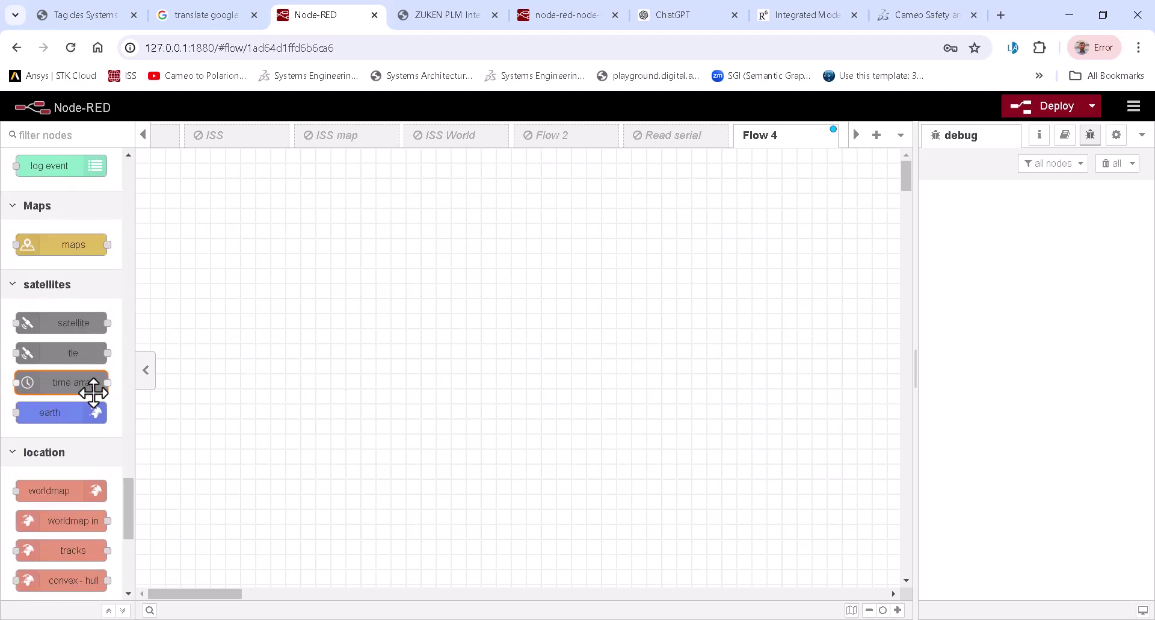
{"action": "scroll", "coordinate": [93, 422], "scroll_direction": "up", "scroll_amount": 20}
{"action": "scroll", "coordinate": [92, 429], "scroll_direction": "up", "scroll_amount": 15}
{"action": "scroll", "coordinate": [92, 429], "scroll_direction": "up", "scroll_amount": 10}
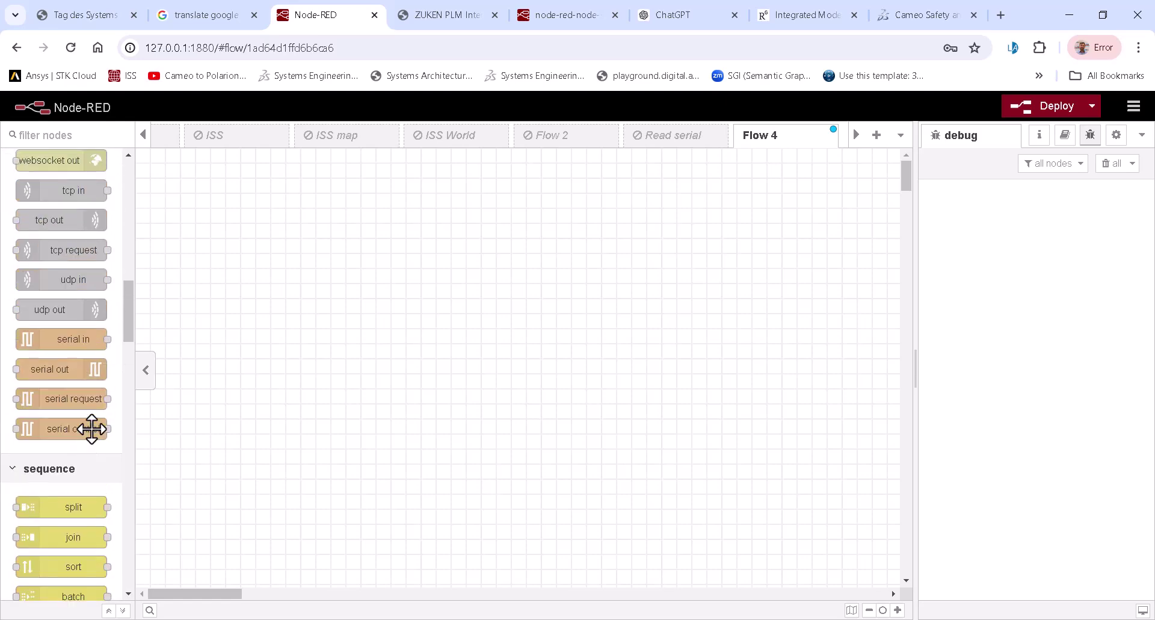
{"action": "mouse_move", "coordinate": [56, 340]}
{"action": "left_mouse_down"}
{"action": "mouse_move", "coordinate": [192, 282]}
{"action": "mouse_move", "coordinate": [261, 235]}
{"action": "left_mouse_up"}
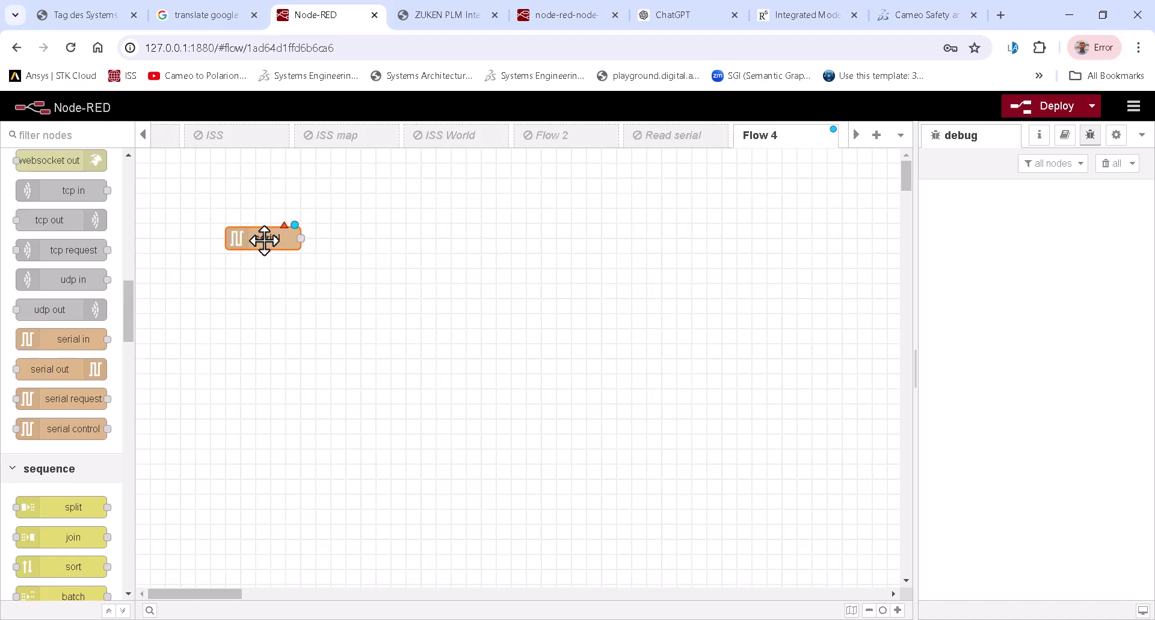
{"action": "double_click", "coordinate": [263, 241]}
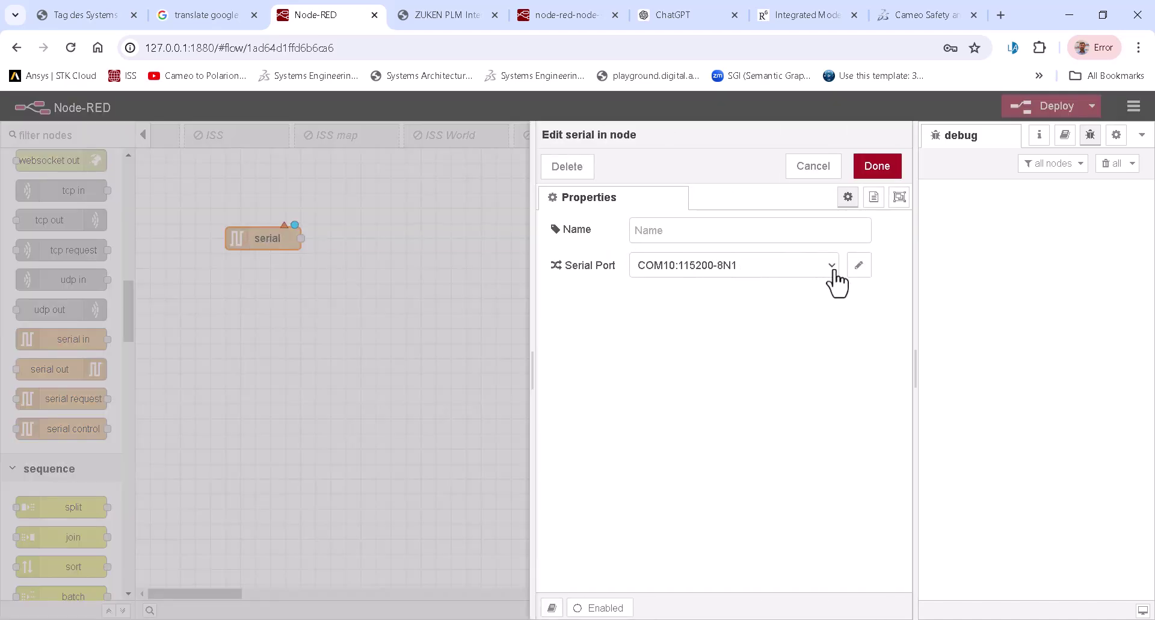
{"action": "left_click", "coordinate": [860, 266]}
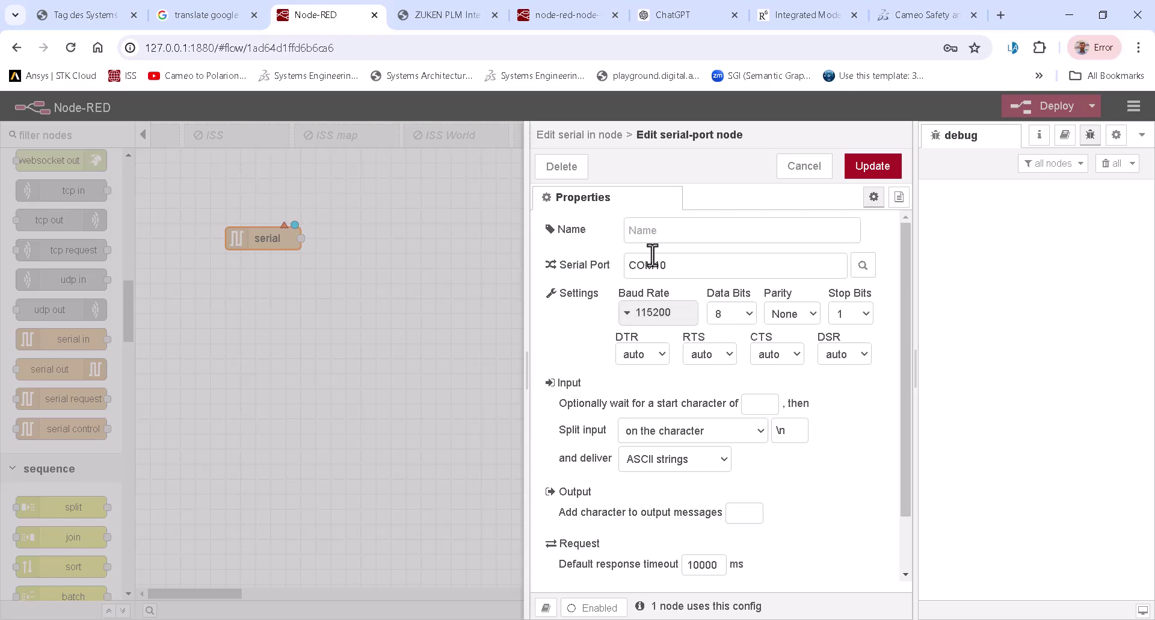
{"action": "left_click", "coordinate": [870, 170]}
Wire a new debug node to the COM10 serial in node's output.
{"action": "left_click", "coordinate": [860, 167]}
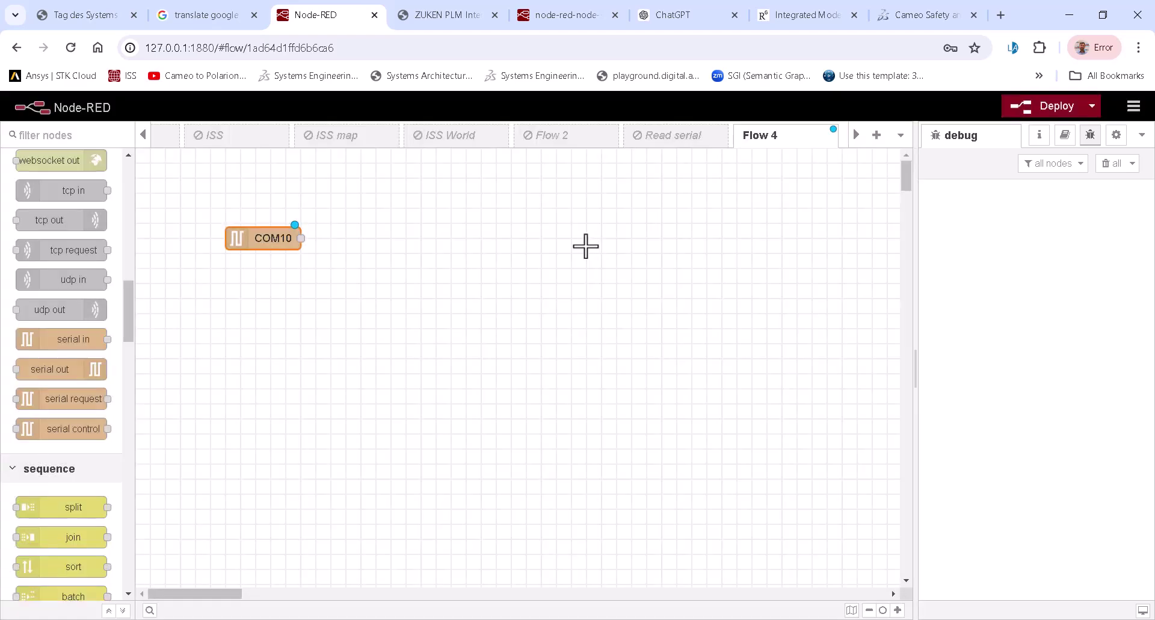
{"action": "scroll", "coordinate": [108, 278], "scroll_direction": "up", "scroll_amount": 1}
{"action": "scroll", "coordinate": [99, 267], "scroll_direction": "up", "scroll_amount": 10}
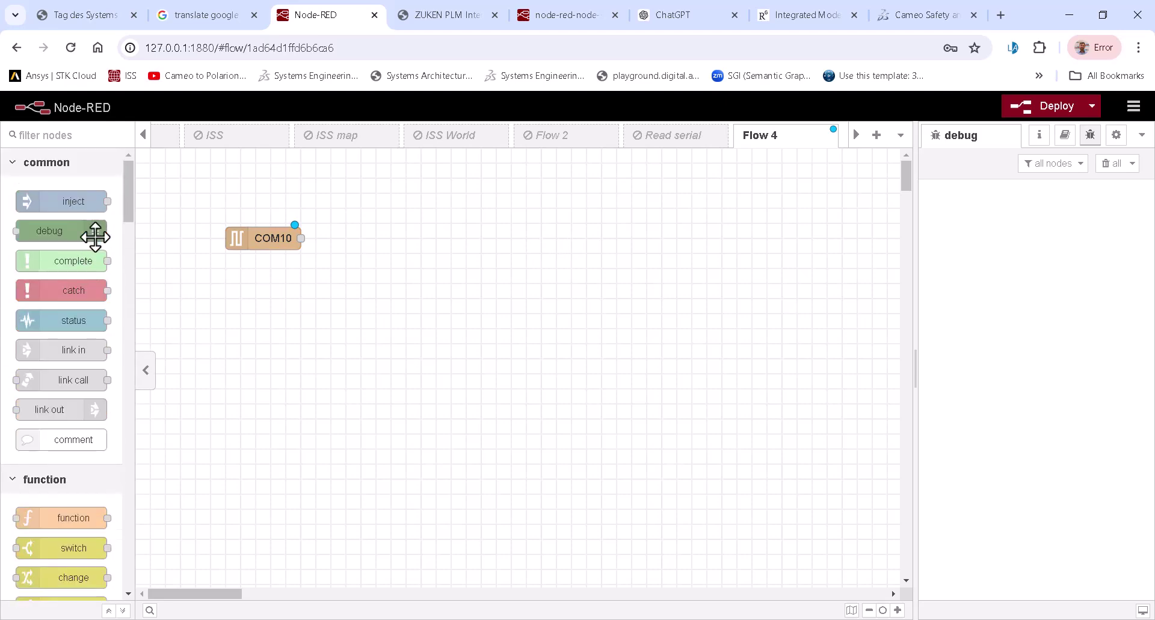
{"action": "left_click_drag", "start_coordinate": [301, 238], "coordinate": [408, 236]}
{"action": "left_click", "coordinate": [418, 299]}
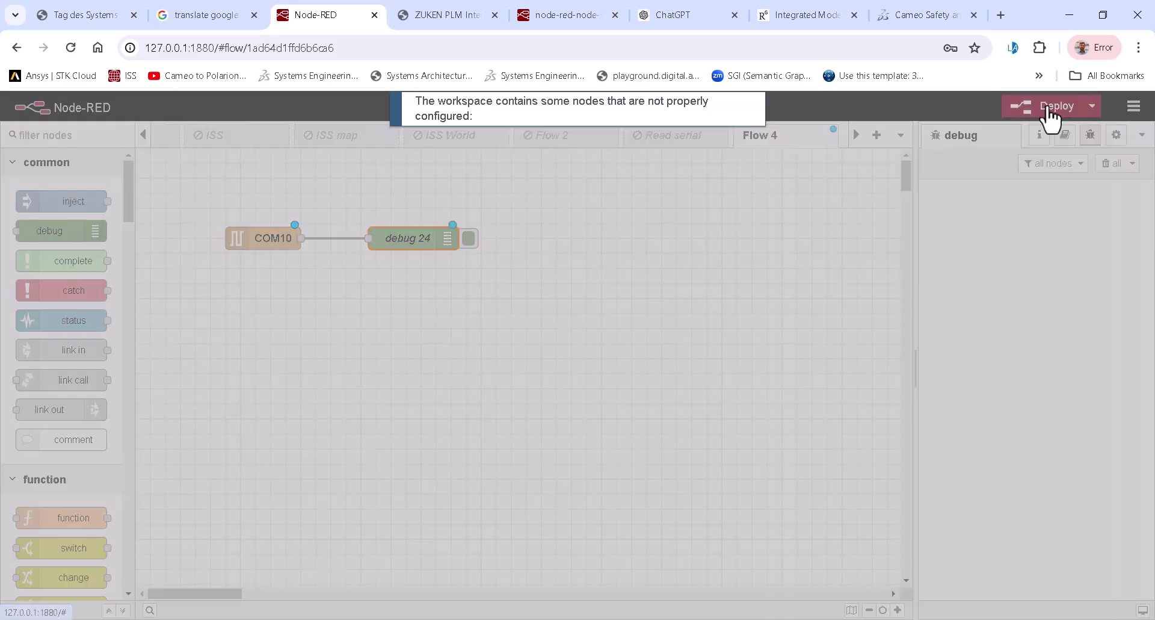
Deploy Flow 4 despite warnings and close Arduino IDE to release the COM10 port.
{"action": "left_click", "coordinate": [1048, 112]}
{"action": "left_click", "coordinate": [719, 285]}
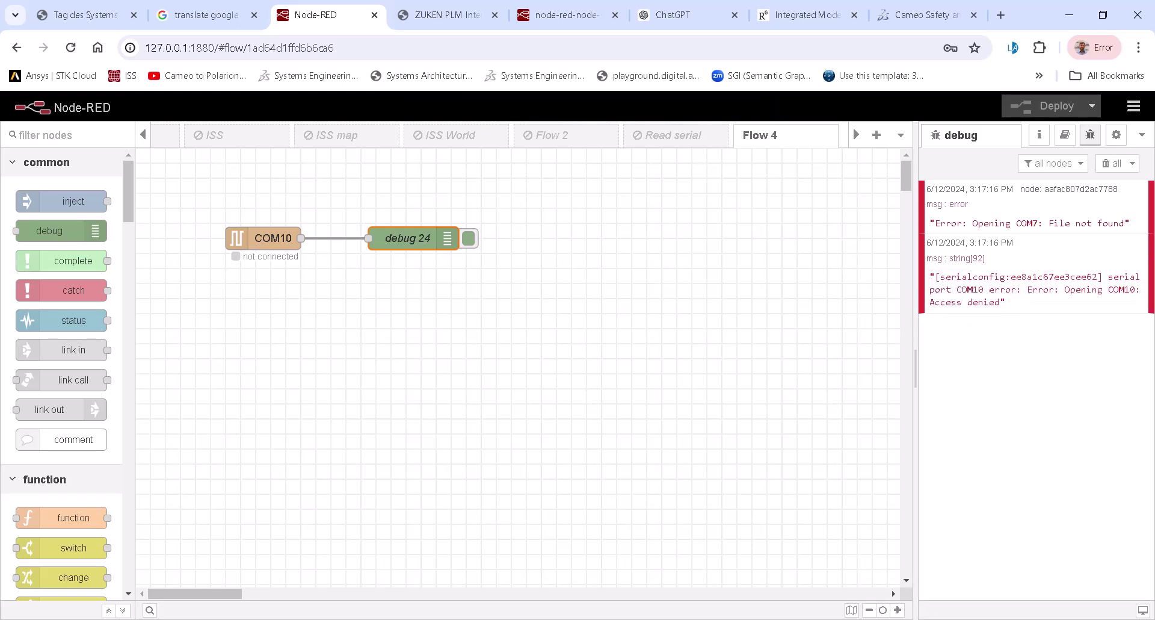
{"action": "key", "text": "alt+Tab"}
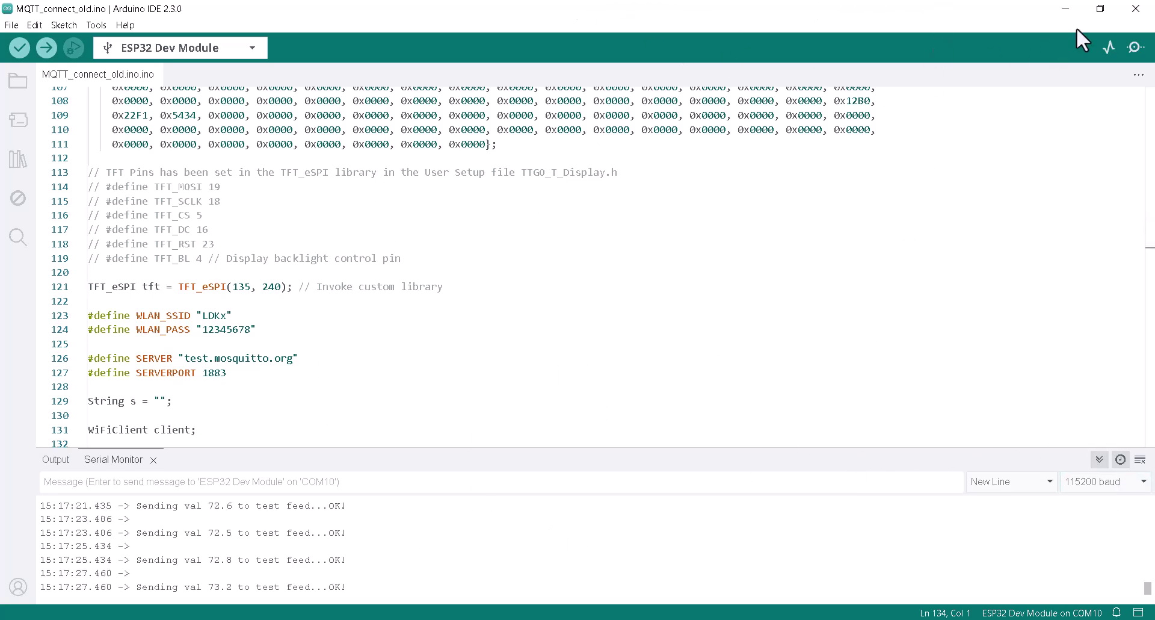
{"action": "left_click", "coordinate": [1136, 9]}
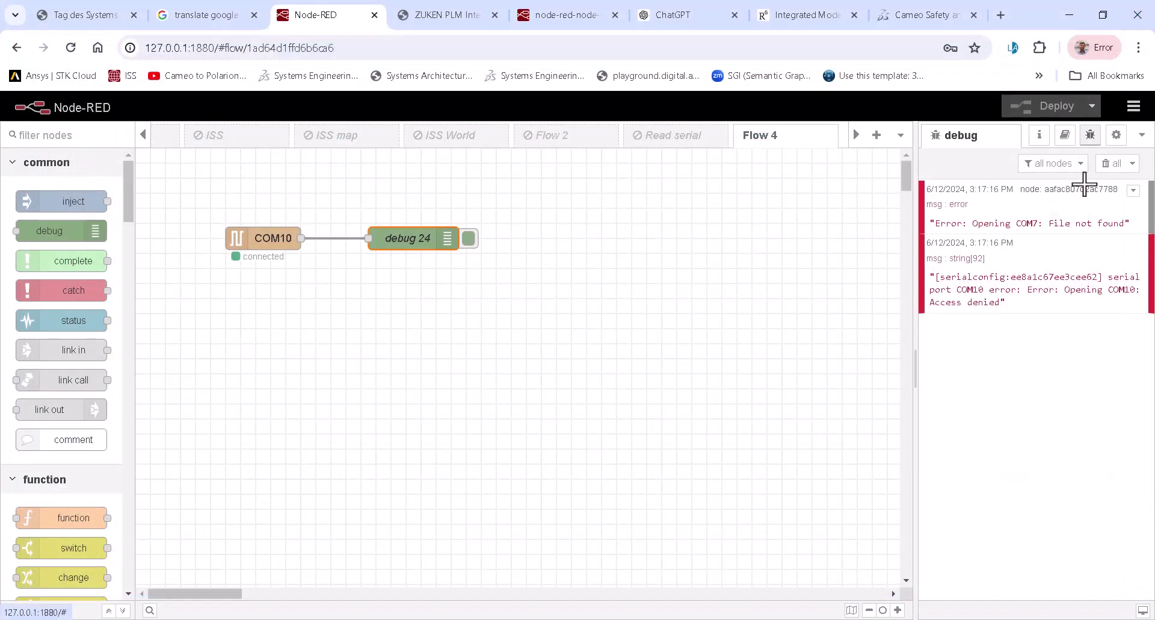
Clear the debug panel and inspect live readings like 'Sending val 72.6 to test feed...OK!' in debug 24.
{"action": "left_click", "coordinate": [1110, 164]}
{"action": "left_click", "coordinate": [1092, 107]}
{"action": "left_click", "coordinate": [838, 186]}
{"action": "left_click", "coordinate": [933, 280]}
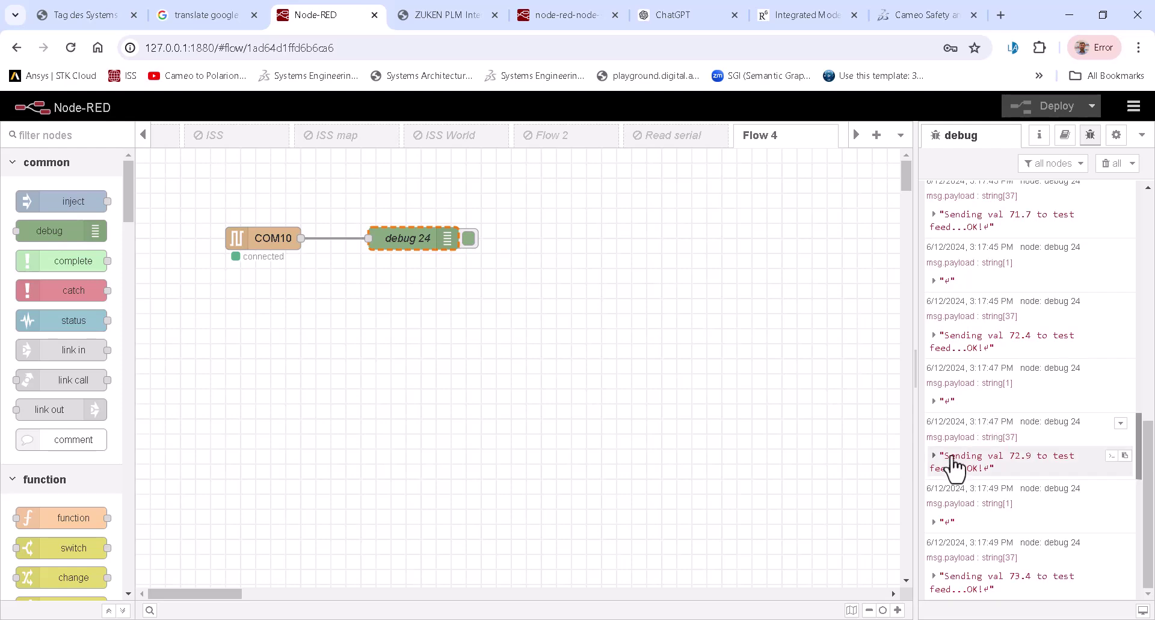
{"action": "left_click_drag", "start_coordinate": [431, 237], "coordinate": [504, 245]}
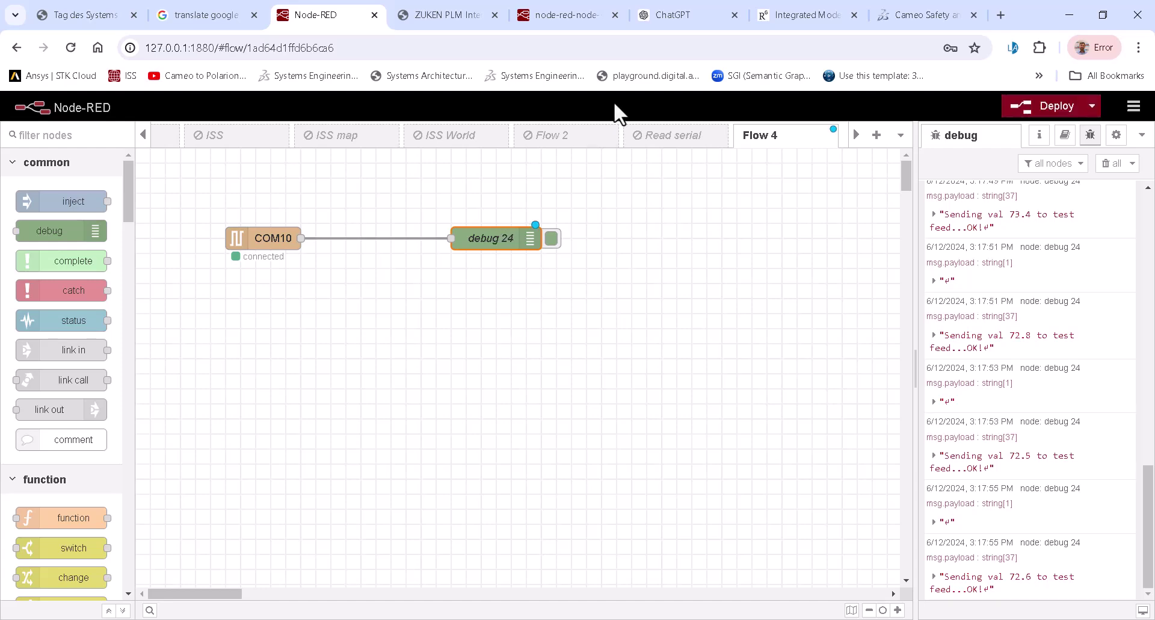
Ask ChatGPT for a Node-RED function that returns only the first number in a string.
{"action": "left_click", "coordinate": [662, 18]}
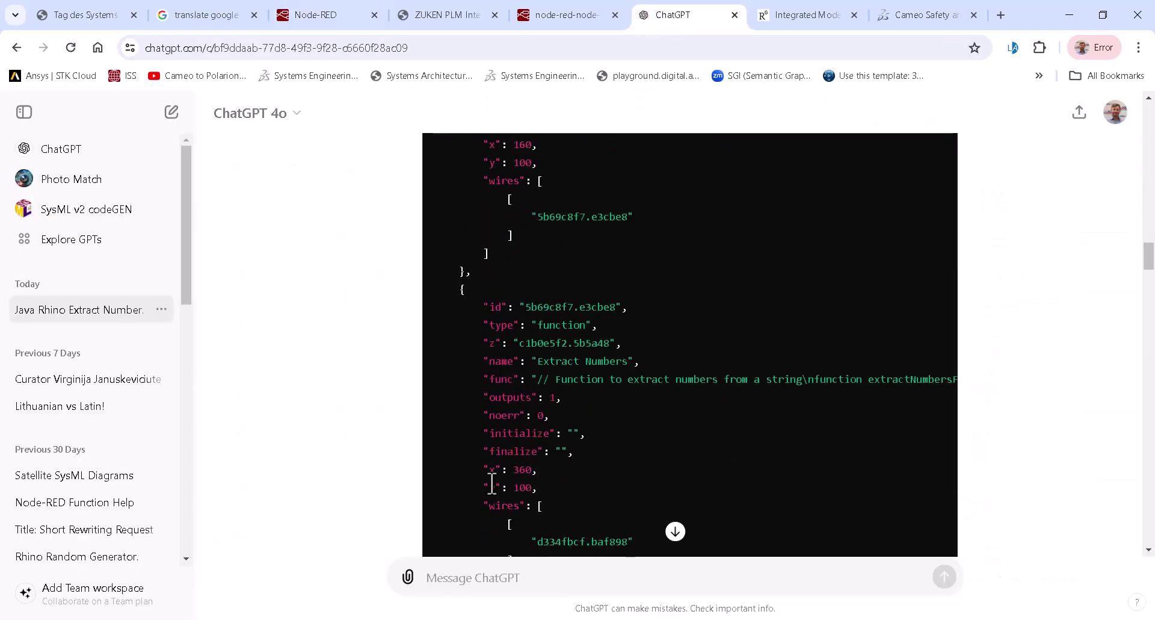
{"action": "scroll", "coordinate": [601, 458], "scroll_direction": "down", "scroll_amount": 7}
{"action": "scroll", "coordinate": [668, 411], "scroll_direction": "up", "scroll_amount": 8}
{"action": "scroll", "coordinate": [683, 410], "scroll_direction": "down", "scroll_amount": 8}
{"action": "scroll", "coordinate": [688, 433], "scroll_direction": "up", "scroll_amount": 2}
{"action": "scroll", "coordinate": [842, 361], "scroll_direction": "up", "scroll_amount": 10}
{"action": "scroll", "coordinate": [830, 368], "scroll_direction": "down", "scroll_amount": 8}
{"action": "scroll", "coordinate": [828, 409], "scroll_direction": "up", "scroll_amount": 2}
{"action": "scroll", "coordinate": [603, 519], "scroll_direction": "down", "scroll_amount": 8}
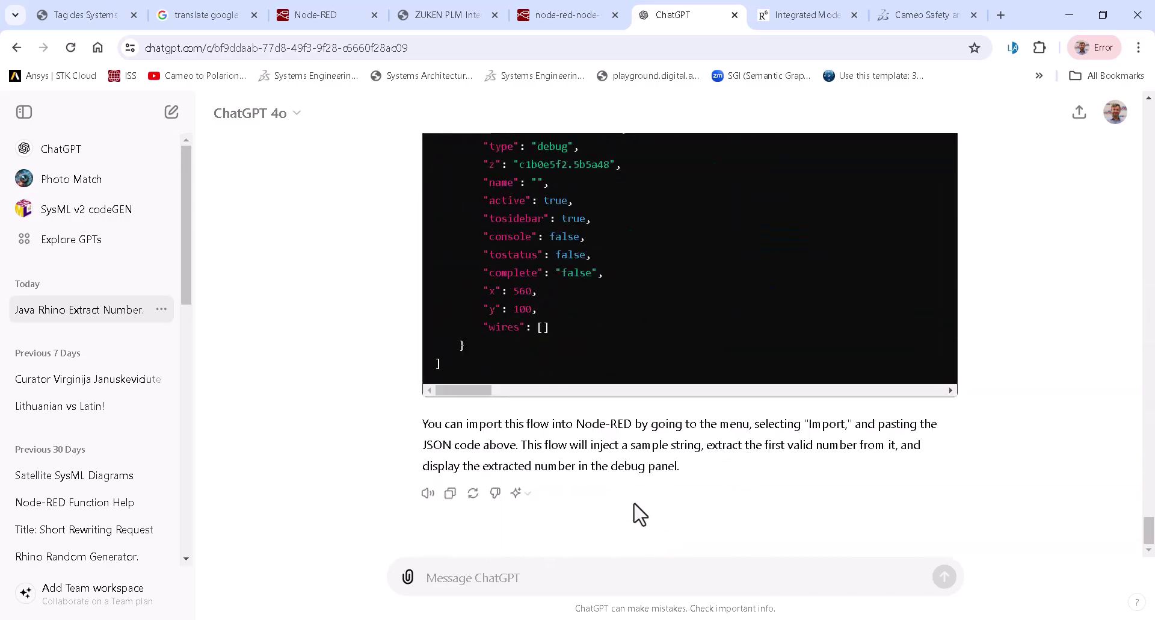
{"action": "type", "text": "can"}
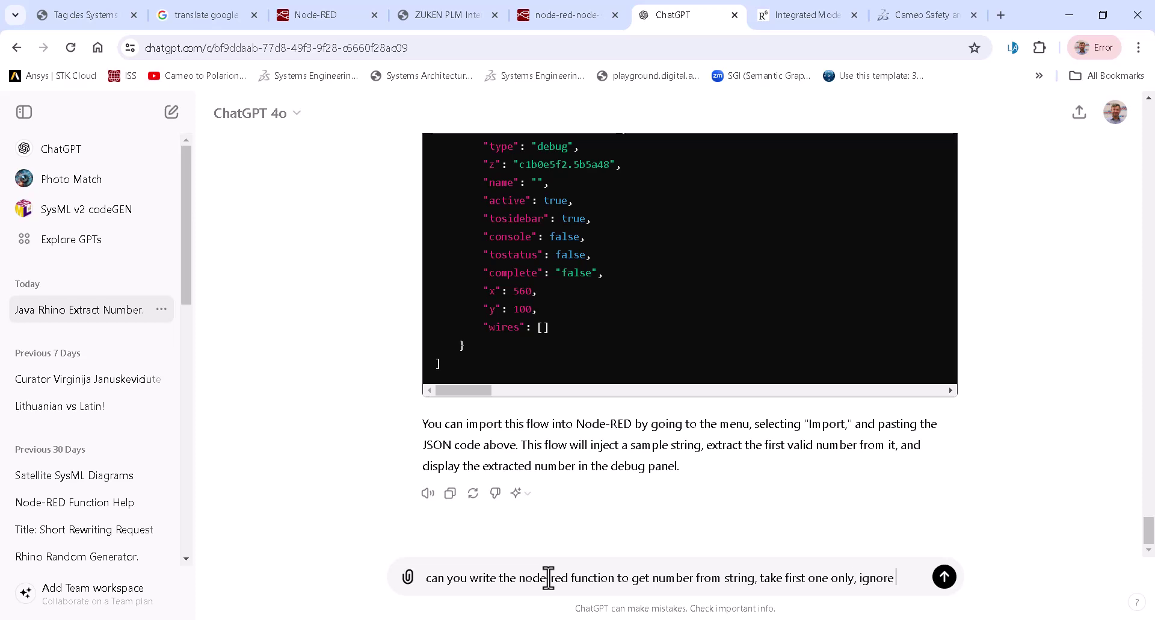
{"action": "type", "text": "ty i"}
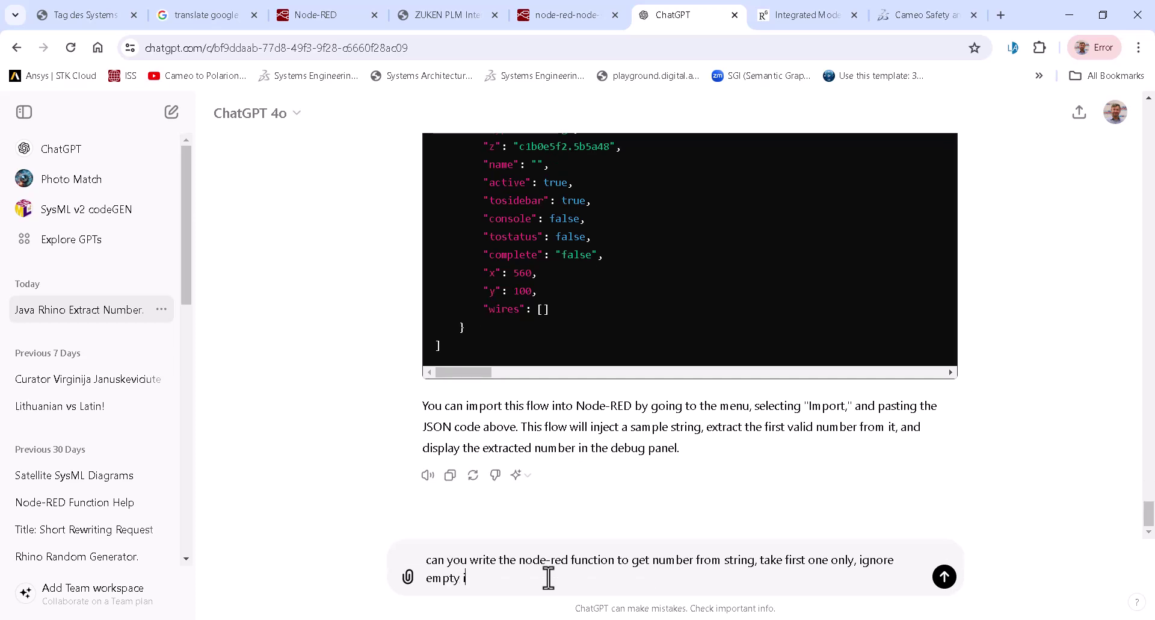
{"action": "key", "text": "ctrl+shift+Left"}
{"action": "key", "text": "ctrl+shift+Left"}
{"action": "key", "text": "ctrl+shift+Left"}
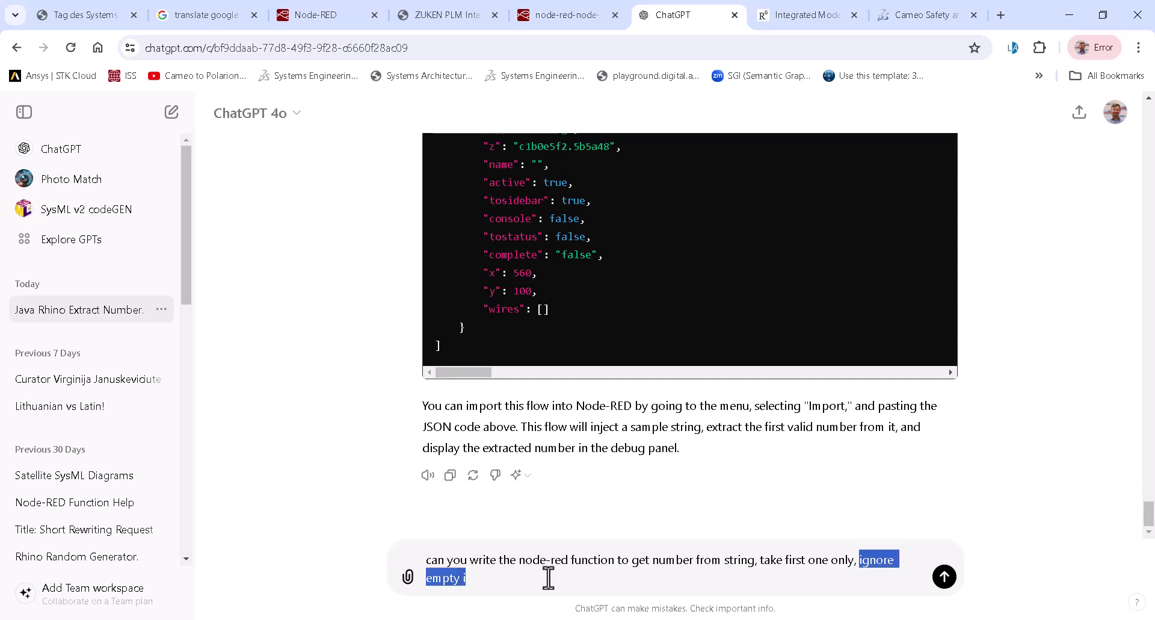
{"action": "type", "text": "do not provid"}
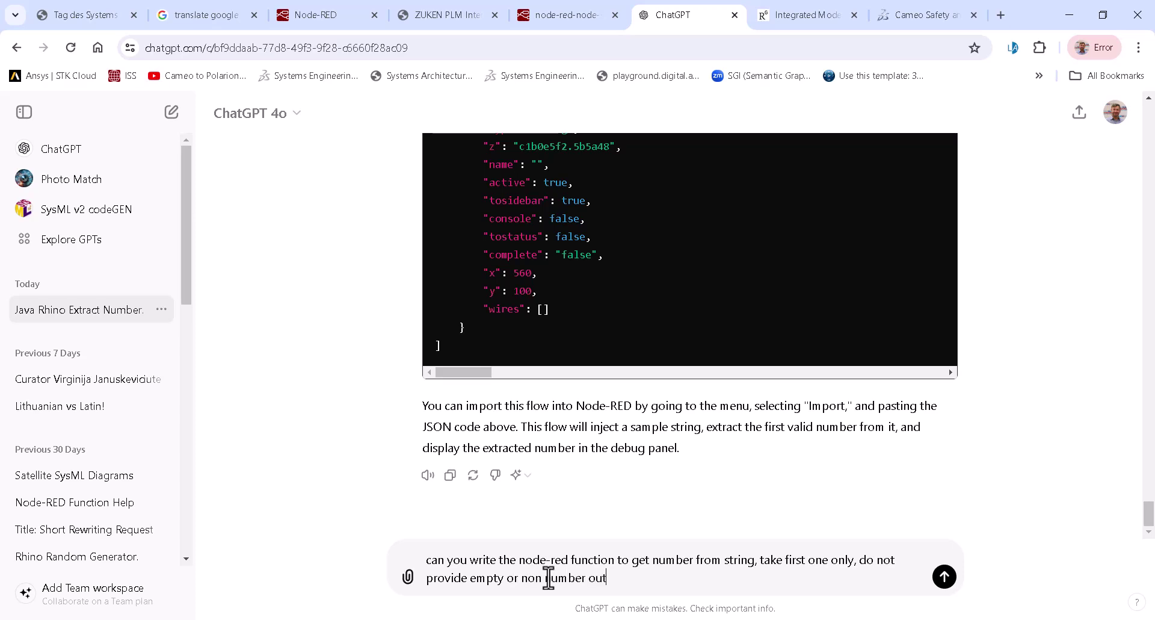
{"action": "key", "text": "Return"}
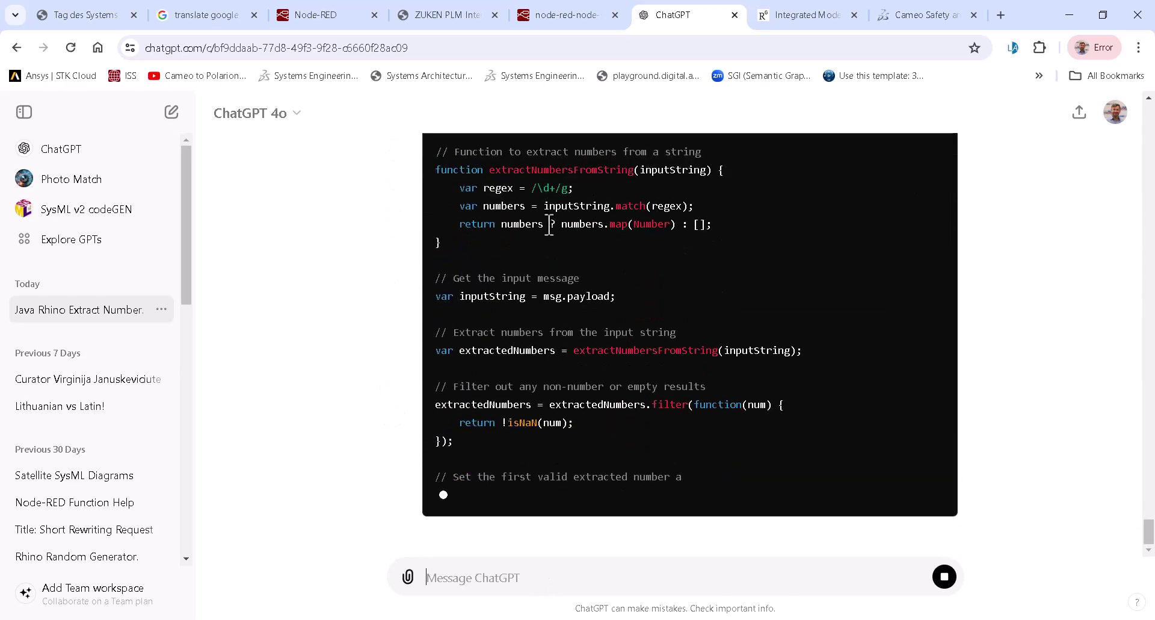
Copy the generated JavaScript code and go back to the Node-RED tab.
{"action": "scroll", "coordinate": [452, 289], "scroll_direction": "up", "scroll_amount": 4}
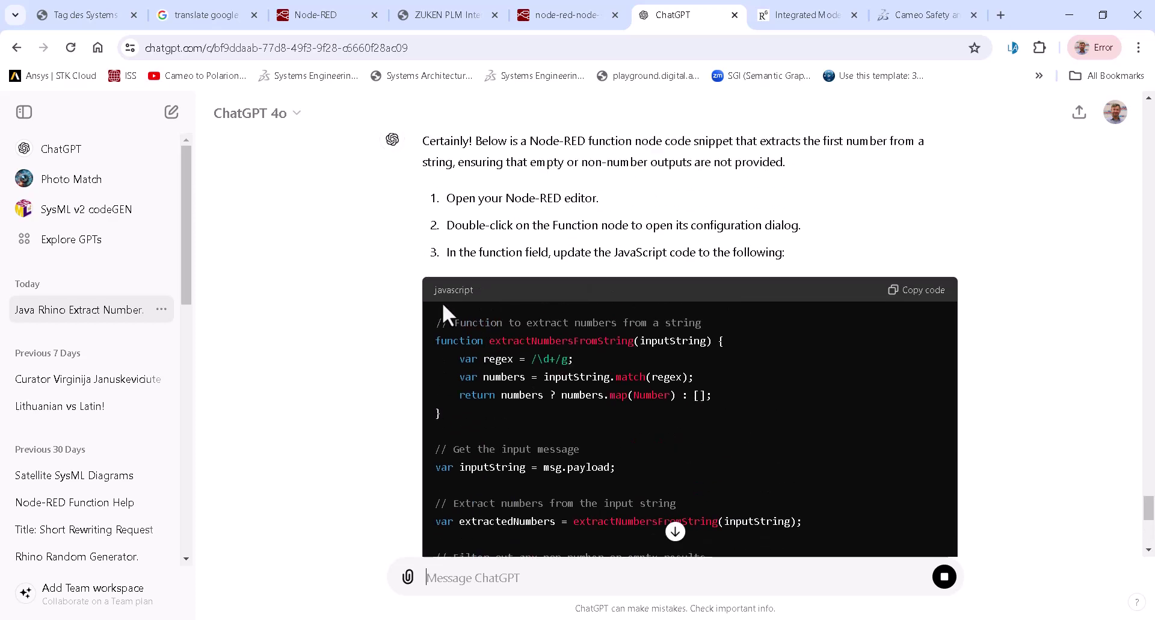
{"action": "left_click_drag", "start_coordinate": [436, 317], "coordinate": [489, 340]}
{"action": "left_click", "coordinate": [917, 289]}
{"action": "scroll", "coordinate": [957, 251], "scroll_direction": "down", "scroll_amount": 15}
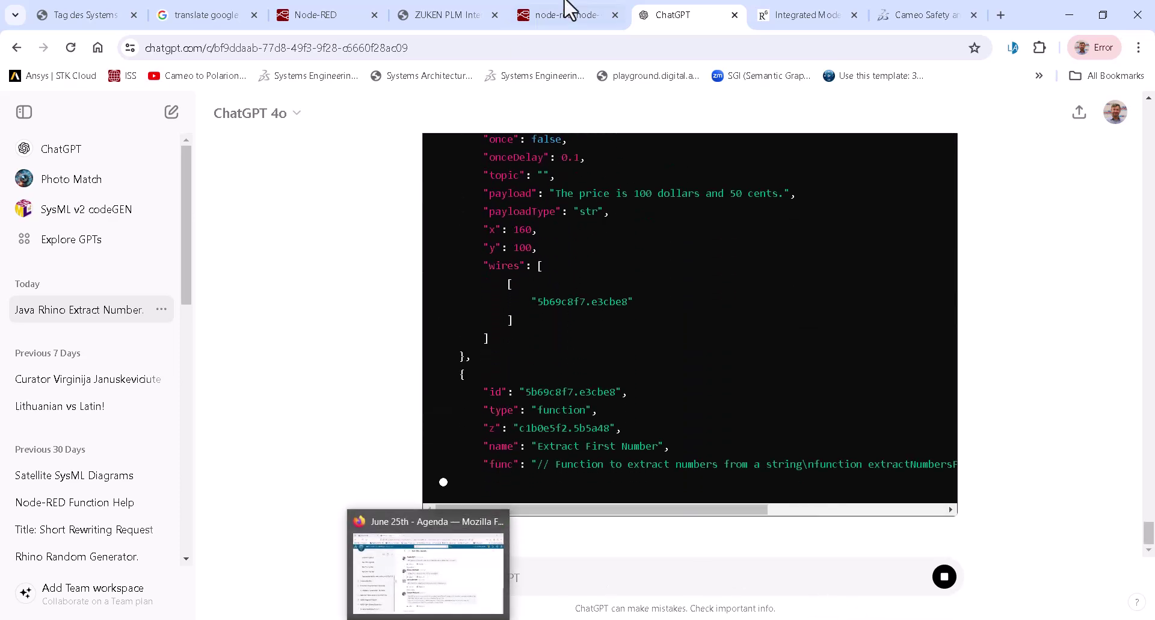
{"action": "left_click", "coordinate": [349, 18]}
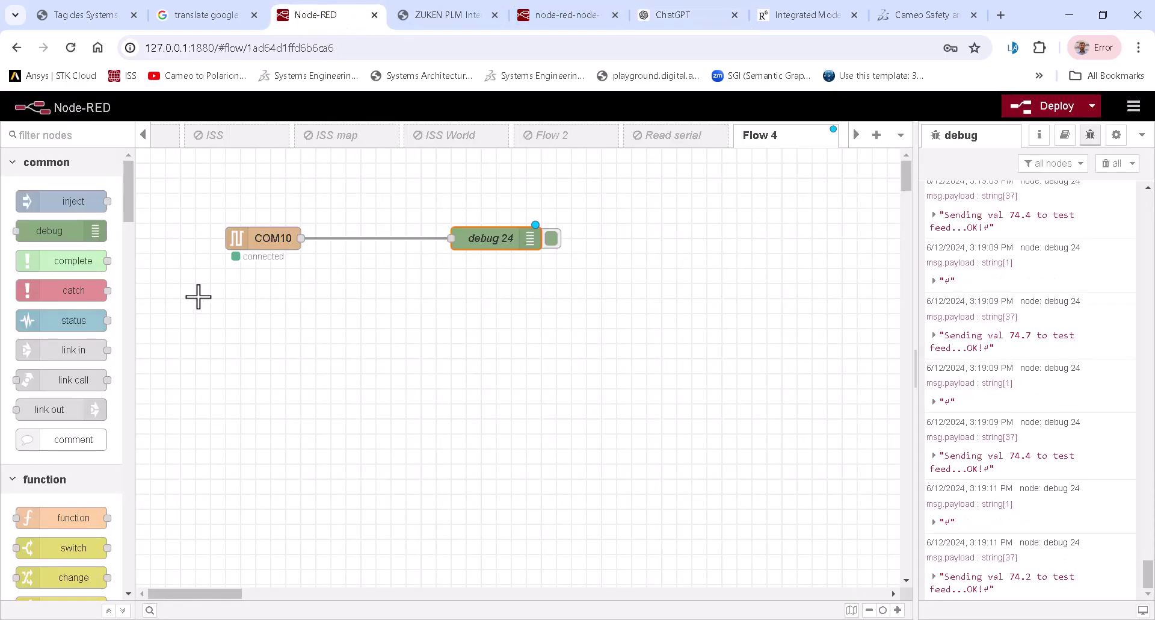
Splice function 3 between COM10 and debug 24, replacing its body with the pasted number-extraction code.
{"action": "left_click_drag", "start_coordinate": [73, 522], "coordinate": [397, 241]}
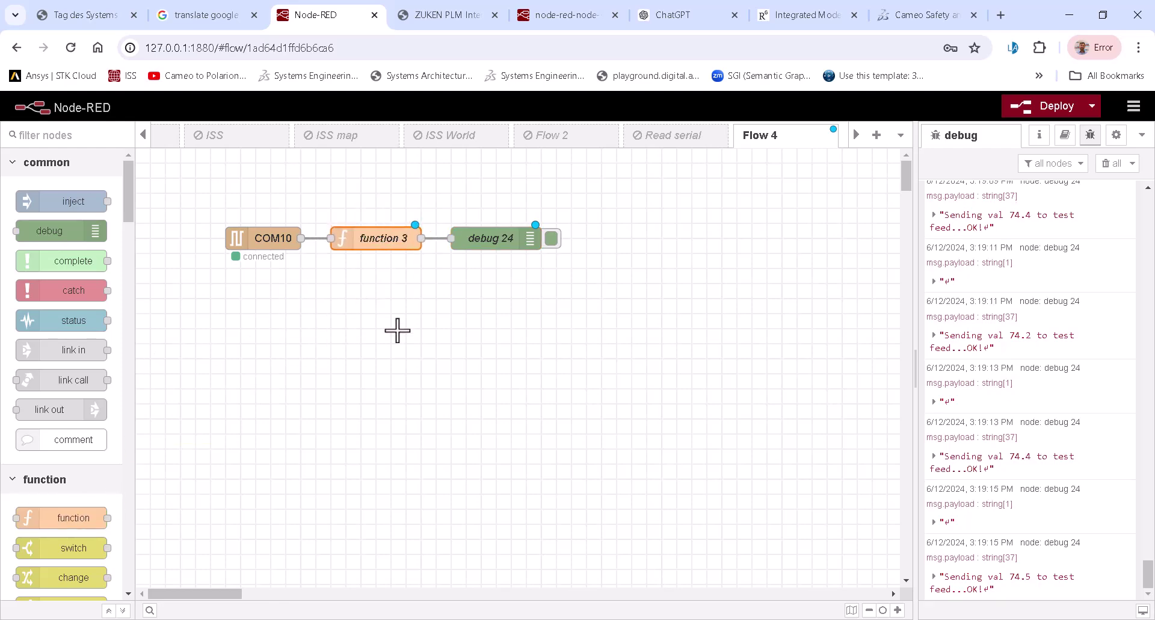
{"action": "double_click", "coordinate": [387, 240]}
{"action": "left_click_drag", "start_coordinate": [572, 311], "coordinate": [441, 294]}
{"action": "key", "text": "ctrl+v"}
{"action": "left_click", "coordinate": [884, 171]}
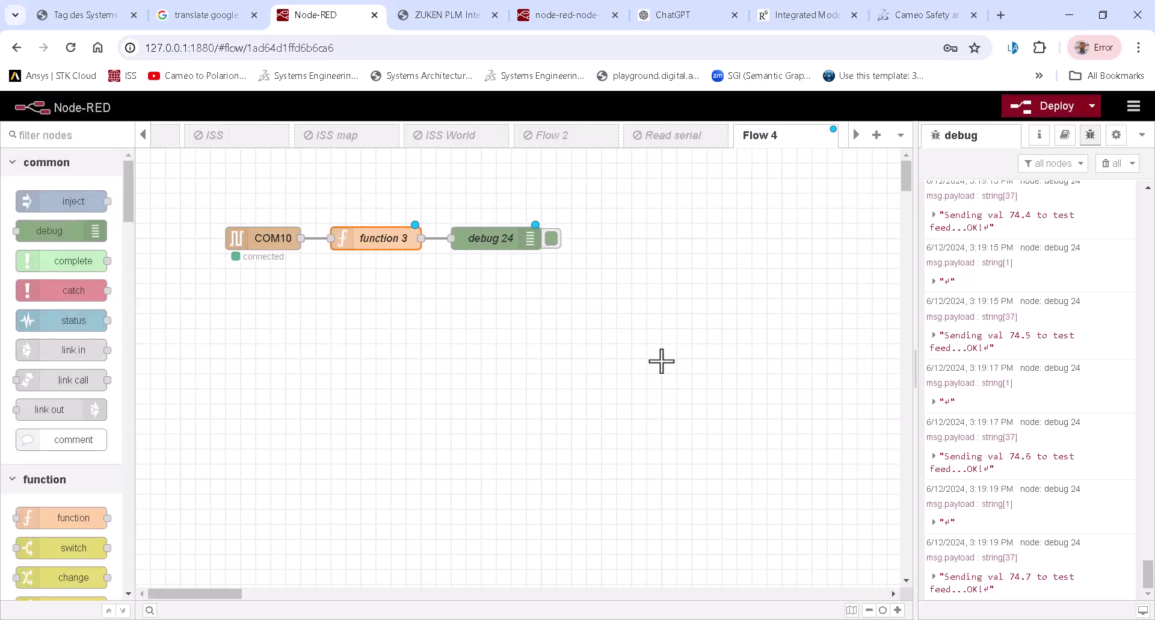
Clear the debug messages and deploy the updated flow, confirming past configuration warnings.
{"action": "left_click", "coordinate": [1107, 164]}
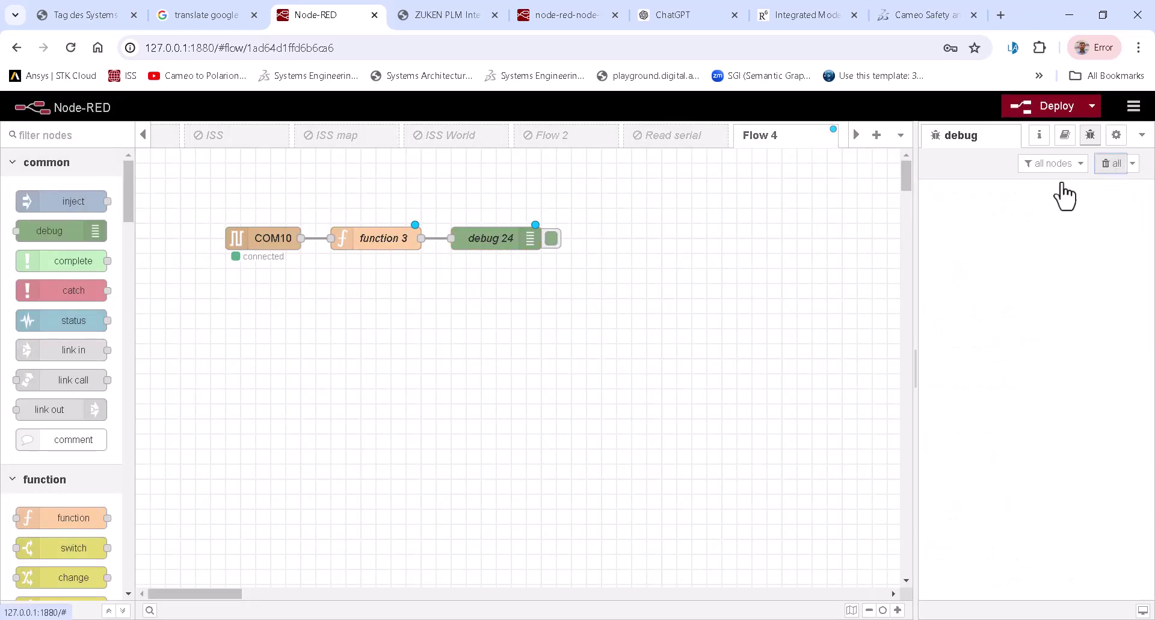
{"action": "left_click", "coordinate": [1064, 110]}
{"action": "left_click", "coordinate": [718, 281]}
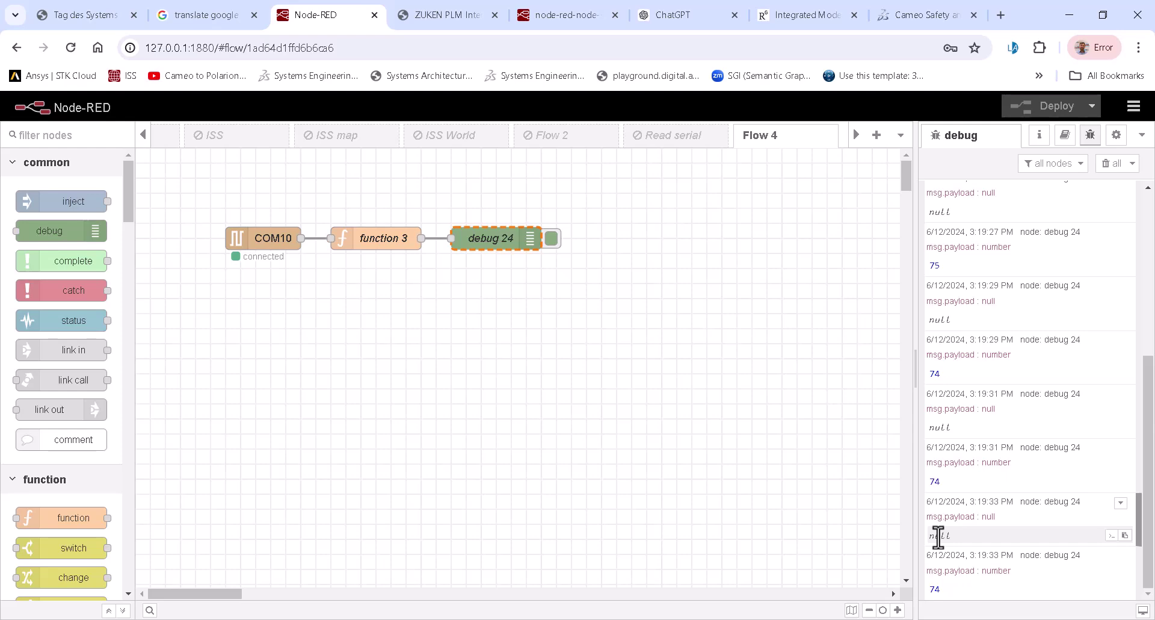
Insert a switch node before debug 24 with the rule 'is not null'.
{"action": "left_click", "coordinate": [1111, 164]}
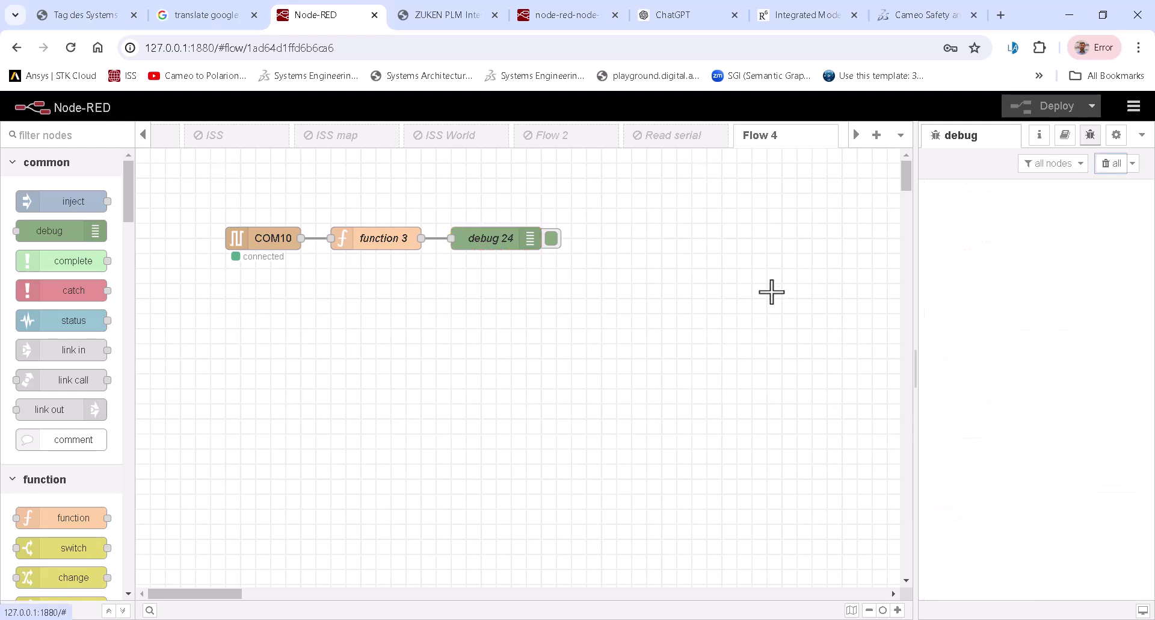
{"action": "left_click_drag", "start_coordinate": [508, 250], "coordinate": [643, 248]}
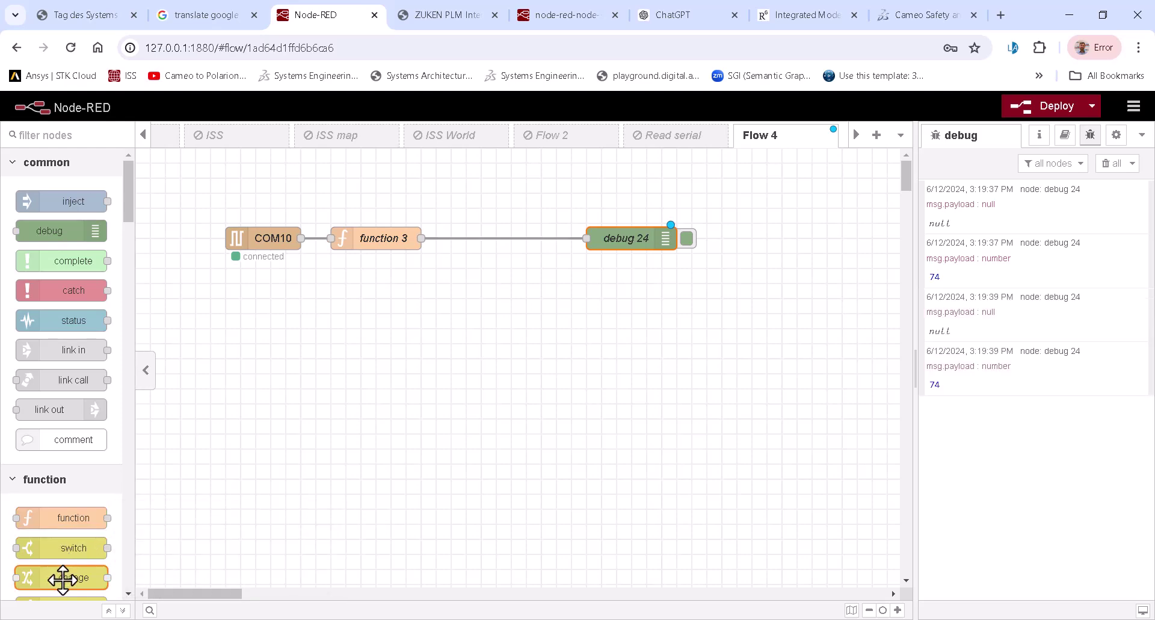
{"action": "left_click_drag", "start_coordinate": [62, 579], "coordinate": [501, 243]}
{"action": "double_click", "coordinate": [503, 243]}
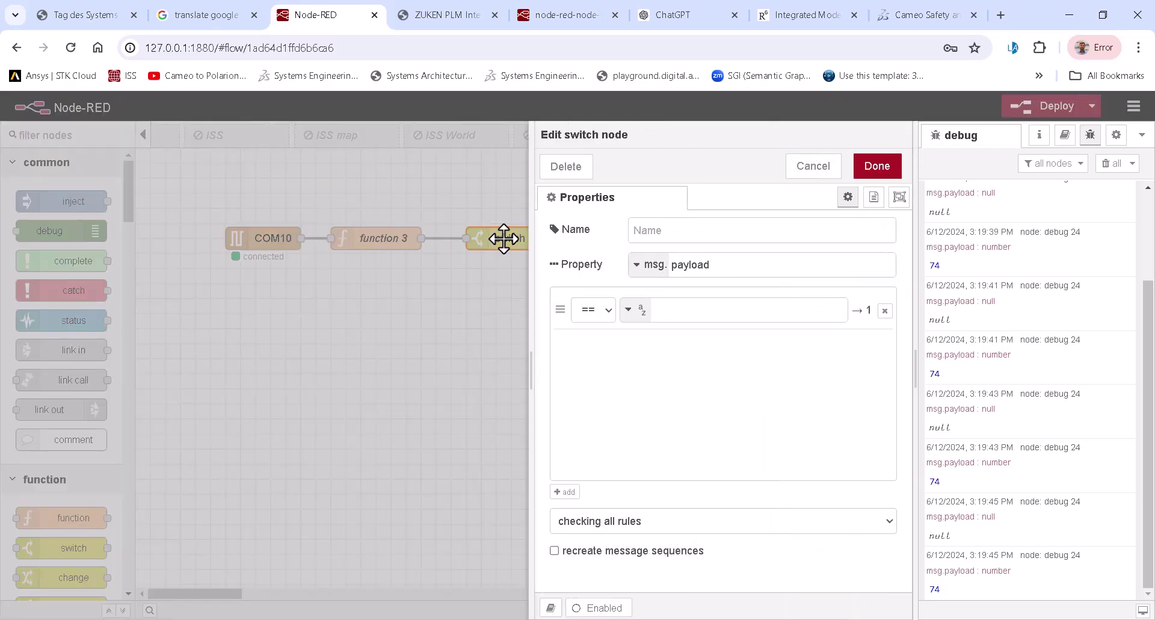
{"action": "left_click", "coordinate": [594, 309]}
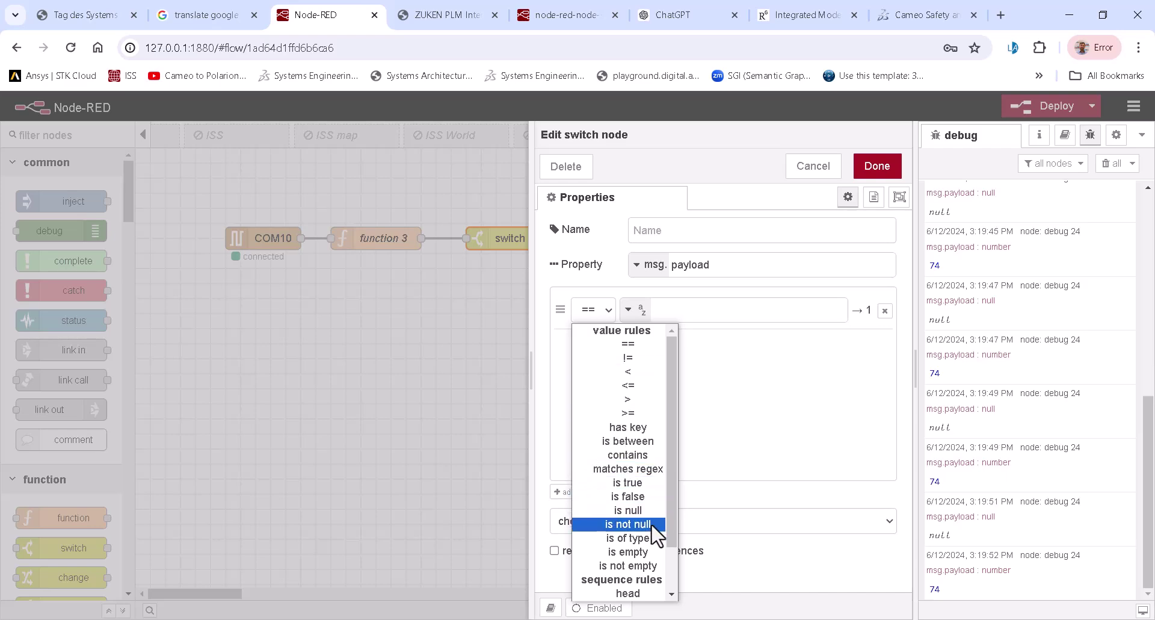
{"action": "left_click", "coordinate": [628, 524]}
{"action": "left_click", "coordinate": [875, 167]}
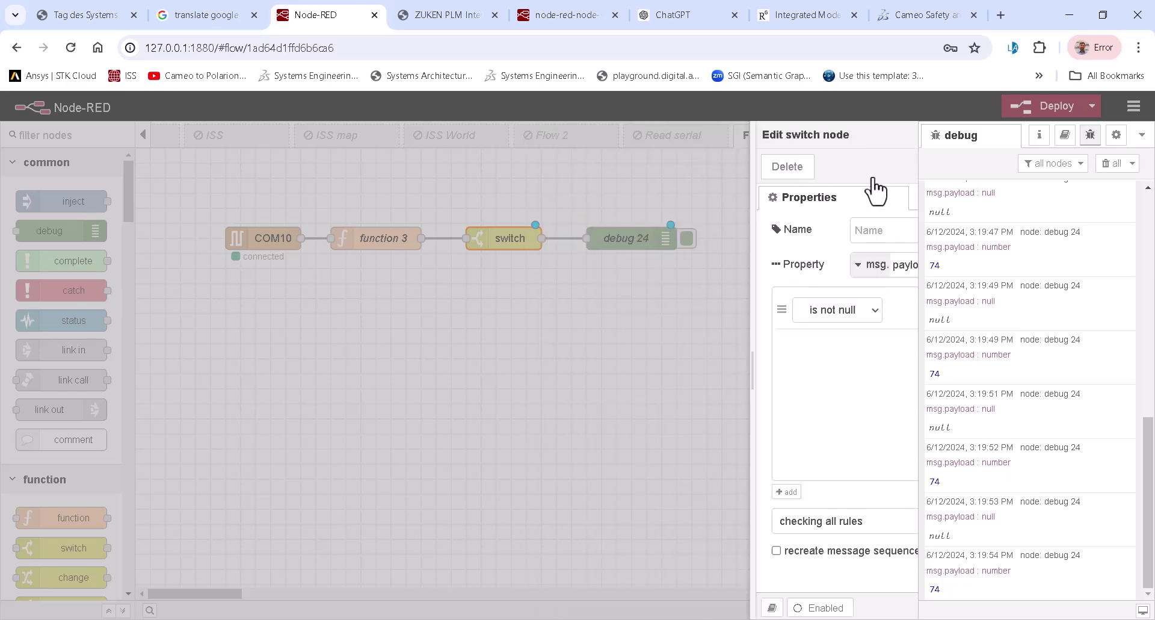
Clear the debug messages, deploy the flow with the switch node, and go to CATIA Magic.
{"action": "left_click", "coordinate": [1112, 163]}
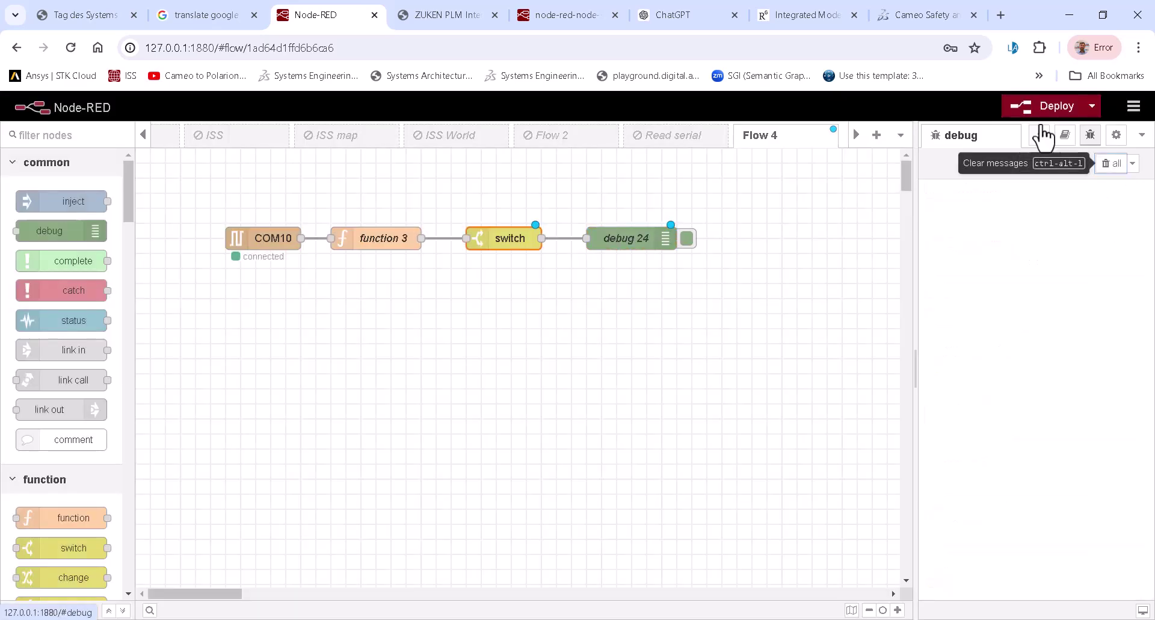
{"action": "left_click", "coordinate": [1060, 111]}
{"action": "left_click", "coordinate": [737, 283]}
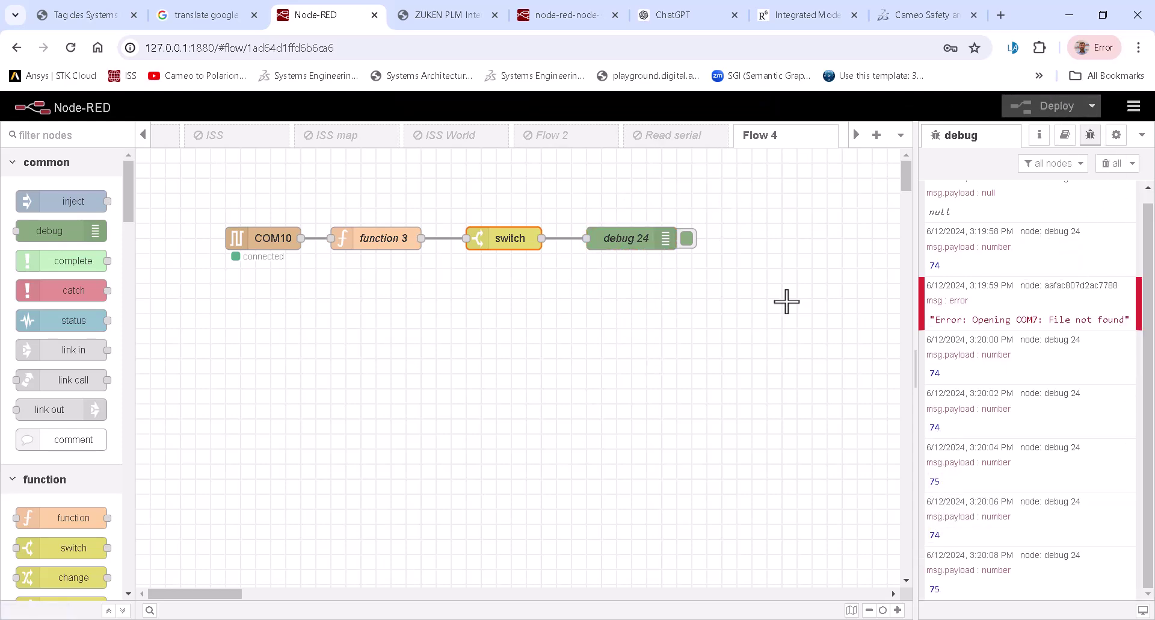
{"action": "key", "text": "alt+Tab"}
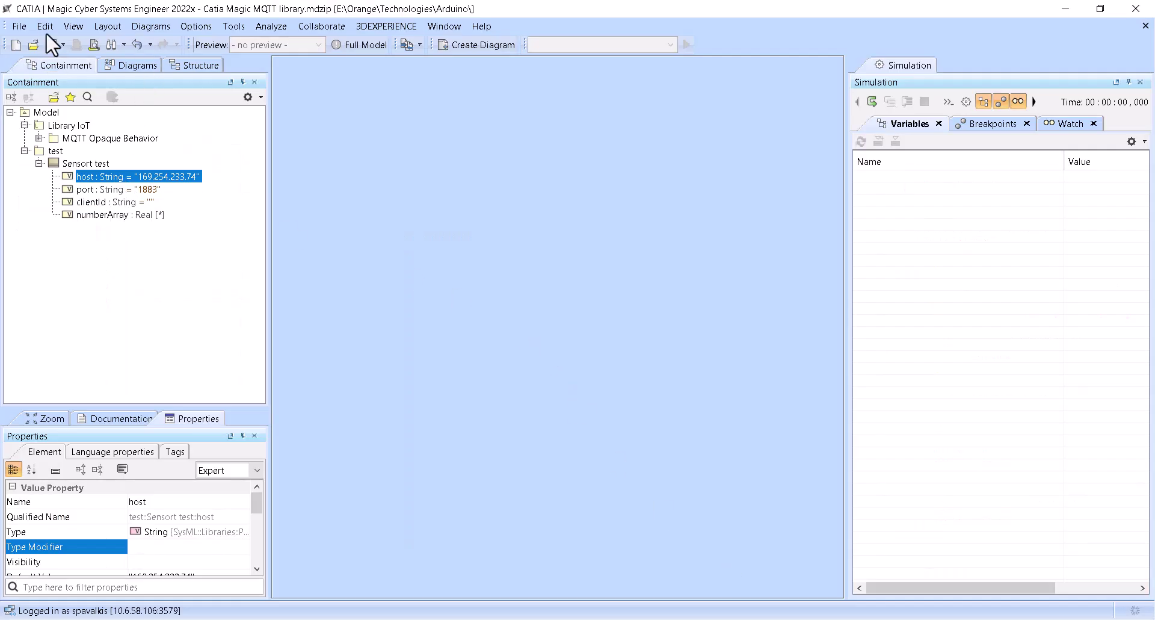
Expand MQTT Opaque Behavior and review the Sensort test block's port, clientId and numberArray properties.
{"action": "left_click", "coordinate": [39, 138]}
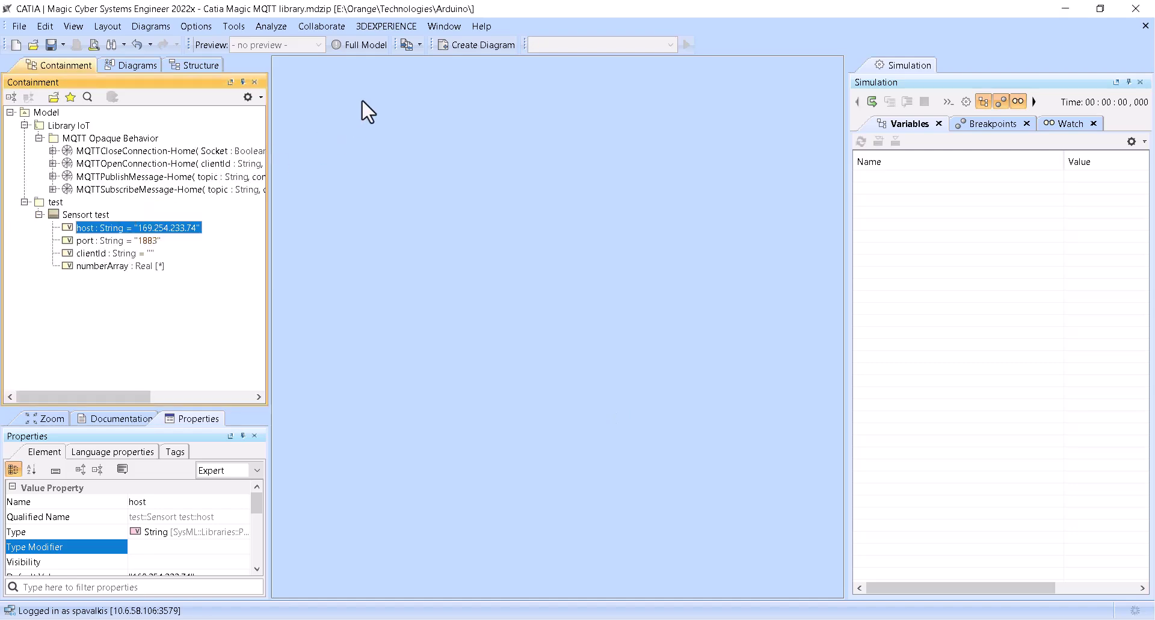
{"action": "left_click", "coordinate": [453, 48]}
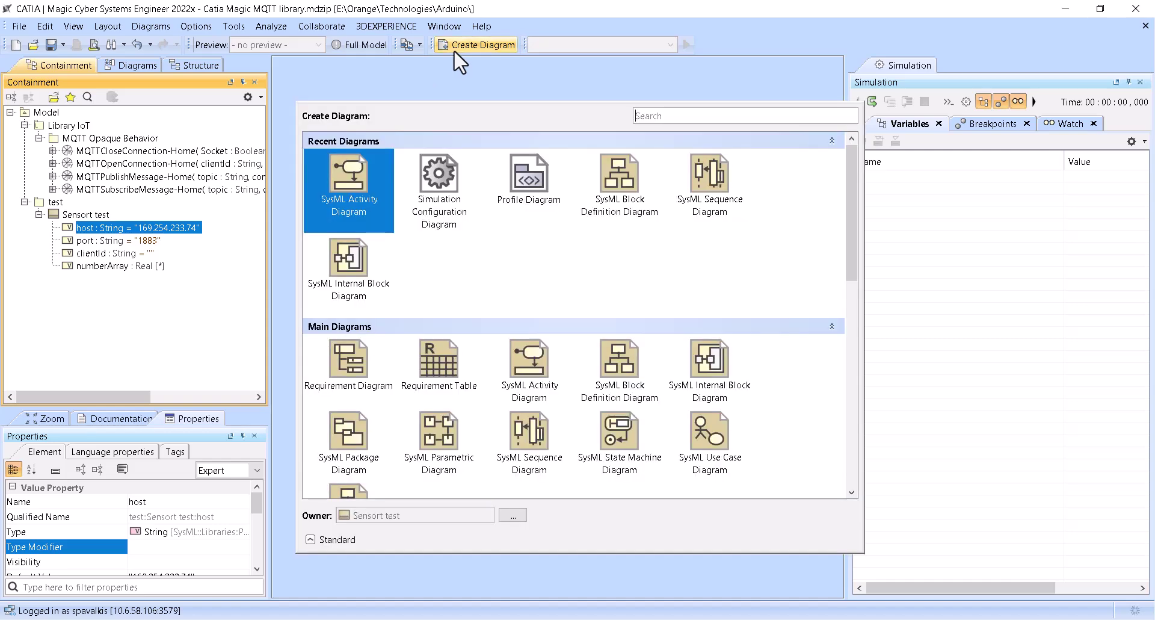
{"action": "left_click", "coordinate": [118, 284]}
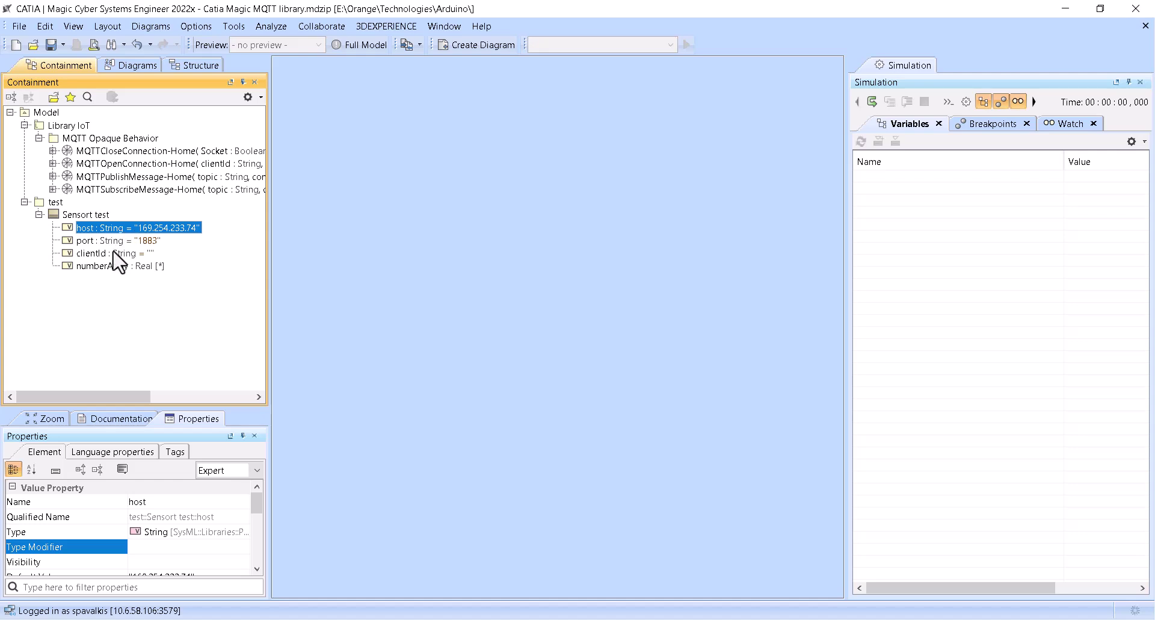
{"action": "left_click", "coordinate": [94, 240]}
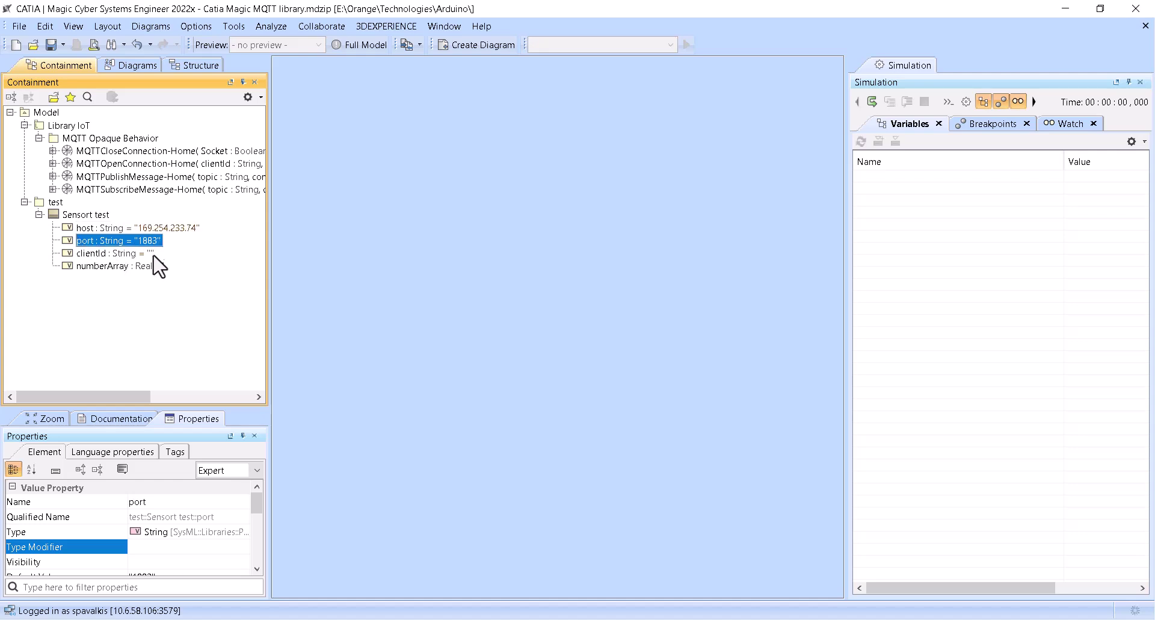
{"action": "left_click", "coordinate": [98, 254]}
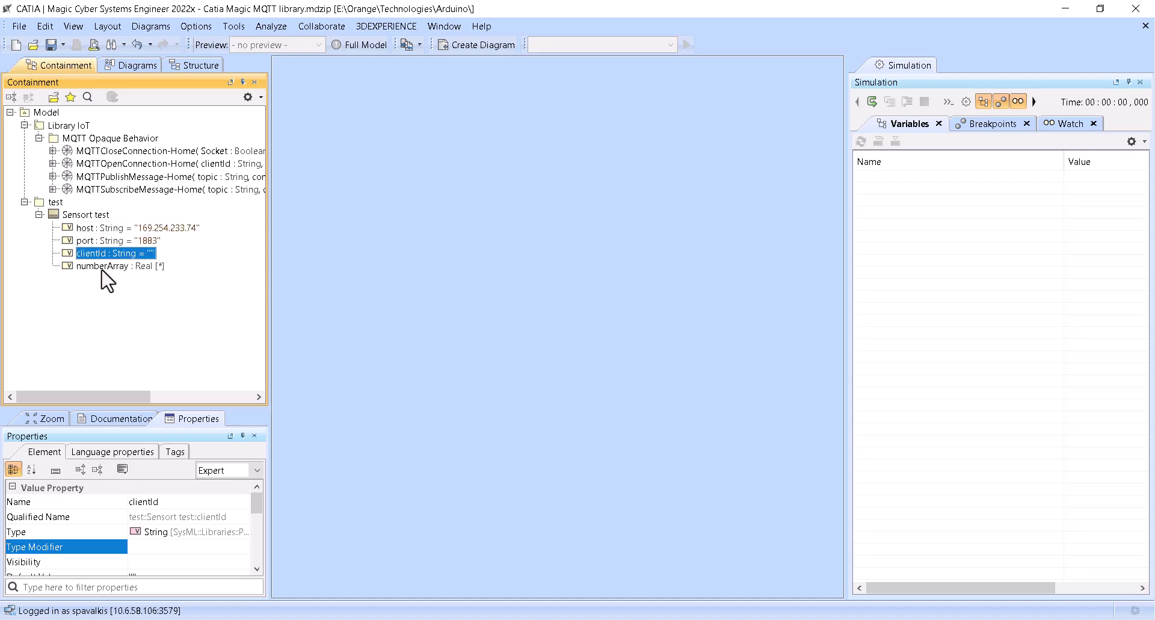
{"action": "left_click", "coordinate": [102, 267]}
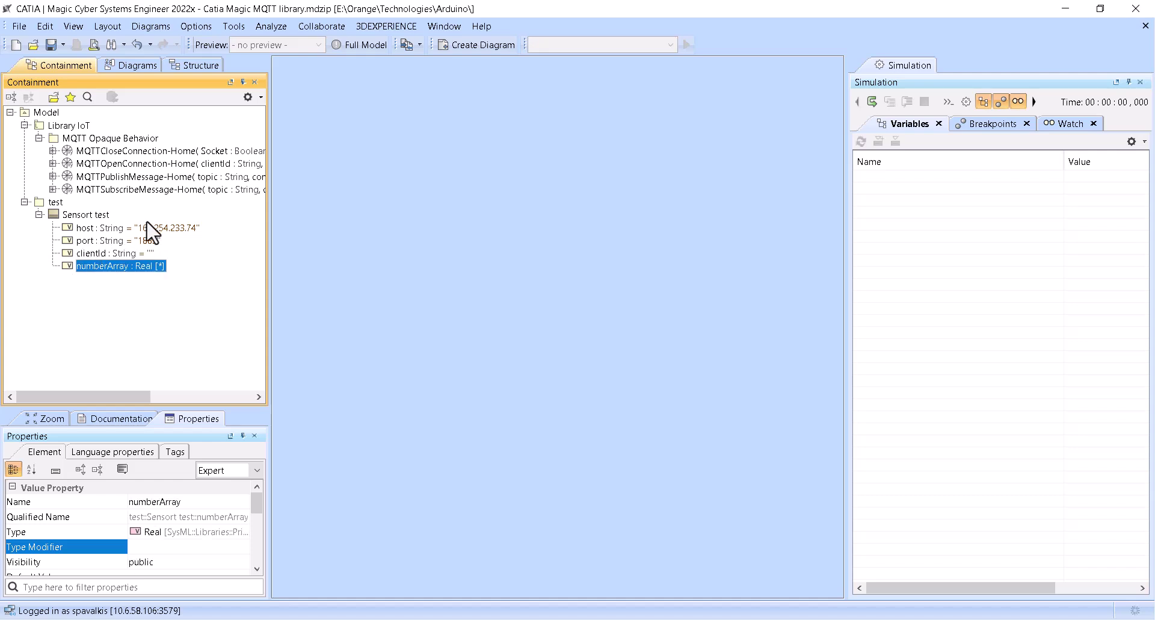
{"action": "left_click", "coordinate": [89, 219]}
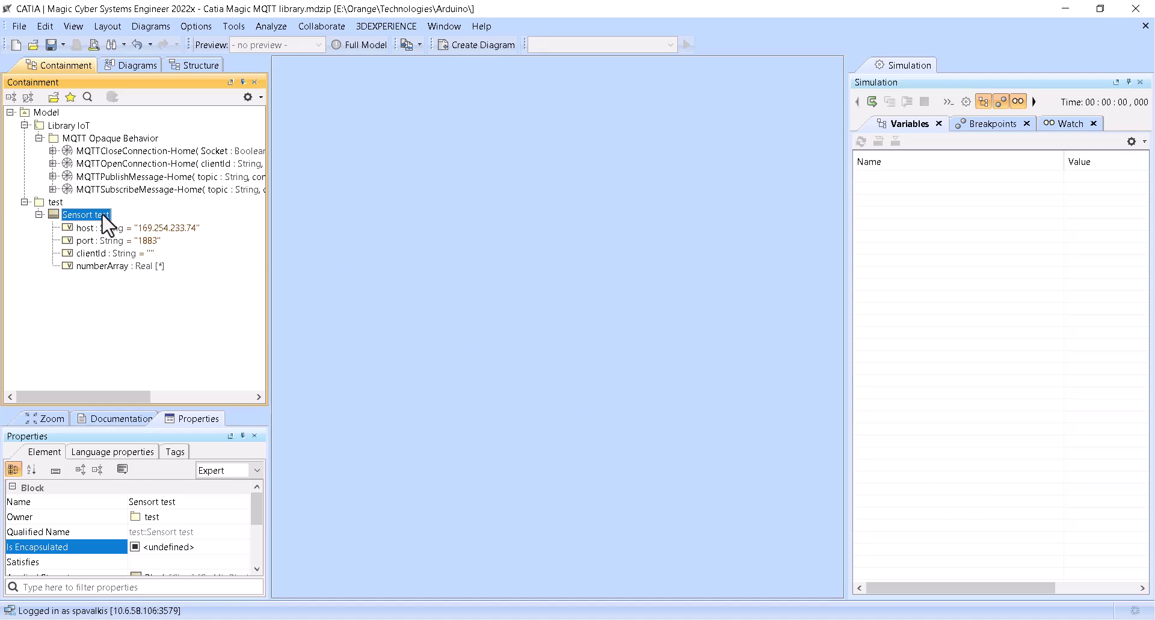
Add a SysML Activity Diagram under Sensort test with MQTTOpenConnection-Home and MQTTSubscribeMessage-Home actions.
{"action": "left_click", "coordinate": [453, 44]}
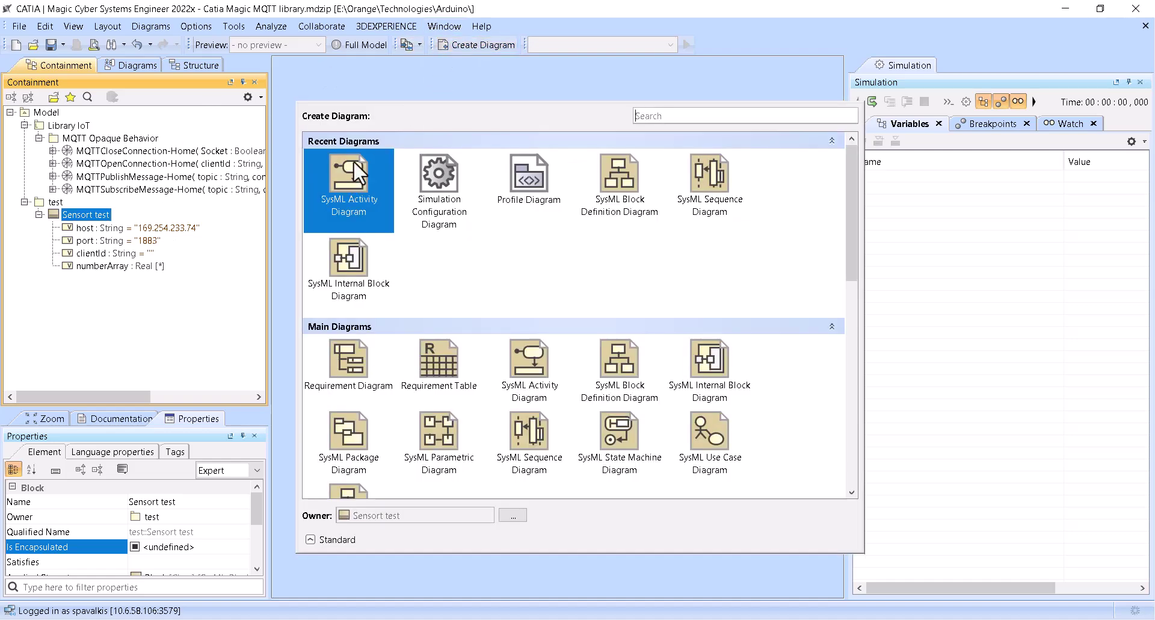
{"action": "left_click", "coordinate": [354, 172]}
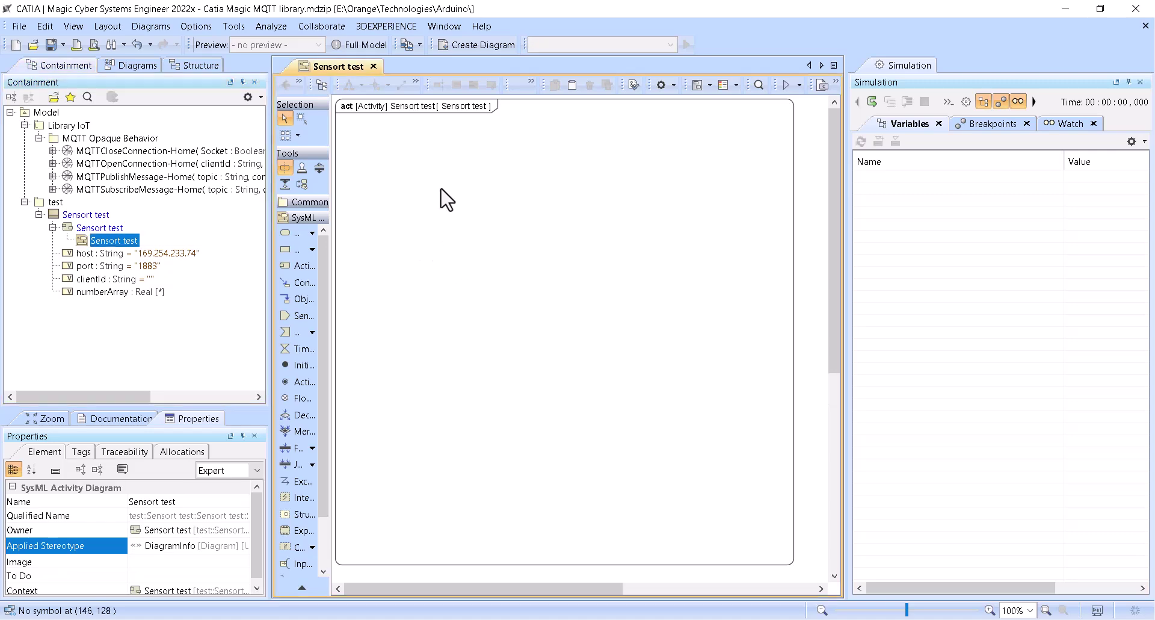
{"action": "left_click_drag", "start_coordinate": [99, 164], "coordinate": [454, 235]}
{"action": "left_click", "coordinate": [392, 181]}
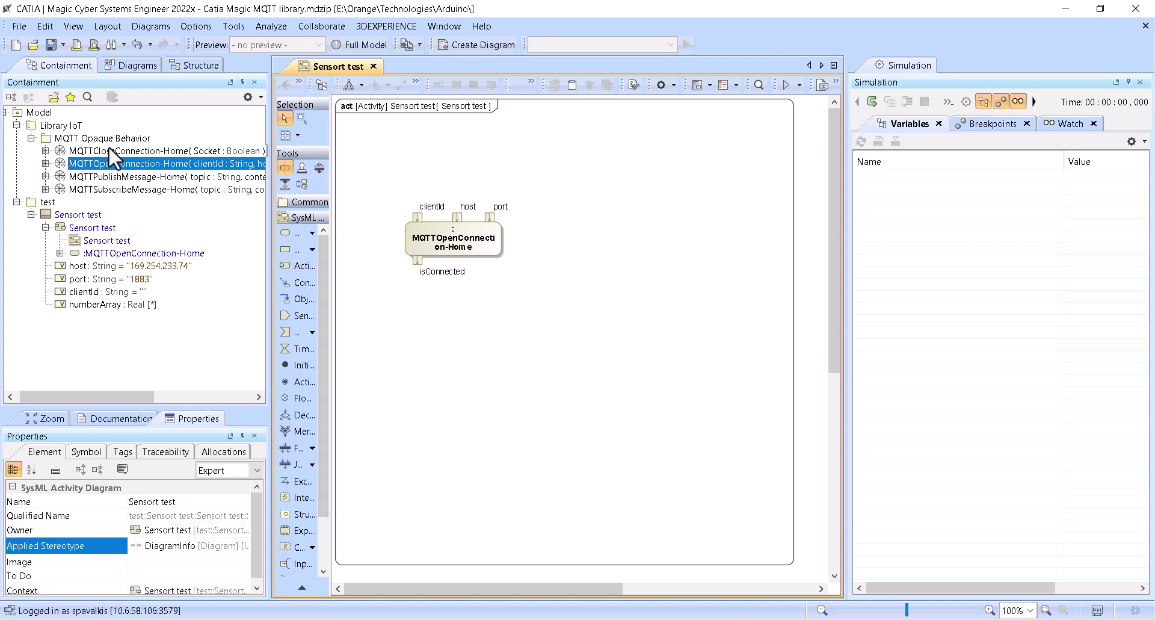
{"action": "left_click_drag", "start_coordinate": [138, 189], "coordinate": [405, 330]}
{"action": "mouse_move", "coordinate": [450, 360]}
{"action": "left_mouse_down"}
{"action": "mouse_move", "coordinate": [492, 374]}
{"action": "mouse_move", "coordinate": [438, 373]}
{"action": "left_mouse_up"}
{"action": "left_click", "coordinate": [394, 362]}
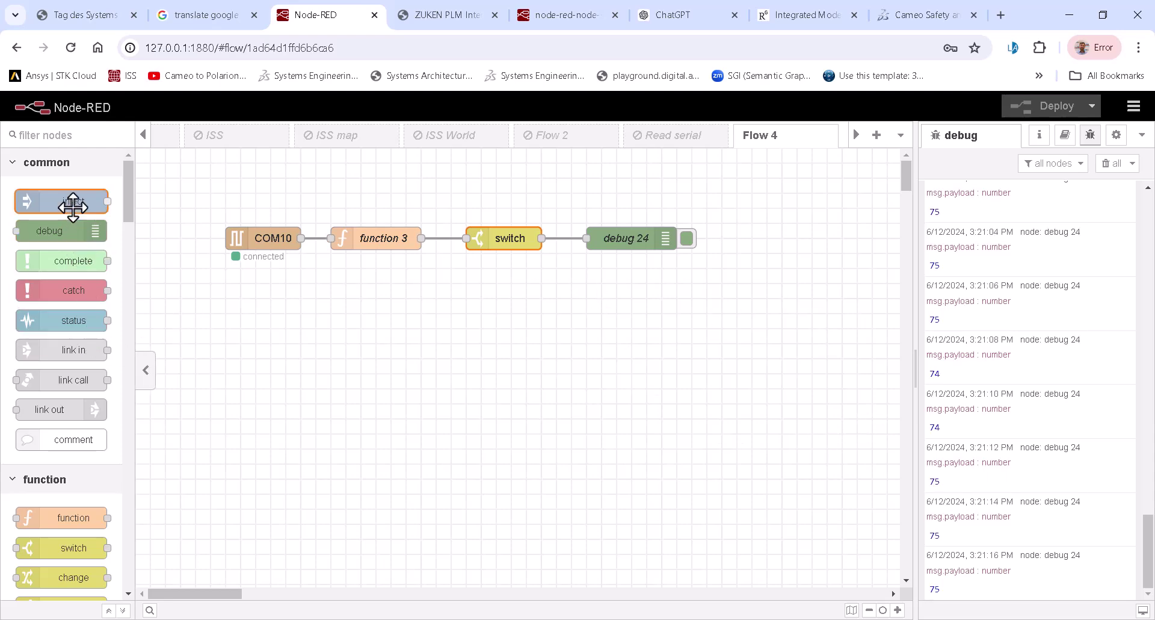
Drop an mqtt out node onto Flow 4 and wire the switch node's output into it.
{"action": "scroll", "coordinate": [67, 313], "scroll_direction": "down", "scroll_amount": 1}
{"action": "scroll", "coordinate": [67, 313], "scroll_direction": "down", "scroll_amount": 8}
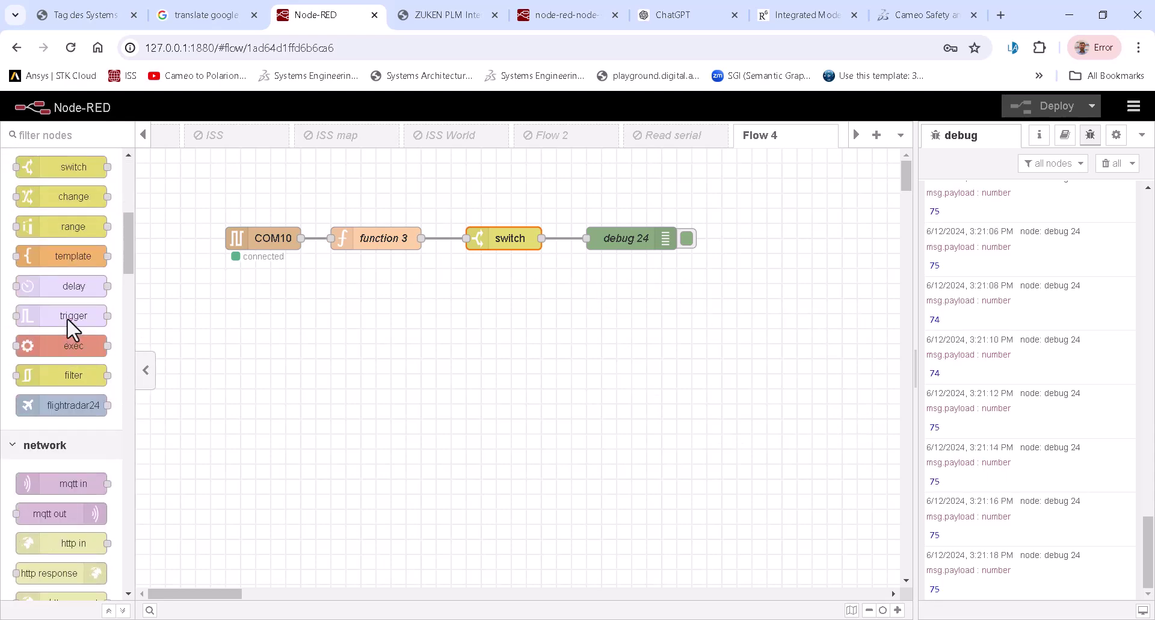
{"action": "scroll", "coordinate": [68, 320], "scroll_direction": "down", "scroll_amount": 10}
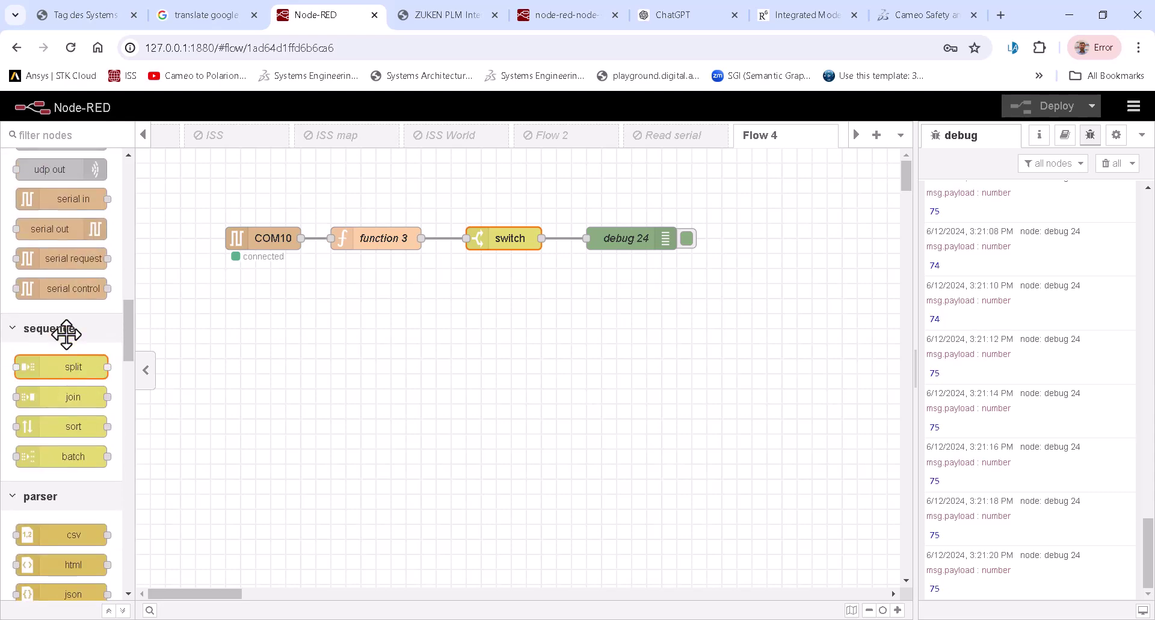
{"action": "scroll", "coordinate": [66, 333], "scroll_direction": "up", "scroll_amount": 8}
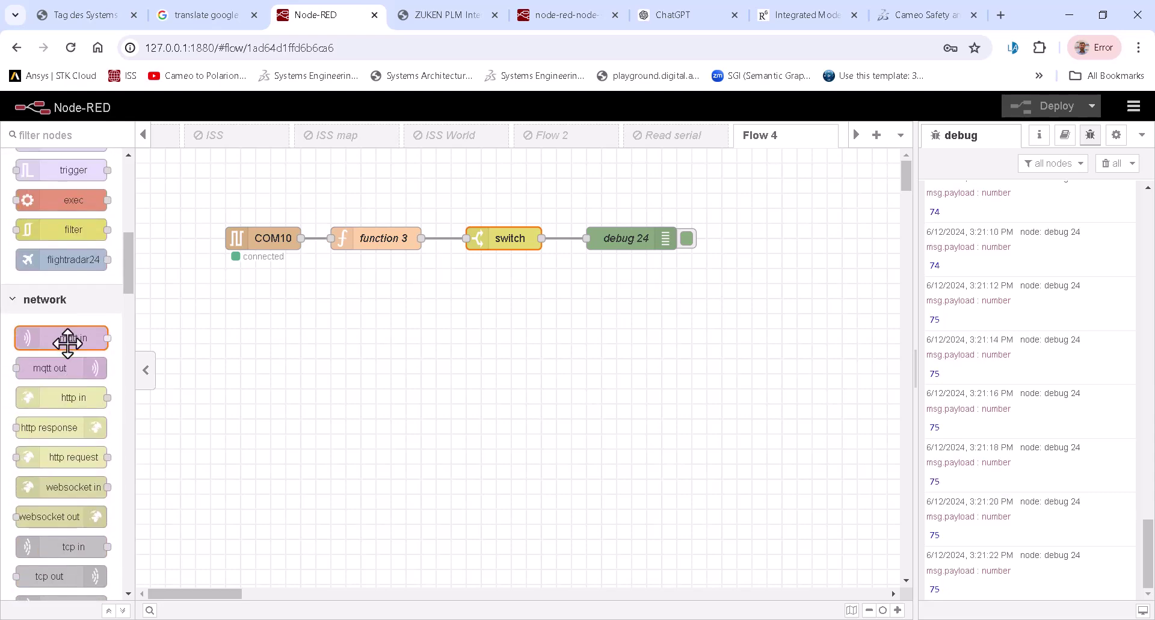
{"action": "left_click_drag", "start_coordinate": [67, 341], "coordinate": [553, 250]}
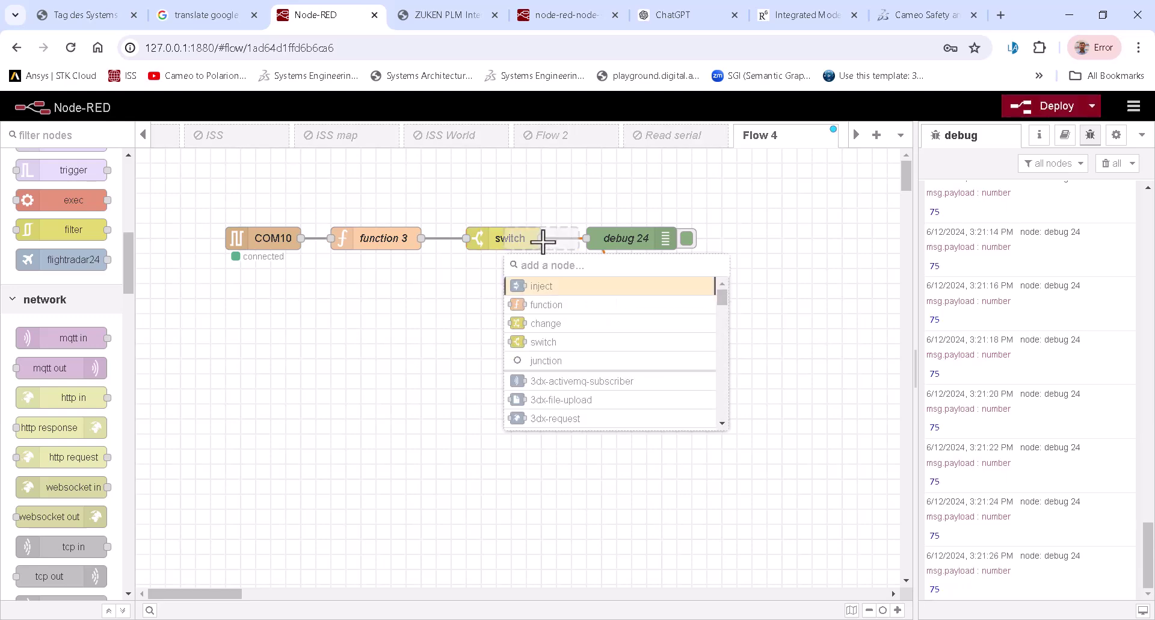
{"action": "left_click", "coordinate": [405, 349]}
{"action": "left_click_drag", "start_coordinate": [628, 313], "coordinate": [546, 241]}
Set the mqtt out node's topic to pin1 on the mosquitto_test broker at 127.0.0.1.
{"action": "double_click", "coordinate": [666, 311]}
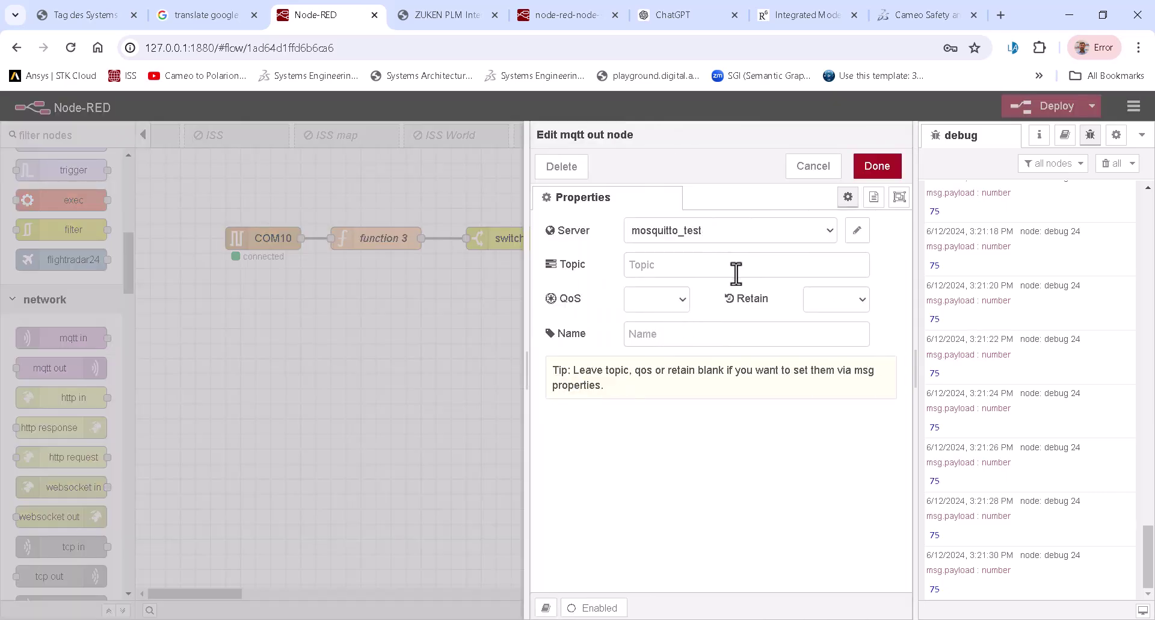
{"action": "left_click", "coordinate": [857, 230]}
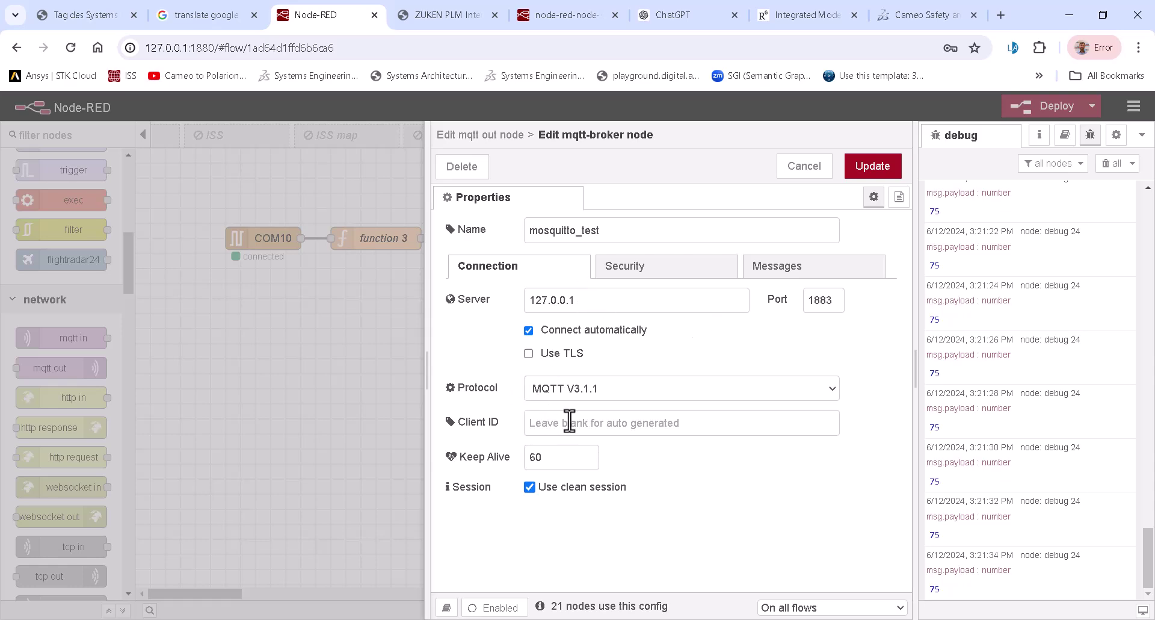
{"action": "triple_click", "coordinate": [568, 301]}
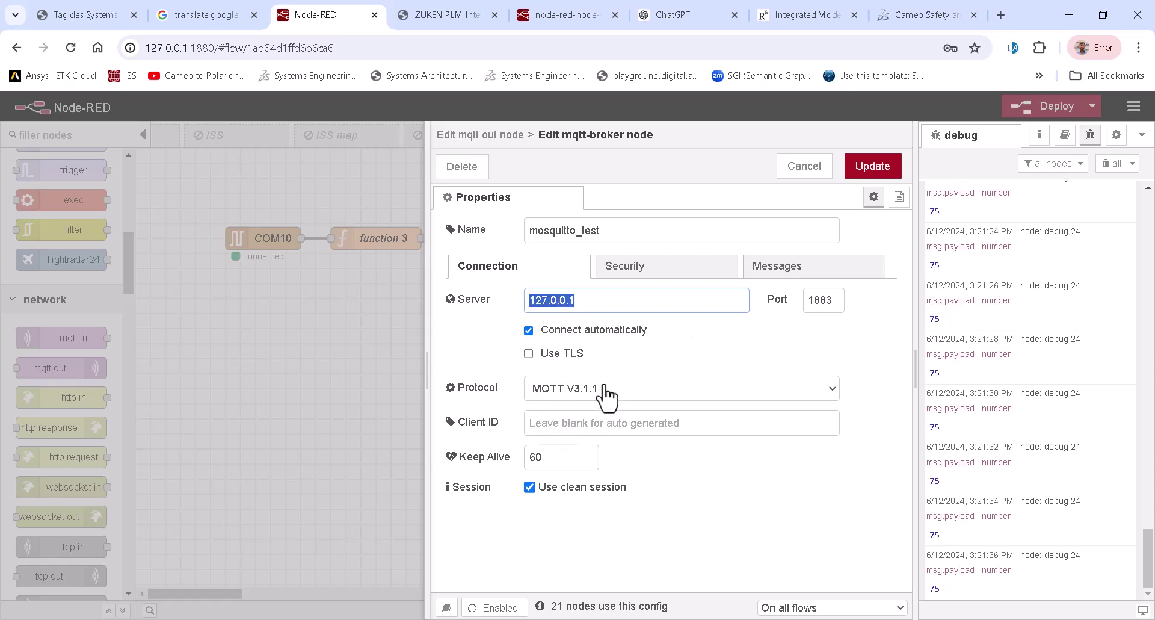
{"action": "left_click", "coordinate": [819, 173]}
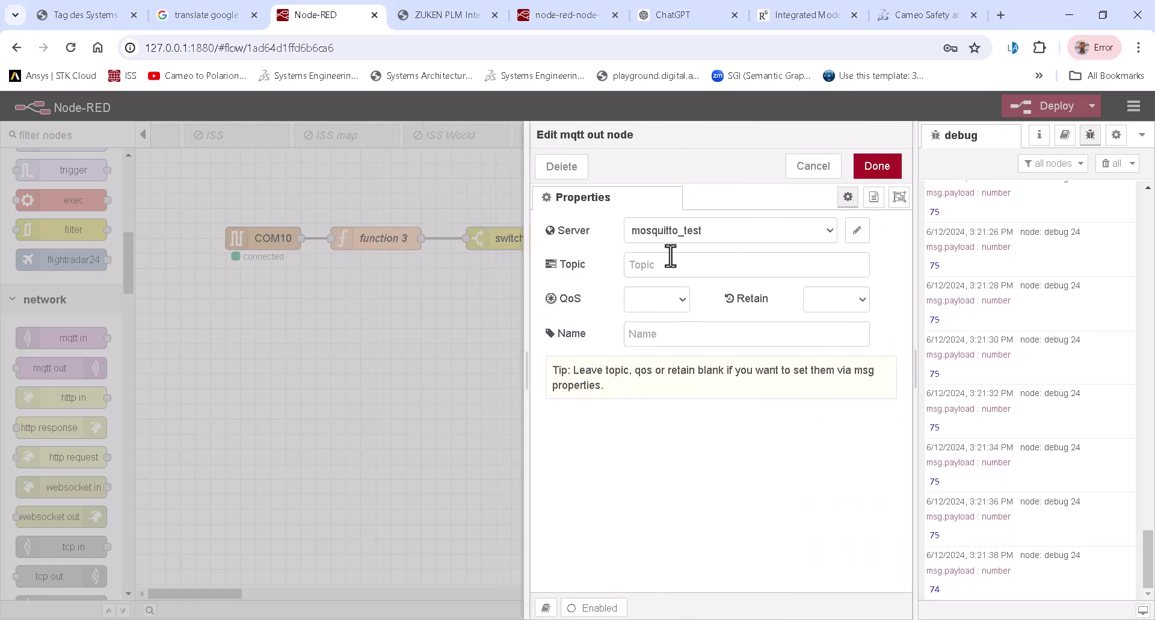
{"action": "left_click", "coordinate": [670, 268]}
{"action": "type", "text": "pin"}
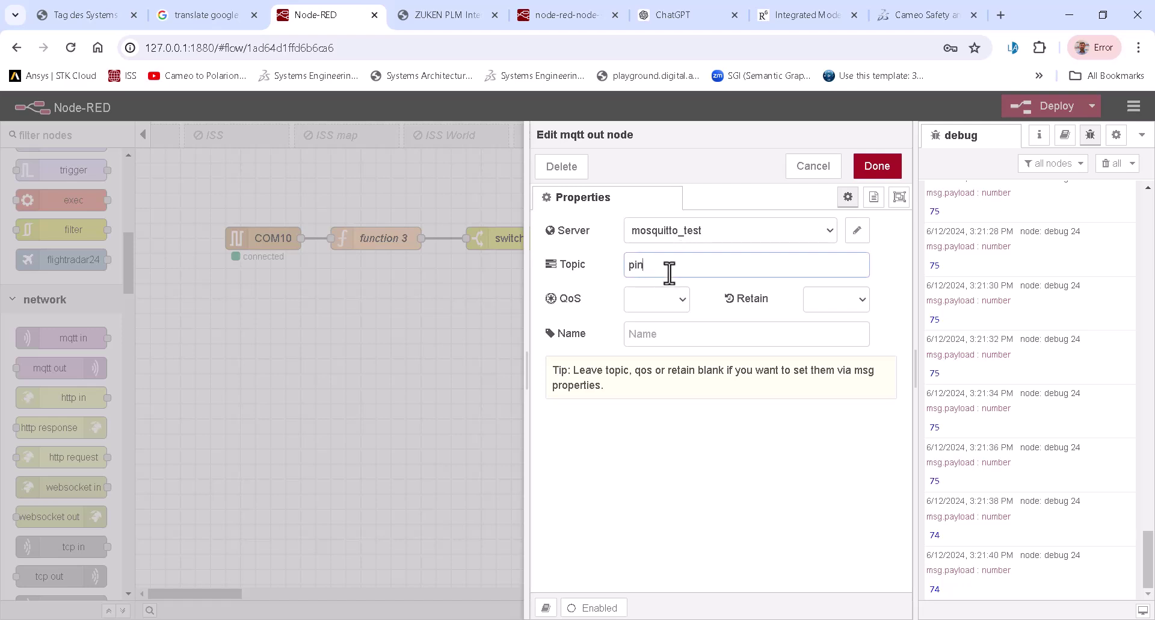
{"action": "type", "text": "1"}
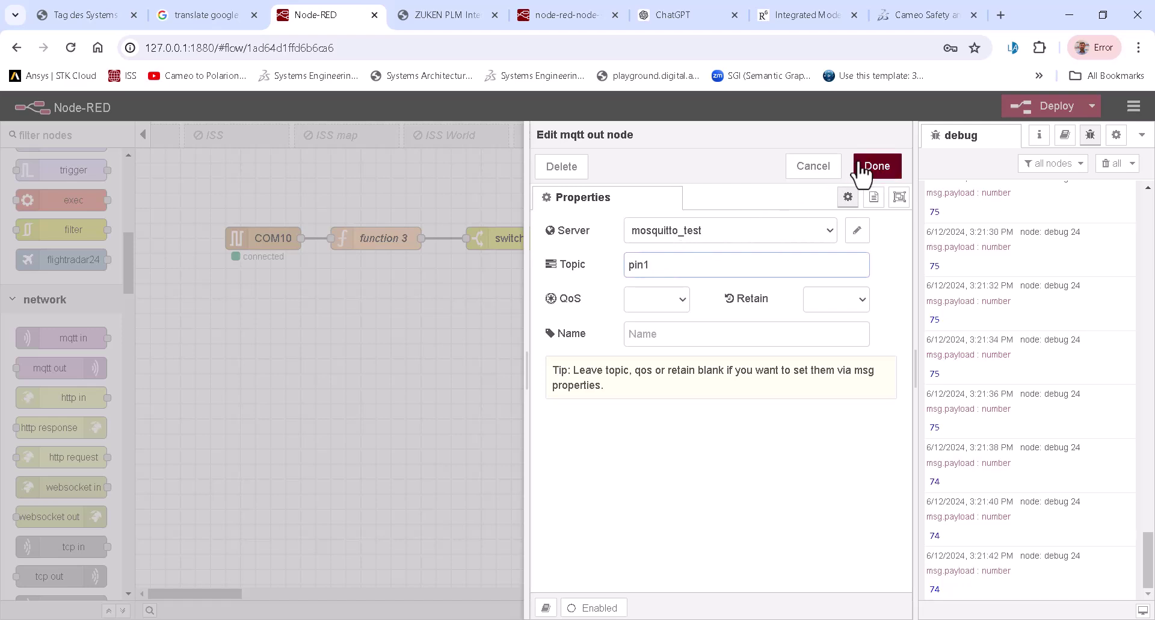
{"action": "left_click", "coordinate": [875, 167]}
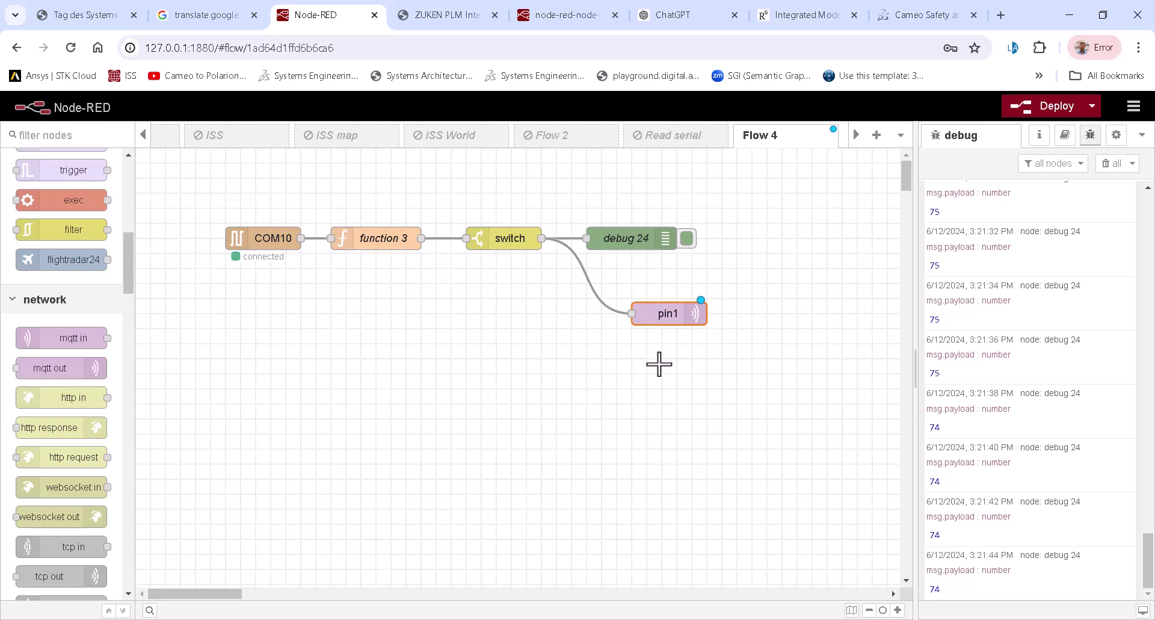
Deploy the updated Node-RED flow despite unconfigured nodes, then review the pin1 node's settings without changes.
{"action": "left_click", "coordinate": [1034, 114]}
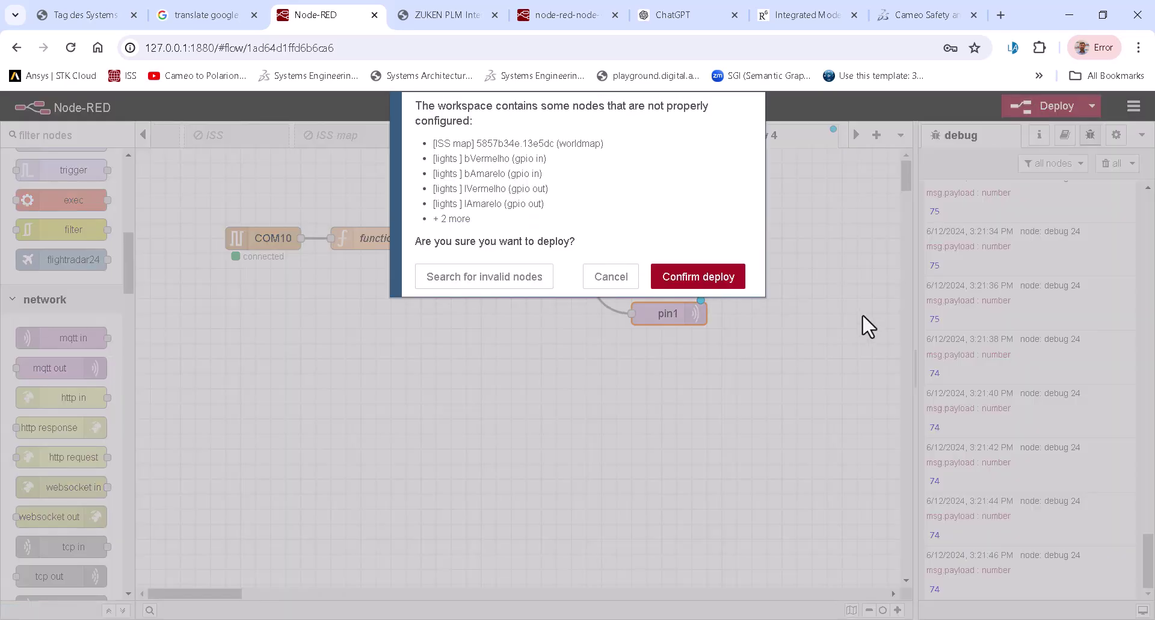
{"action": "left_click", "coordinate": [719, 288]}
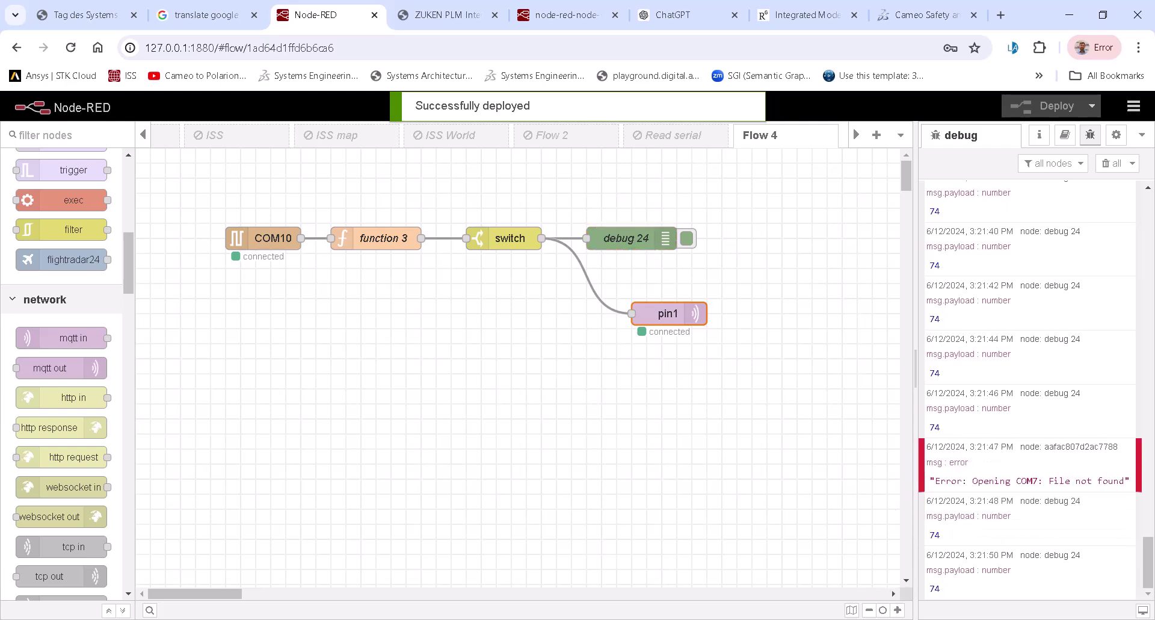
{"action": "double_click", "coordinate": [683, 315]}
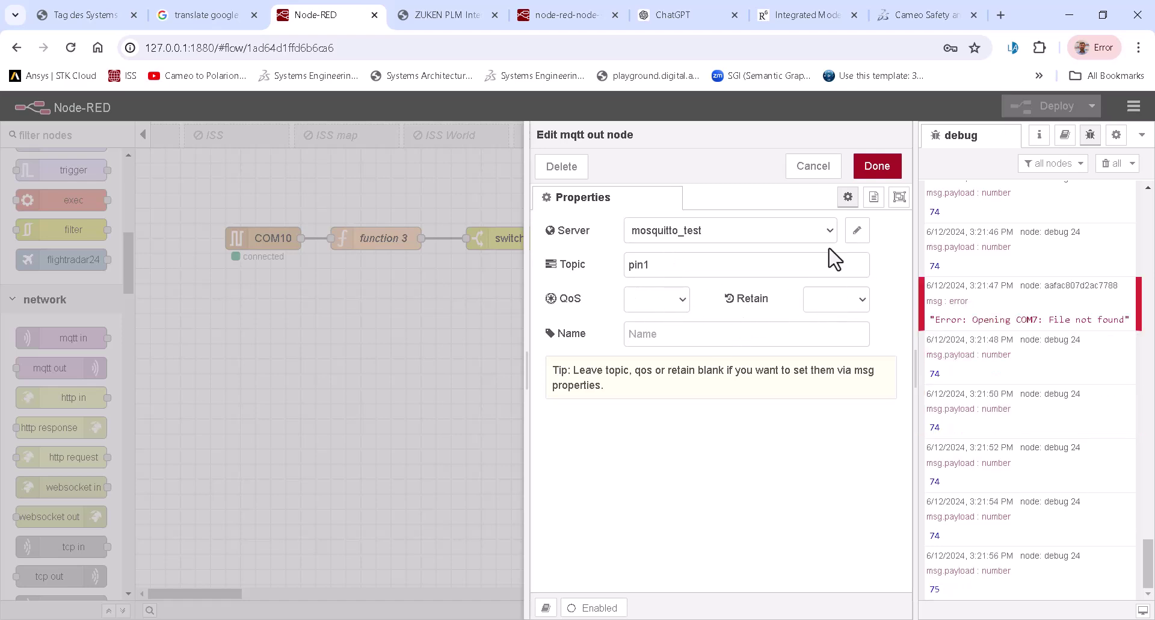
{"action": "left_click", "coordinate": [829, 169]}
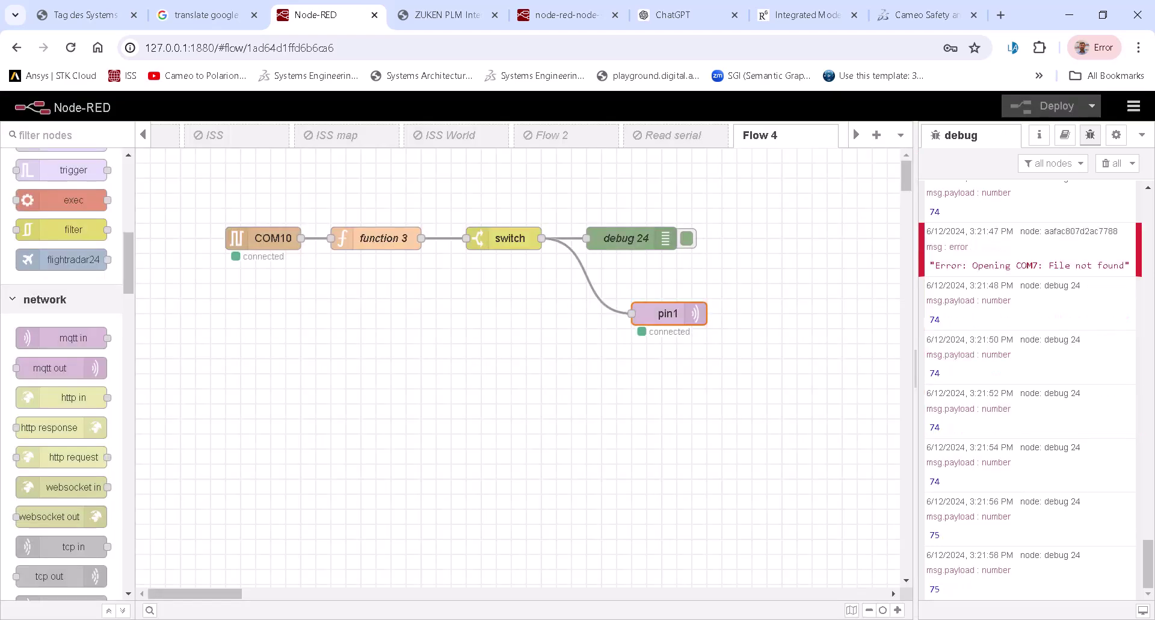
Back in Catia, place an opaque action with the text topic="pin1" on the diagram.
{"action": "key", "text": "alt+Tab"}
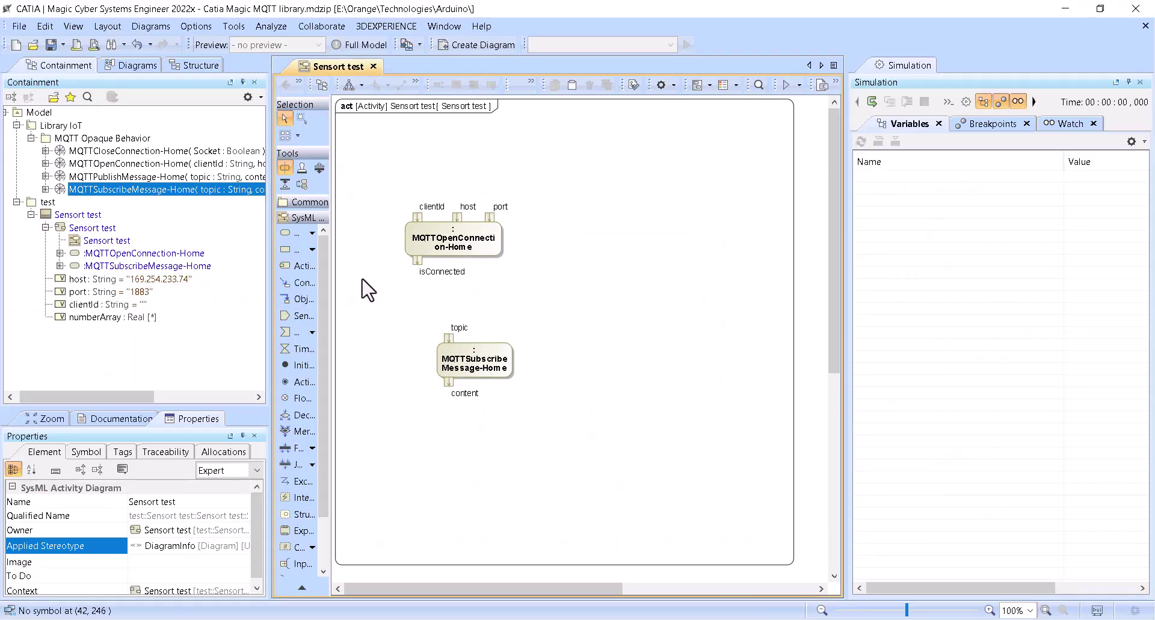
{"action": "left_click", "coordinate": [312, 233]}
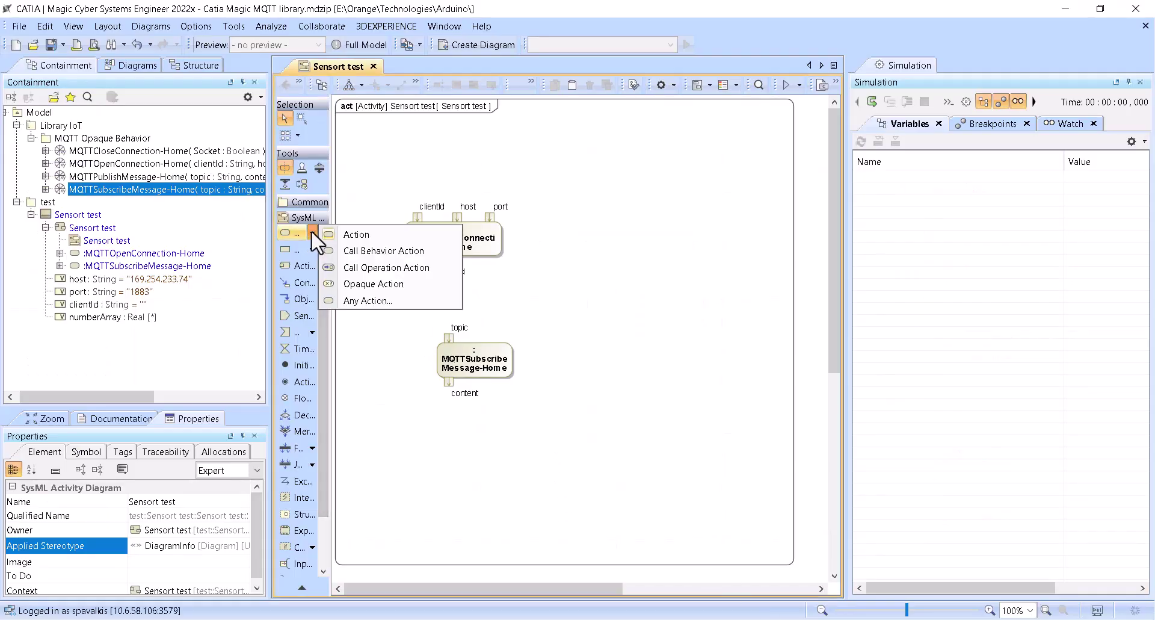
{"action": "left_click", "coordinate": [390, 289]}
{"action": "left_click", "coordinate": [521, 281]}
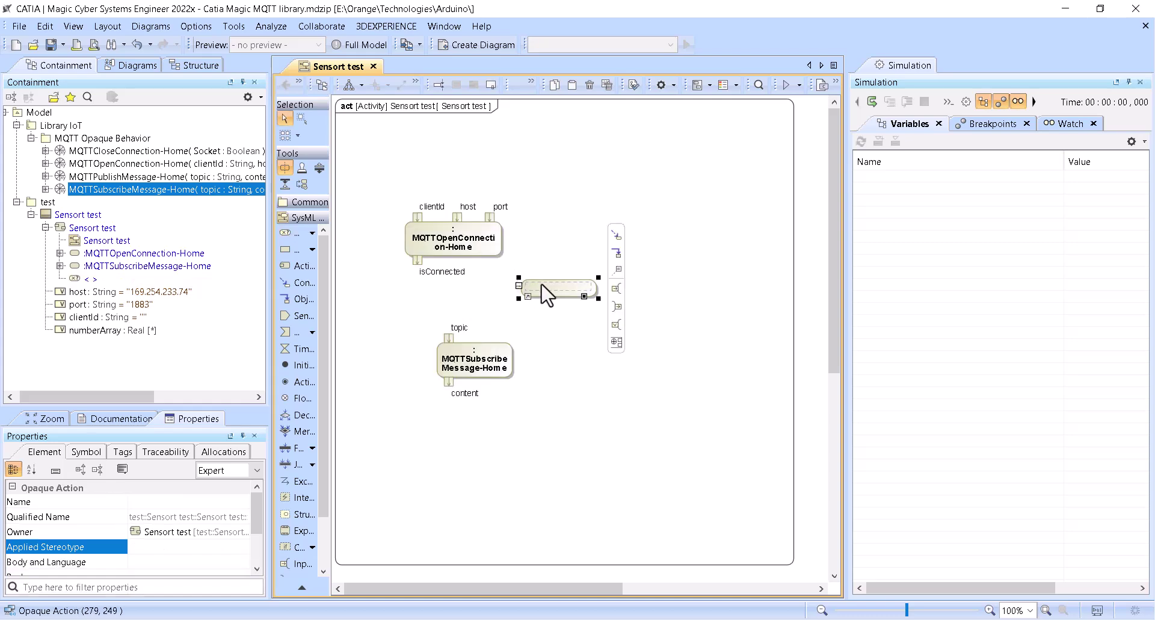
{"action": "type", "text": "a"}
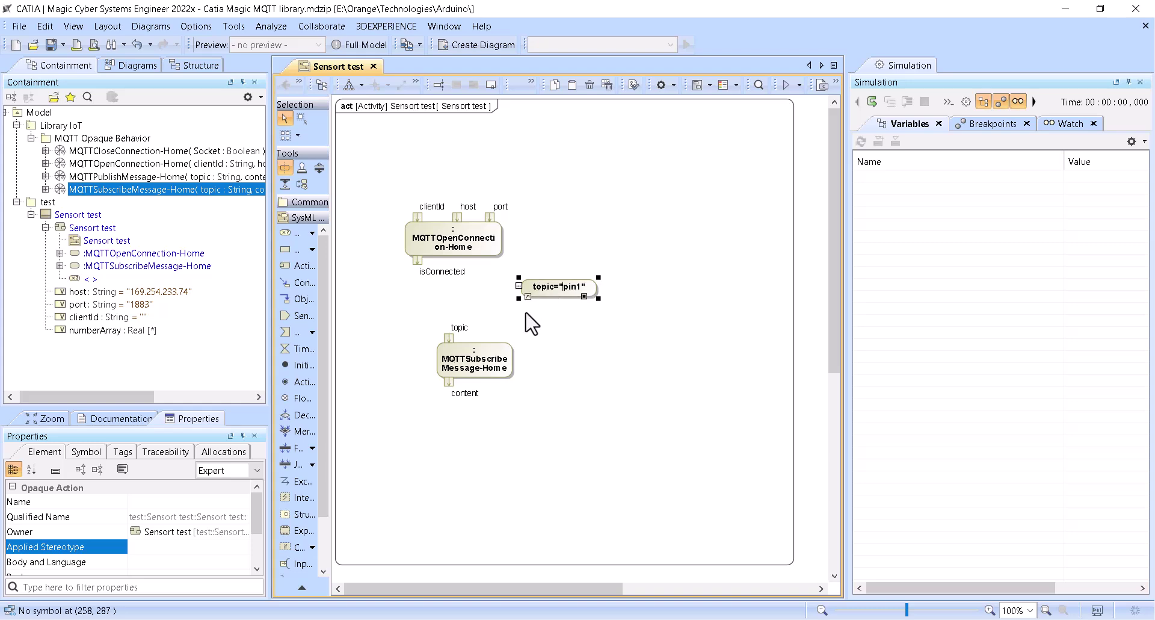
{"action": "key", "text": "Return"}
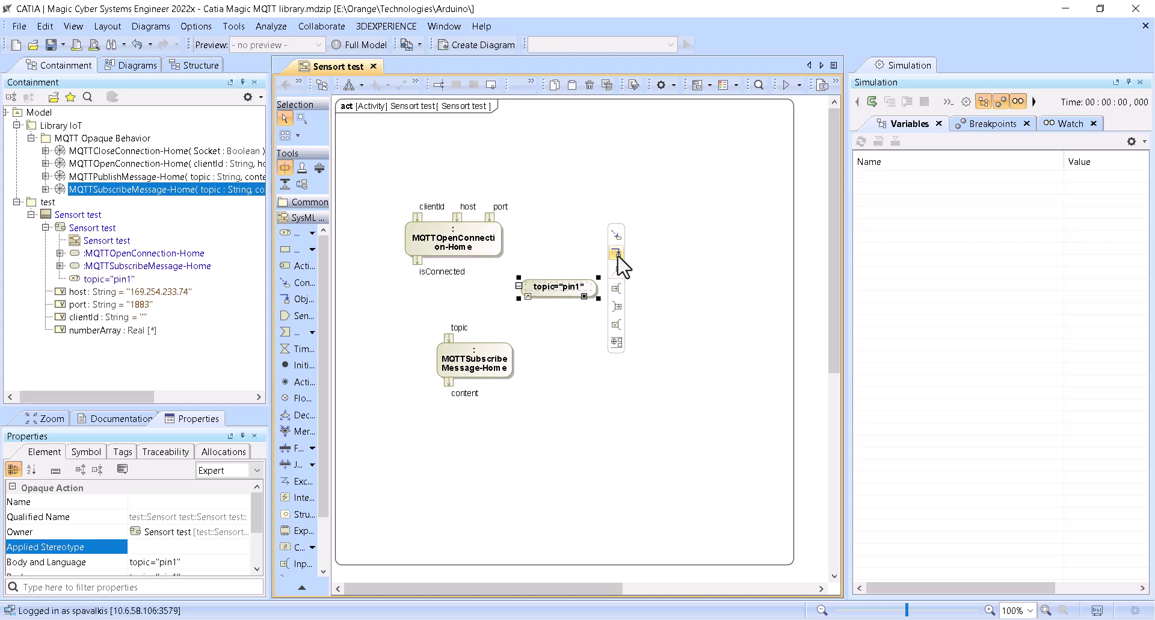
Connect it by object flow to MQTTSubscribeMessage-Home's topic pin, renaming it a="pin1" with output pin a.
{"action": "left_click_drag", "start_coordinate": [617, 253], "coordinate": [448, 337]}
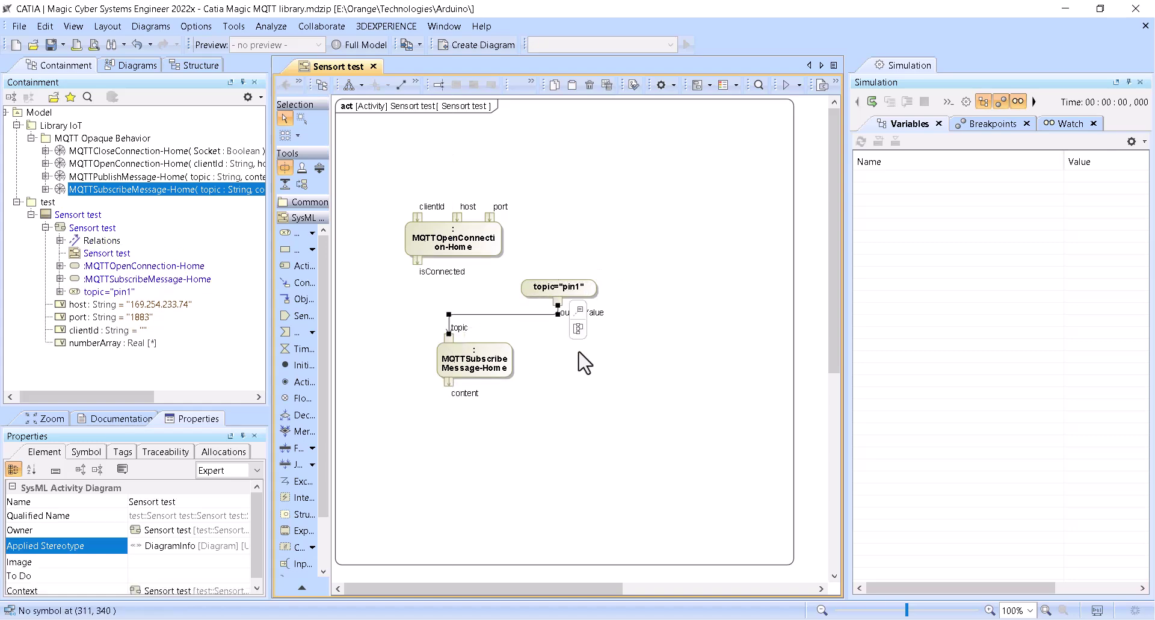
{"action": "left_click", "coordinate": [576, 313]}
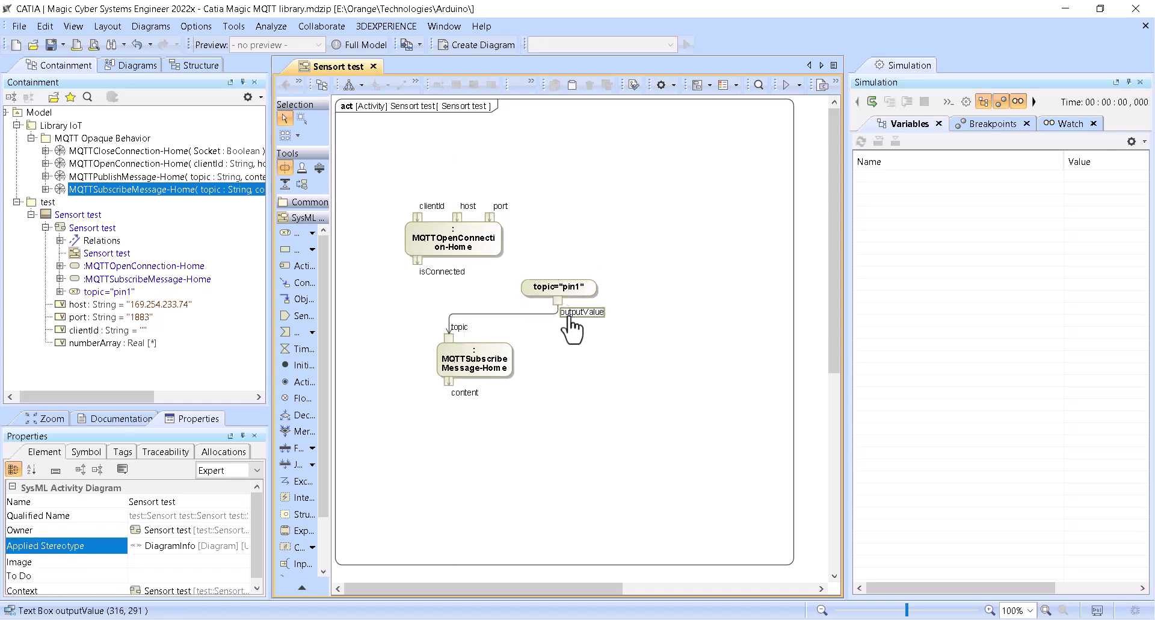
{"action": "left_click", "coordinate": [540, 287]}
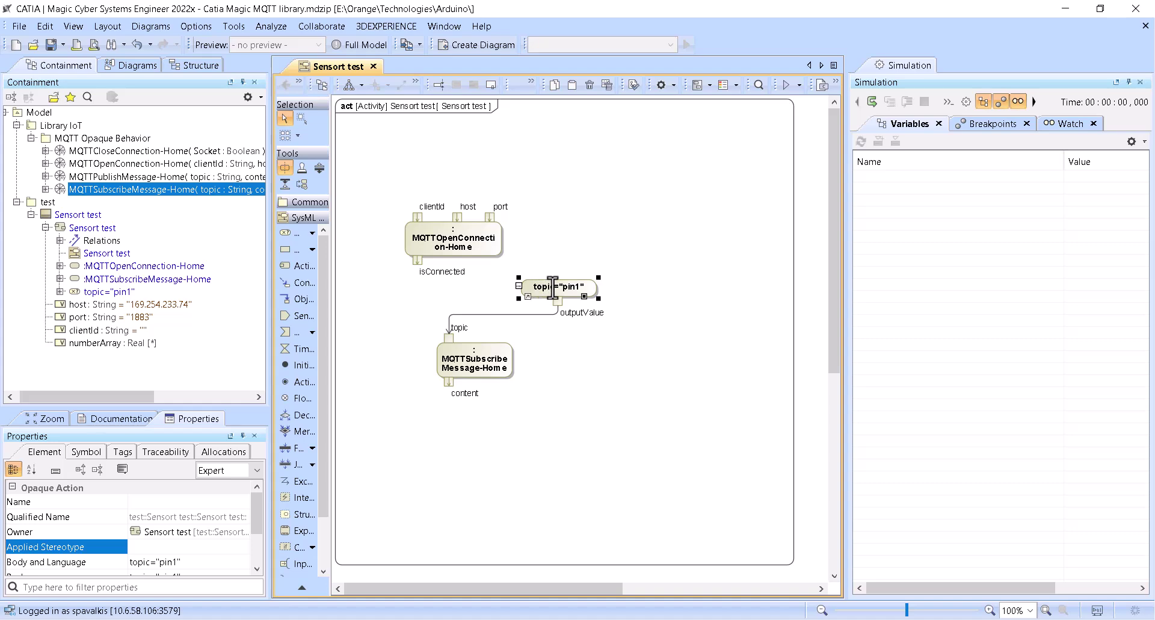
{"action": "type", "text": "a"}
{"action": "left_click", "coordinate": [582, 314]}
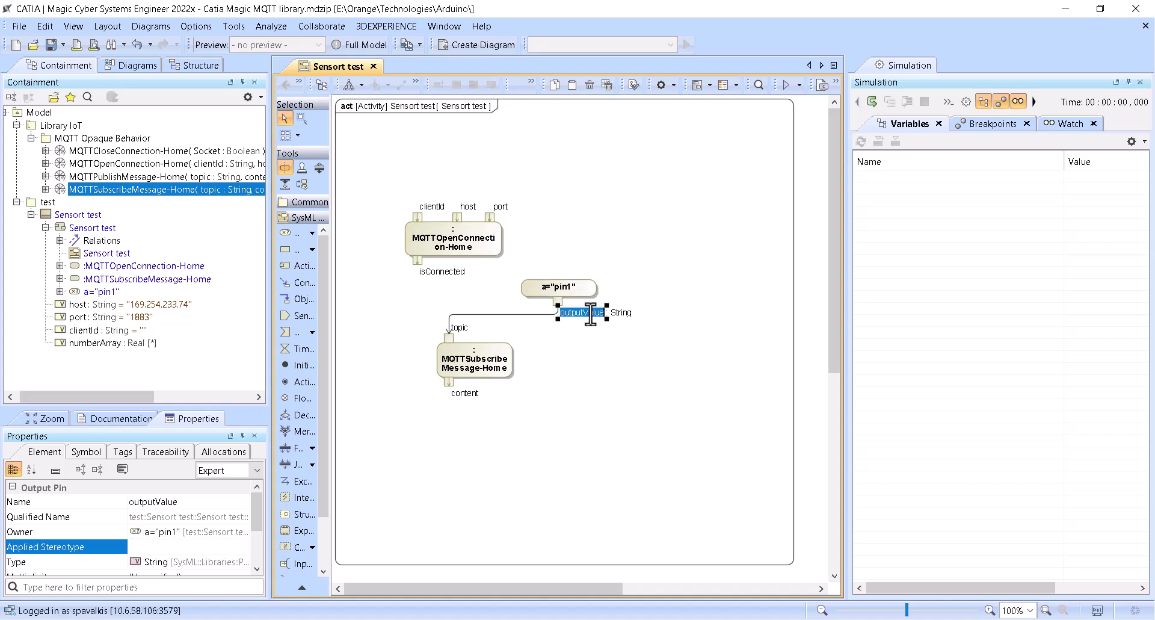
{"action": "type", "text": "a"}
{"action": "left_click", "coordinate": [578, 266]}
{"action": "scroll", "coordinate": [581, 304], "scroll_direction": "up", "scroll_amount": 5, "text": "ctrl"}
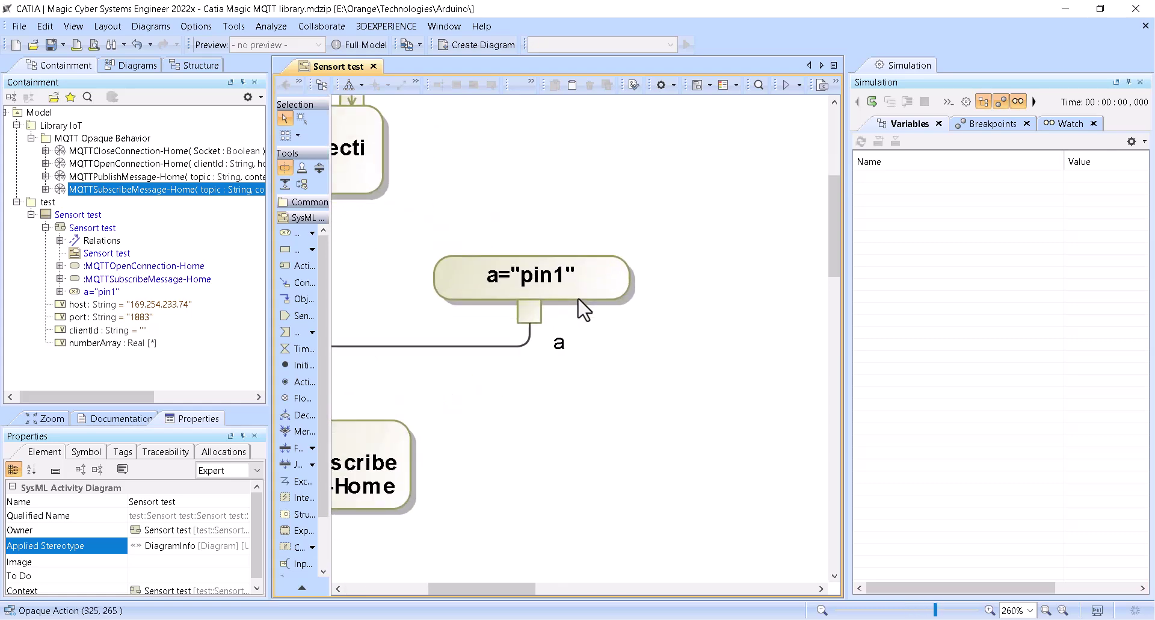
{"action": "scroll", "coordinate": [580, 304], "scroll_direction": "down", "scroll_amount": 3, "text": "ctrl"}
{"action": "scroll", "coordinate": [436, 385], "scroll_direction": "down", "scroll_amount": 3}
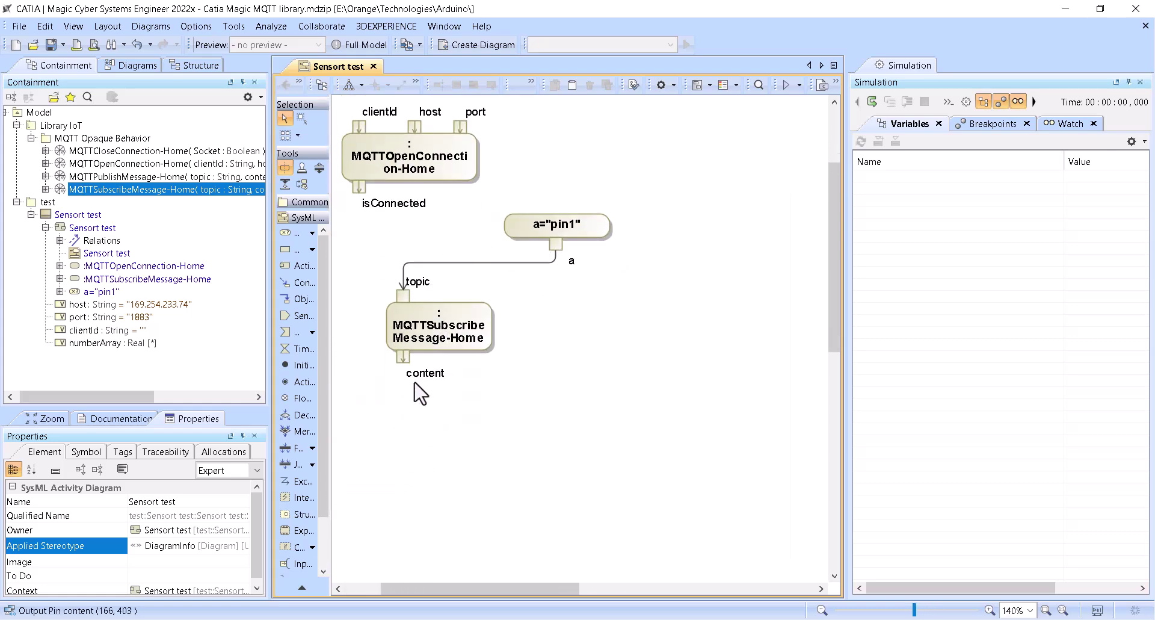
{"action": "scroll", "coordinate": [449, 593], "scroll_direction": "left", "scroll_amount": 3}
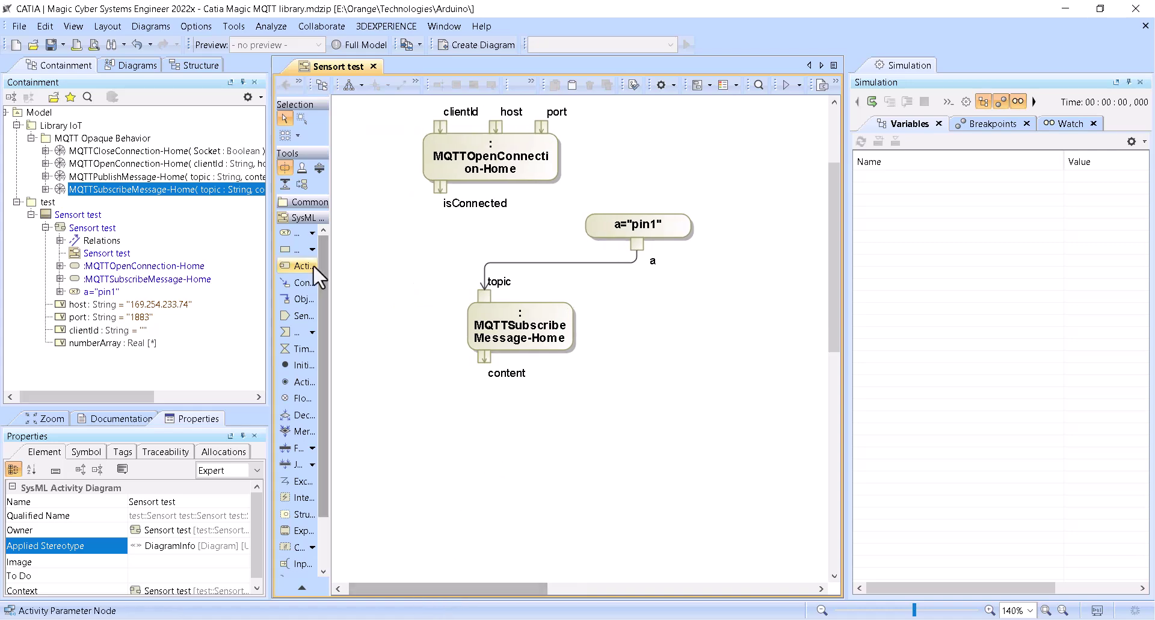
Place a new action named temp=x below MQTTSubscribeMessage-Home.
{"action": "left_click", "coordinate": [287, 232]}
{"action": "left_click", "coordinate": [452, 399]}
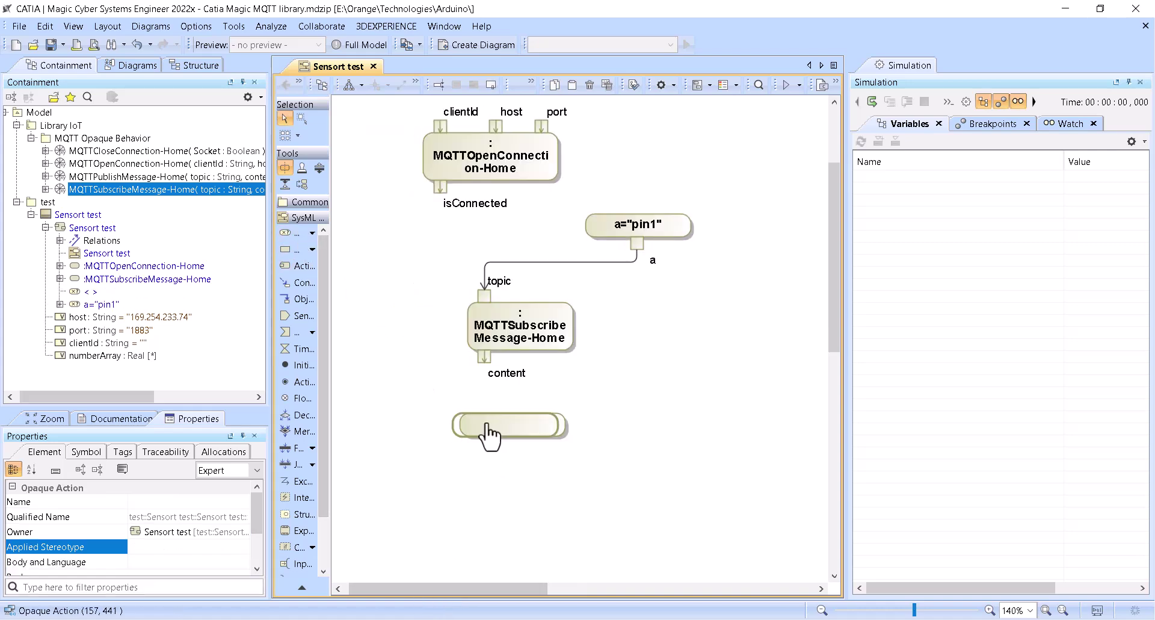
{"action": "type", "text": "te"}
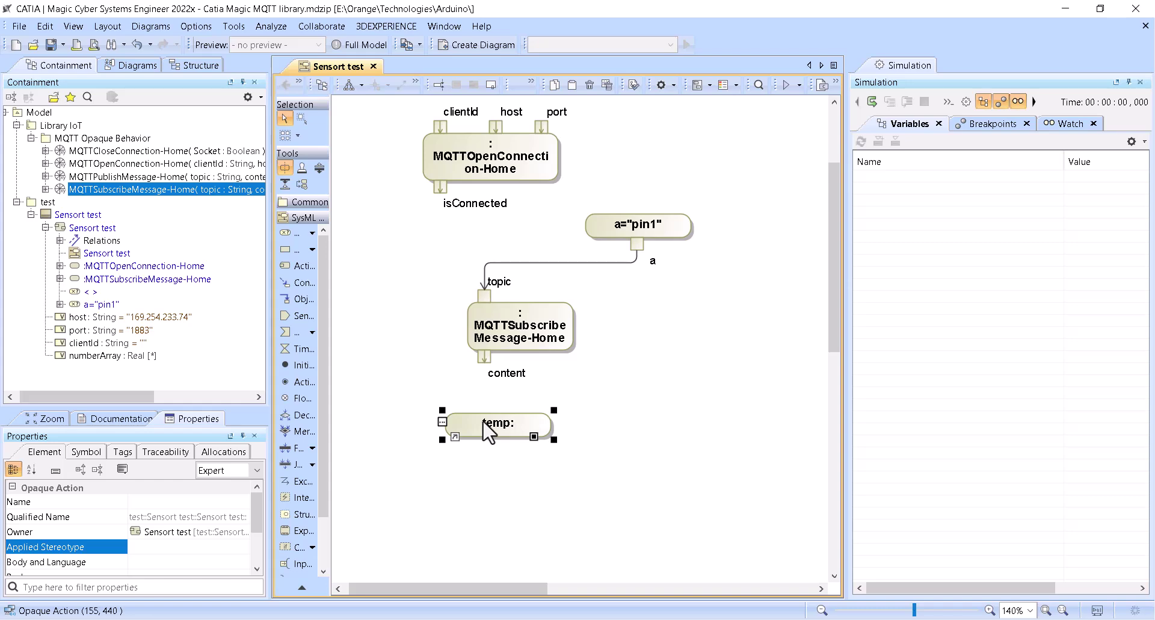
{"action": "type", "text": "mp=x"}
{"action": "left_click", "coordinate": [481, 376]}
Draw an object flow from the content output into temp=x and rename the new input pin x.
{"action": "left_click", "coordinate": [484, 358]}
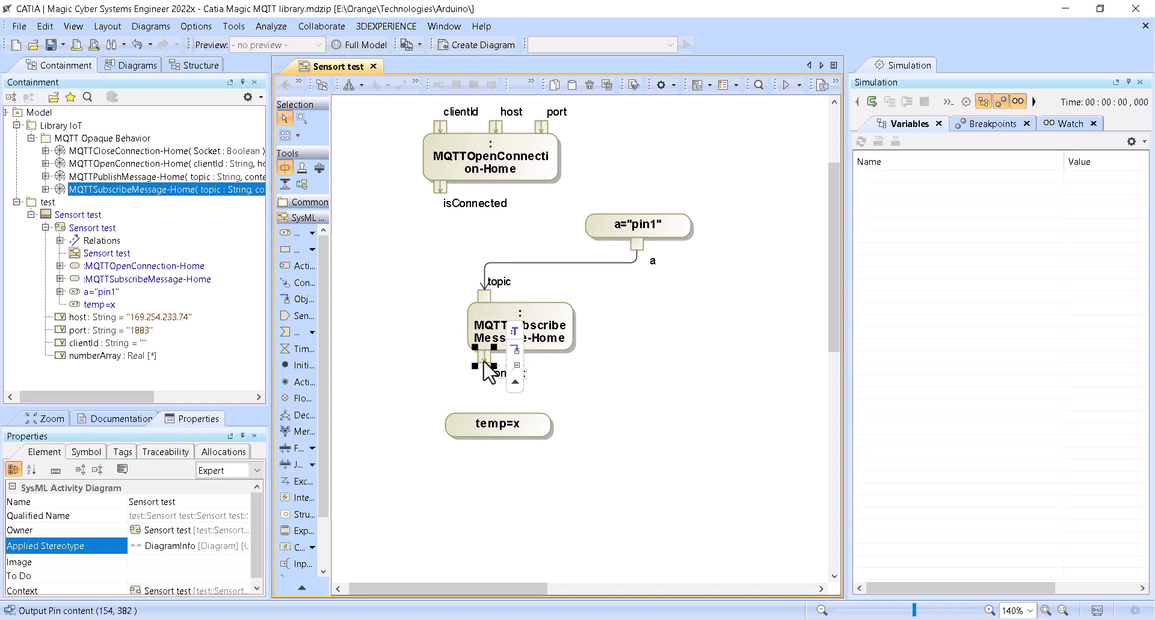
{"action": "left_click_drag", "start_coordinate": [484, 358], "coordinate": [485, 429]}
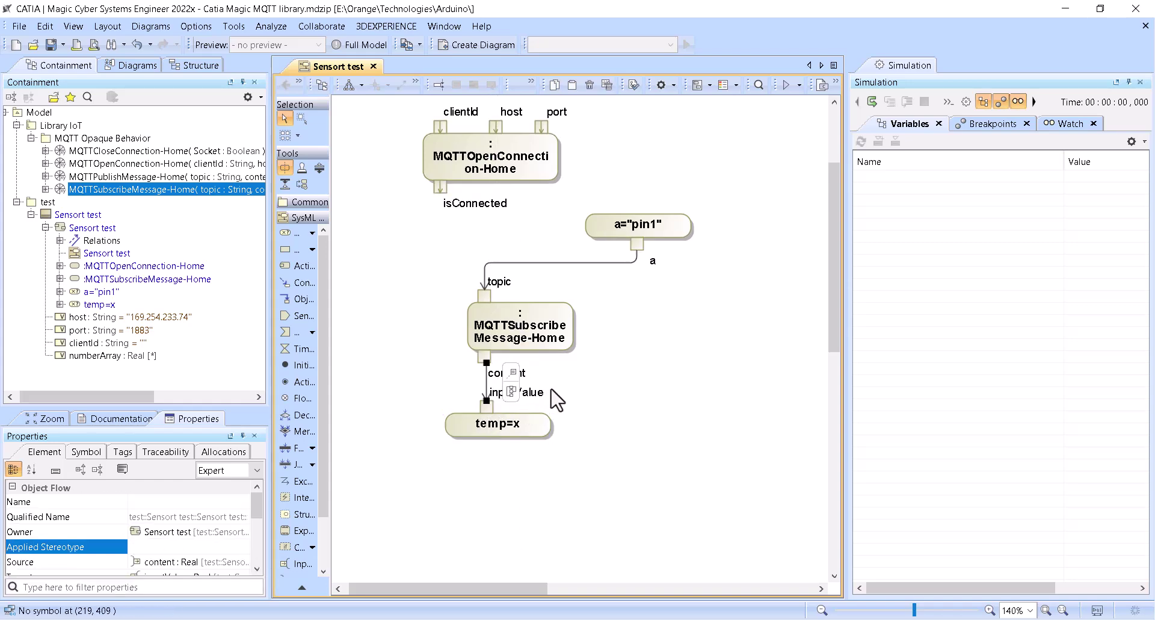
{"action": "left_click", "coordinate": [529, 392]}
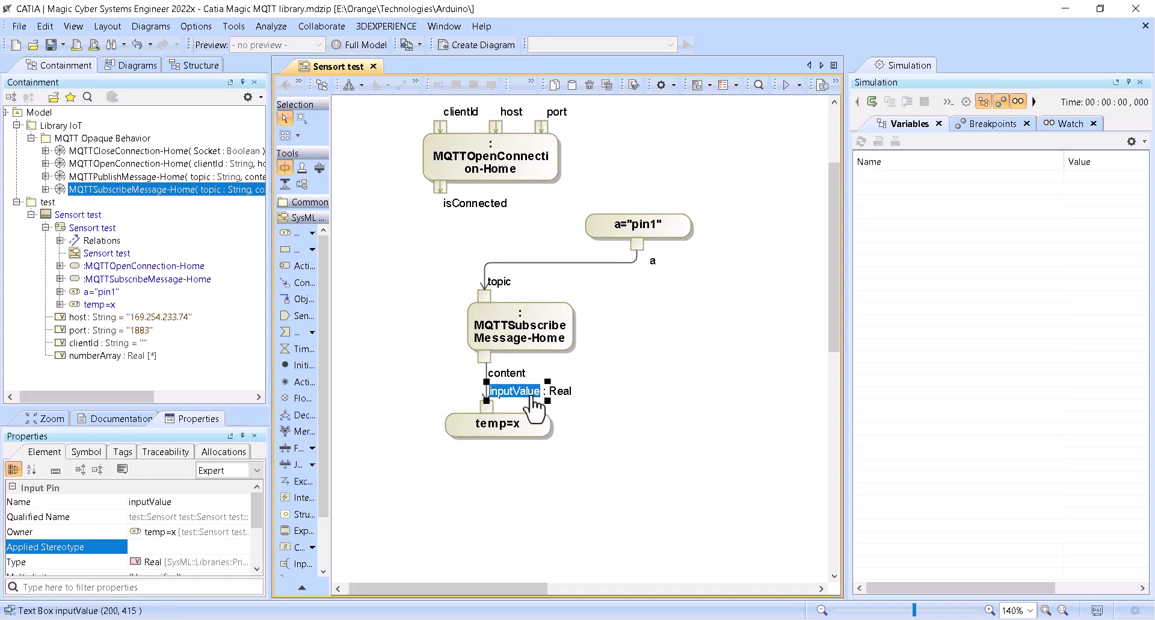
{"action": "type", "text": "x"}
{"action": "key", "text": "Return"}
{"action": "left_click", "coordinate": [508, 436]}
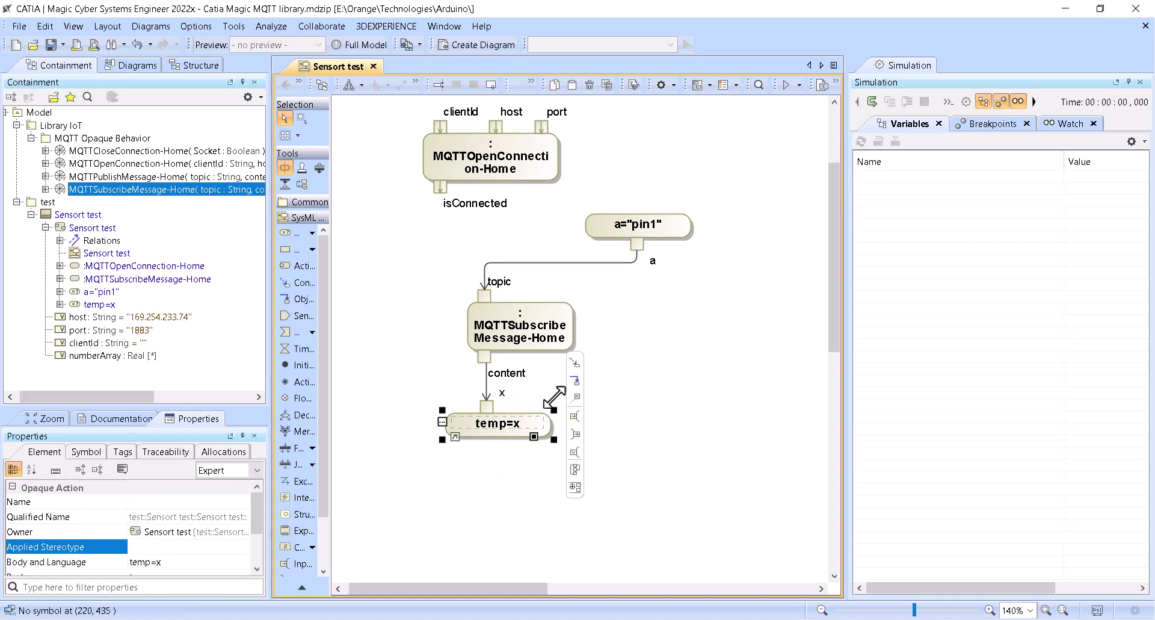
Draw a control flow out of temp=x ending in a new merge node.
{"action": "left_click", "coordinate": [574, 363]}
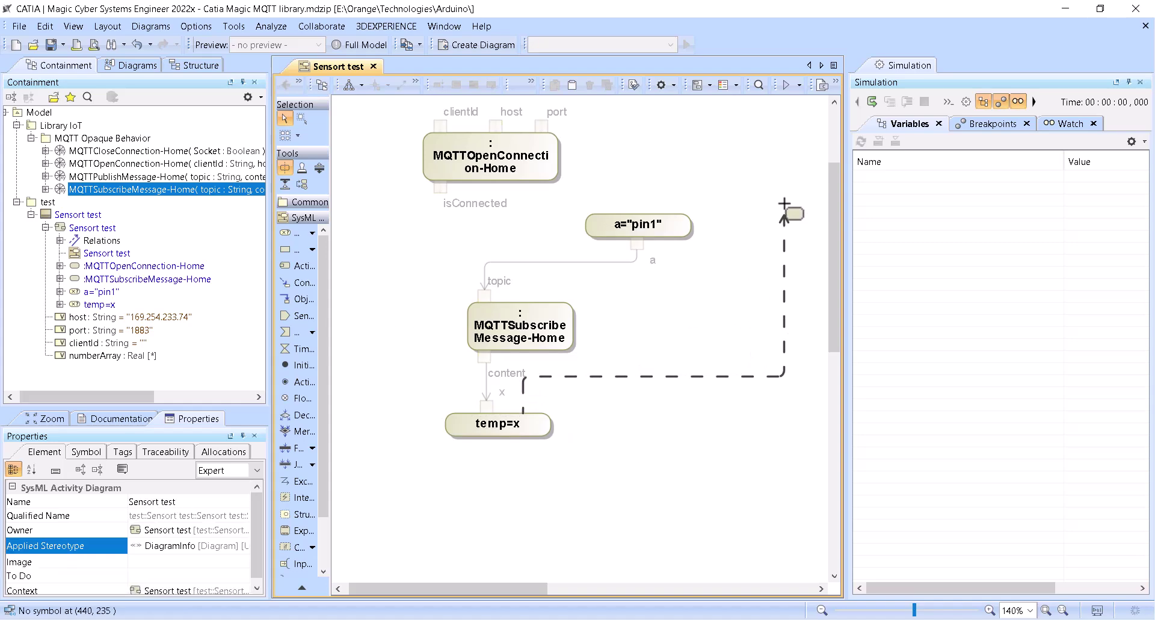
{"action": "scroll", "coordinate": [749, 205], "scroll_direction": "up", "scroll_amount": 2}
{"action": "scroll", "coordinate": [748, 206], "scroll_direction": "down", "scroll_amount": 3}
{"action": "scroll", "coordinate": [712, 233], "scroll_direction": "up", "scroll_amount": 2}
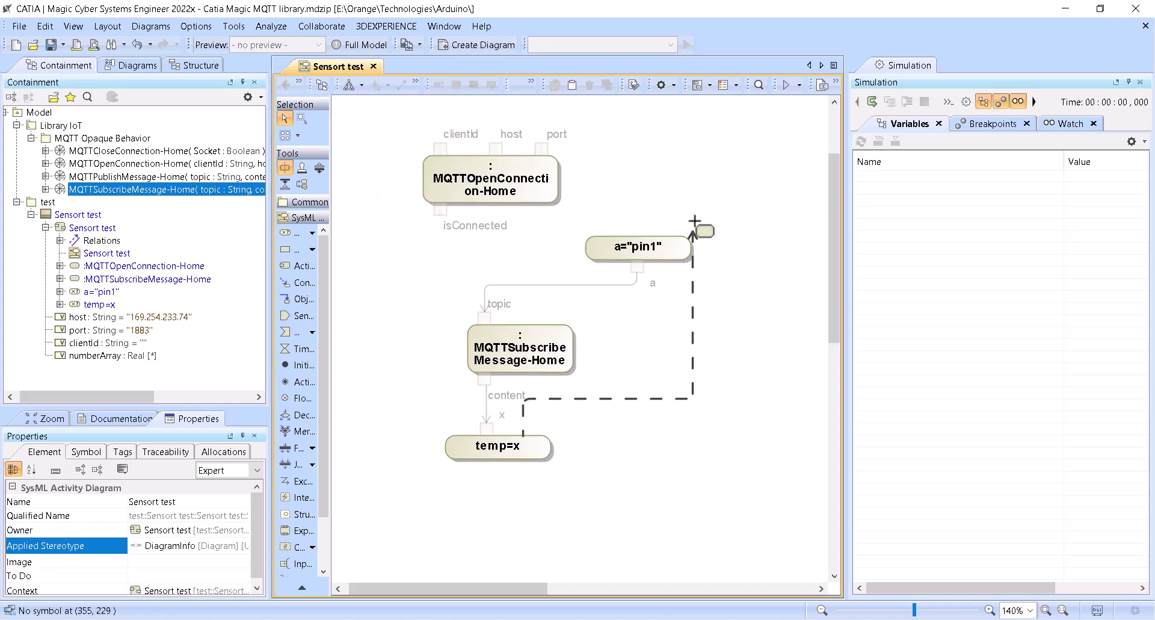
{"action": "left_click", "coordinate": [721, 221]}
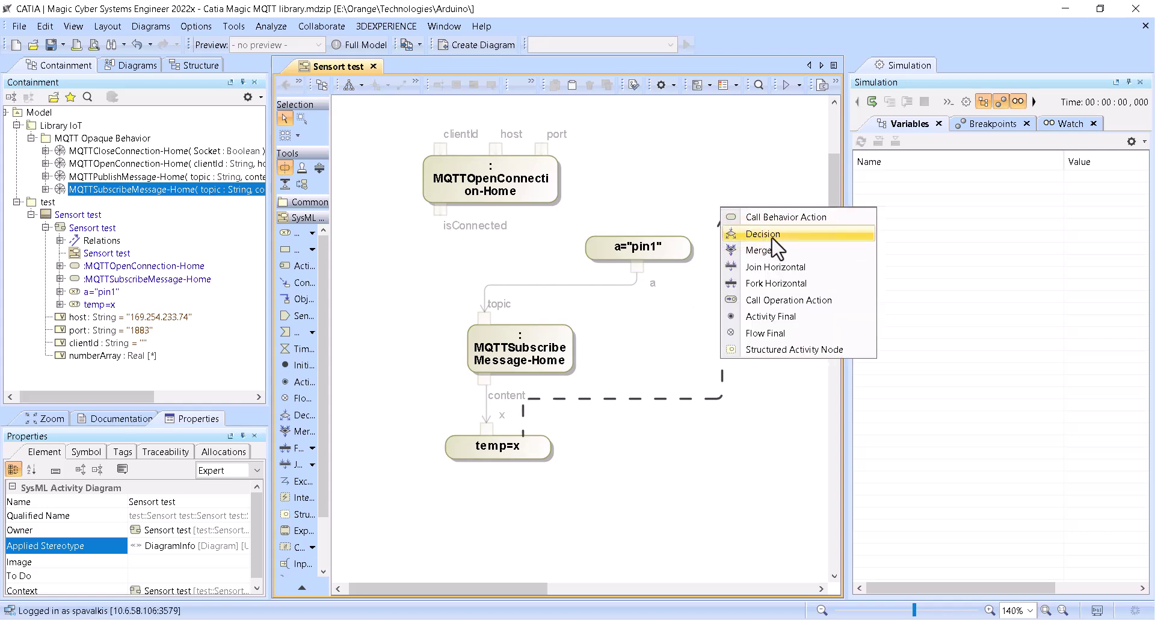
{"action": "left_click", "coordinate": [779, 256]}
Connect MQTTOpenConnection-Home to a="pin1" and insert the merge node into that flow.
{"action": "left_click", "coordinate": [517, 202]}
{"action": "left_click_drag", "start_coordinate": [582, 139], "coordinate": [626, 248]}
{"action": "left_click_drag", "start_coordinate": [720, 211], "coordinate": [759, 276]}
{"action": "left_click", "coordinate": [647, 364]}
{"action": "left_click", "coordinate": [626, 250]}
Move a="pin1" beneath the merge node and reroute the loop flow from temp=x's bottom.
{"action": "left_click", "coordinate": [698, 248]}
{"action": "left_click_drag", "start_coordinate": [698, 248], "coordinate": [620, 255]}
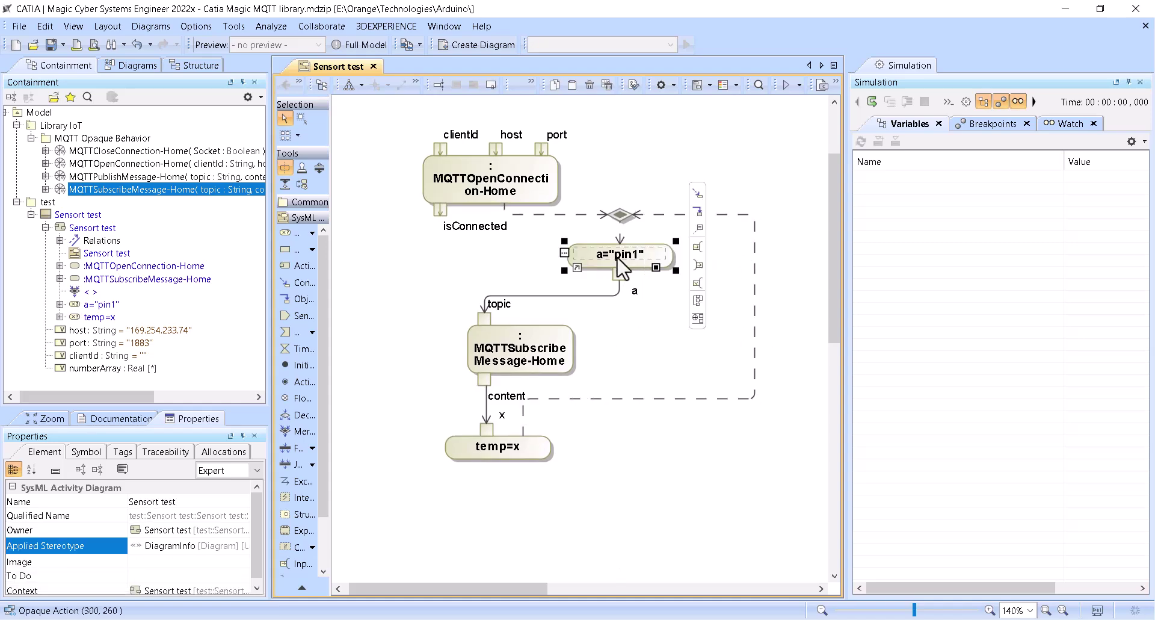
{"action": "left_click", "coordinate": [583, 414]}
{"action": "left_click_drag", "start_coordinate": [524, 421], "coordinate": [588, 453]}
{"action": "left_click", "coordinate": [532, 385]}
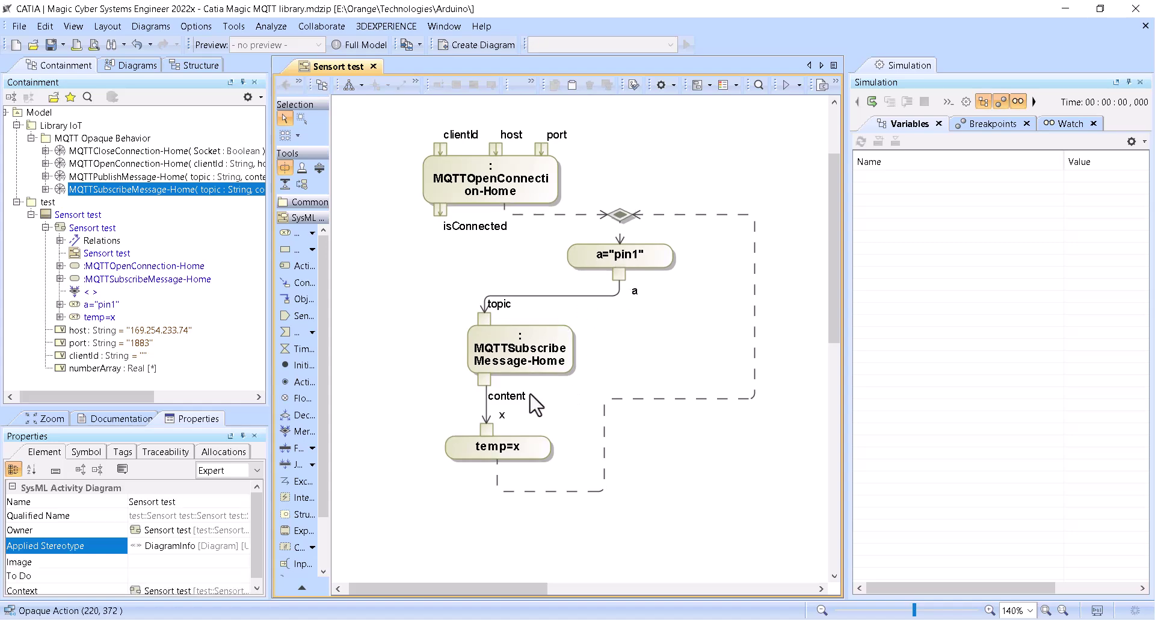
{"action": "scroll", "coordinate": [623, 235], "scroll_direction": "up", "scroll_amount": 2}
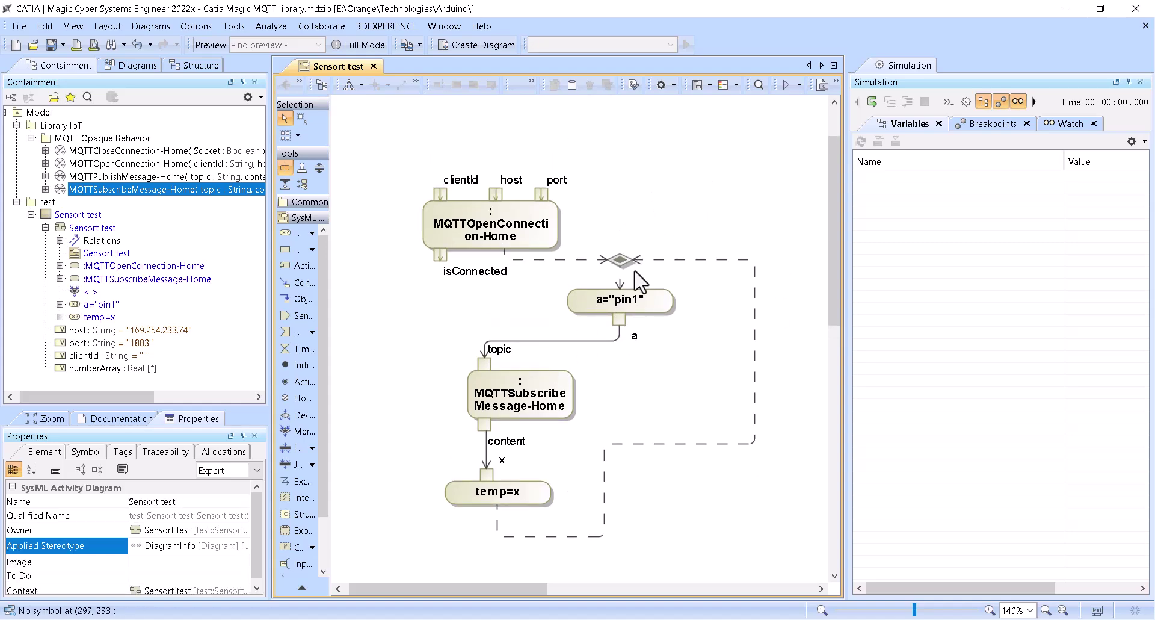
{"action": "scroll", "coordinate": [632, 304], "scroll_direction": "down", "scroll_amount": 2}
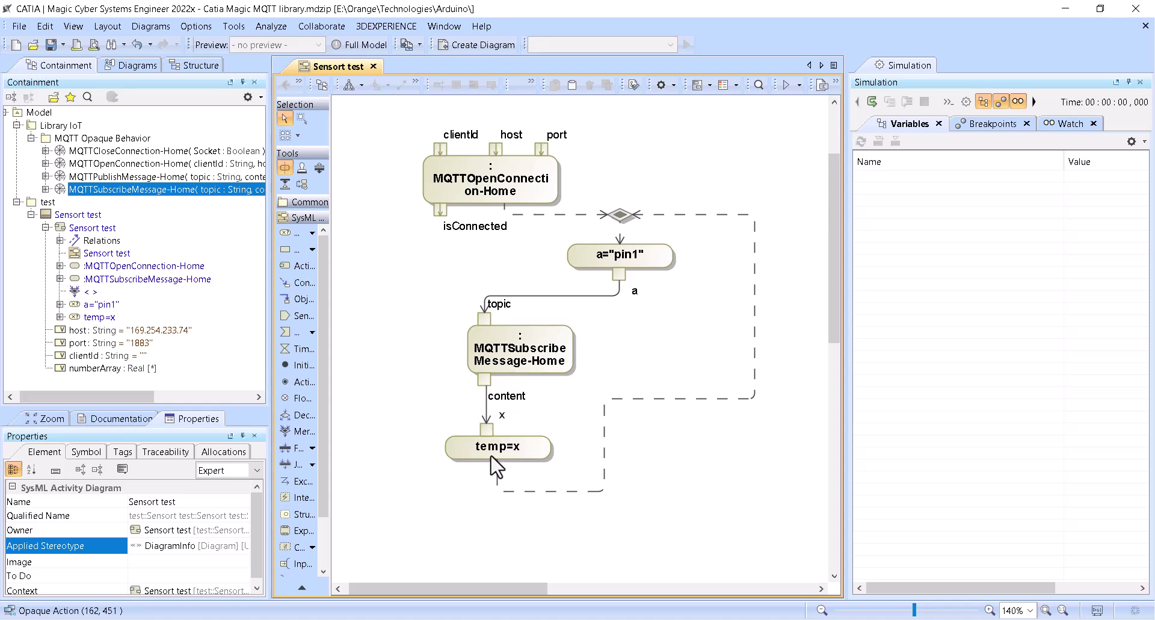
{"action": "scroll", "coordinate": [602, 241], "scroll_direction": "up", "scroll_amount": 5}
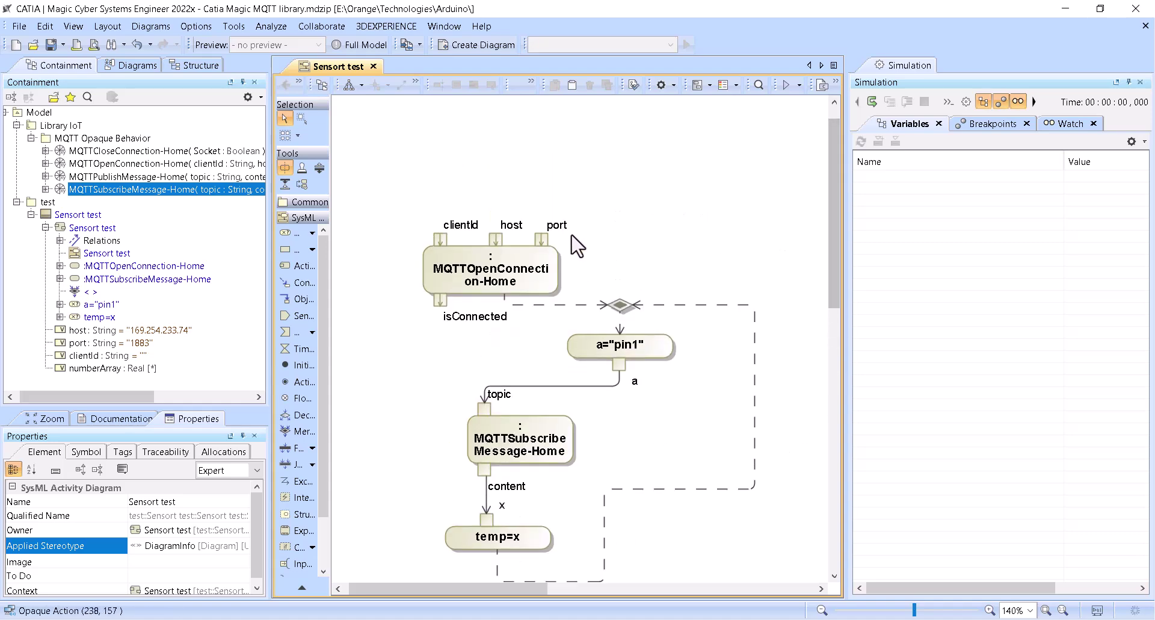
Delete the clientId, host and port input pins from MQTTOpenConnection-Home.
{"action": "left_click", "coordinate": [438, 266]}
{"action": "key", "text": "Delete"}
{"action": "left_click", "coordinate": [497, 265]}
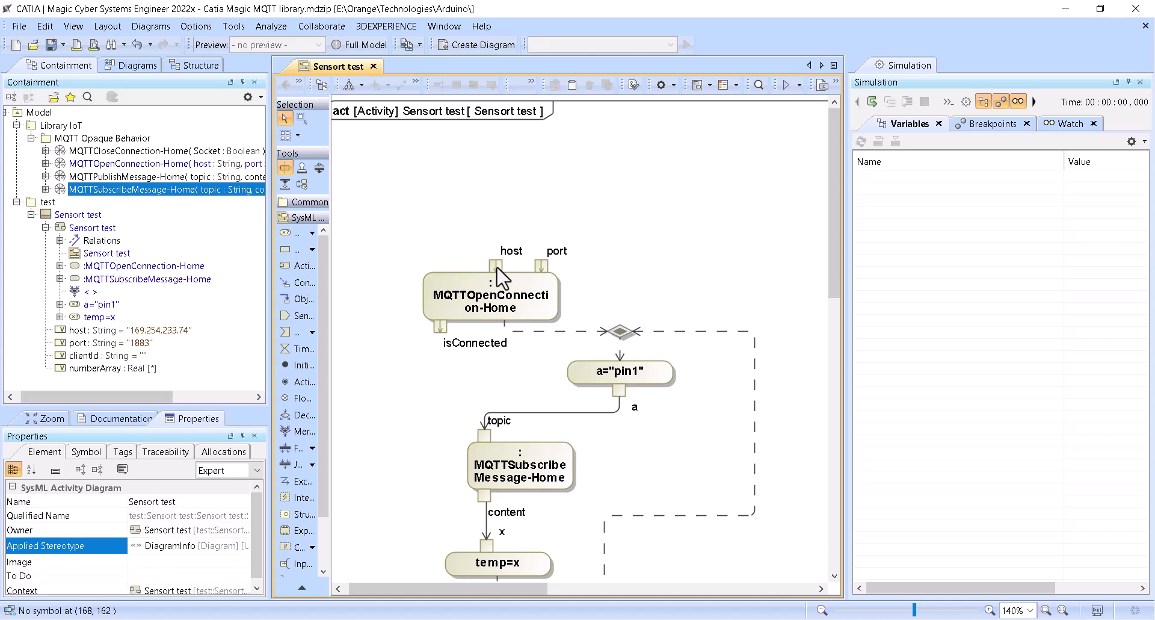
{"action": "key", "text": "Delete"}
{"action": "left_click", "coordinate": [541, 265]}
{"action": "key", "text": "Delete"}
Review the MQTTOpenConnection-Home behavior's specification from the tree, then close it.
{"action": "left_click", "coordinate": [514, 285]}
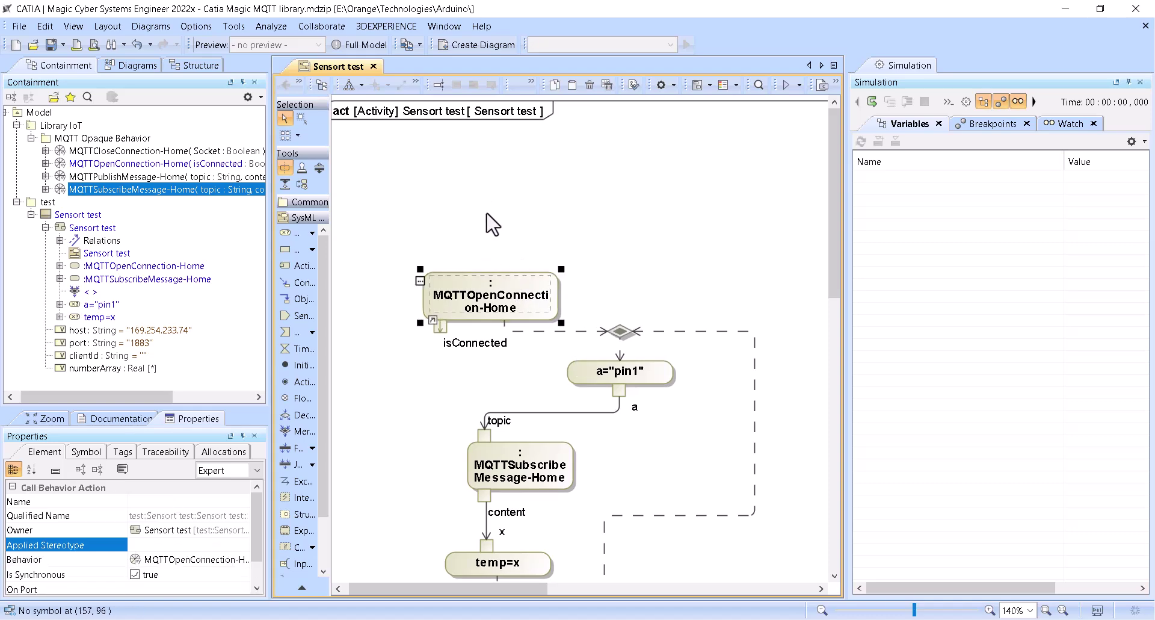
{"action": "left_click", "coordinate": [484, 262]}
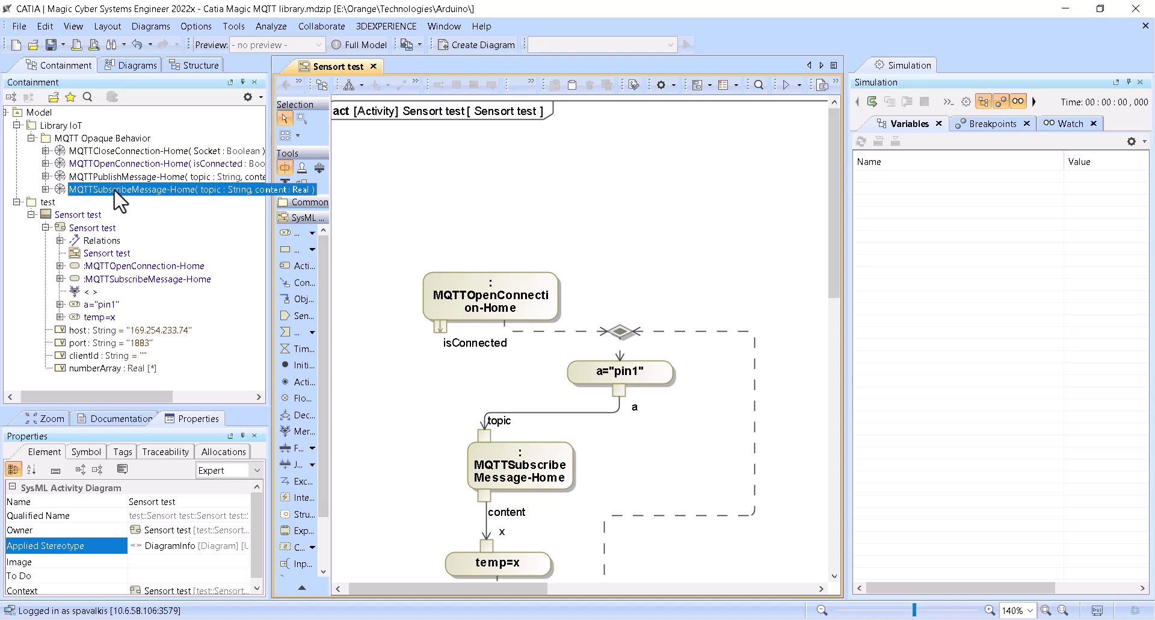
{"action": "double_click", "coordinate": [107, 160]}
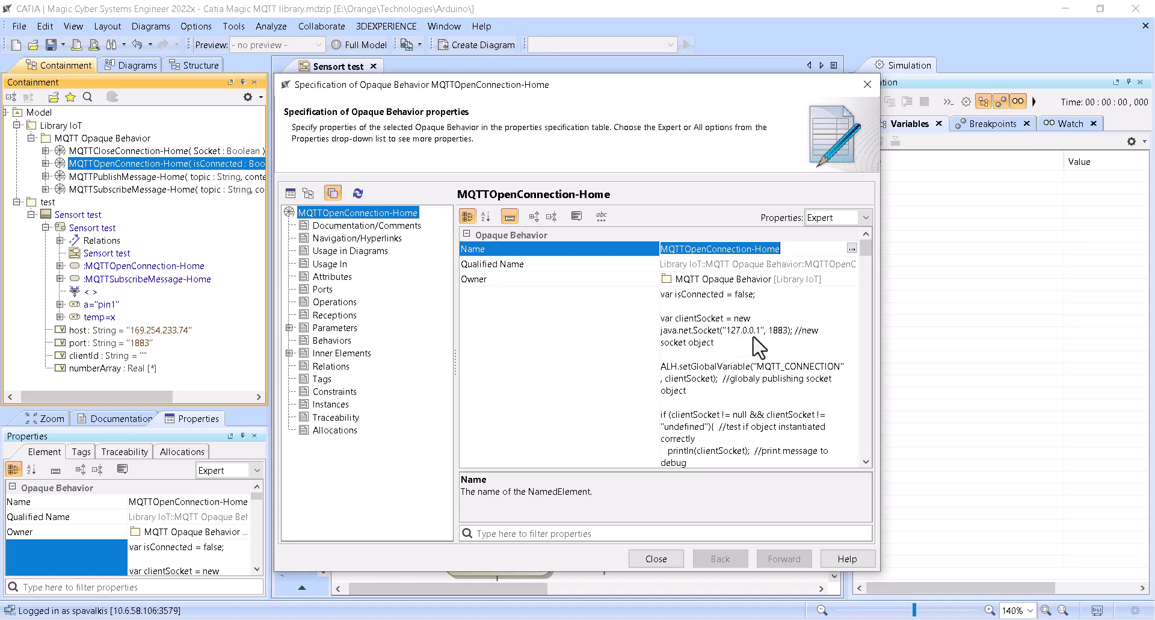
{"action": "left_click", "coordinate": [867, 85]}
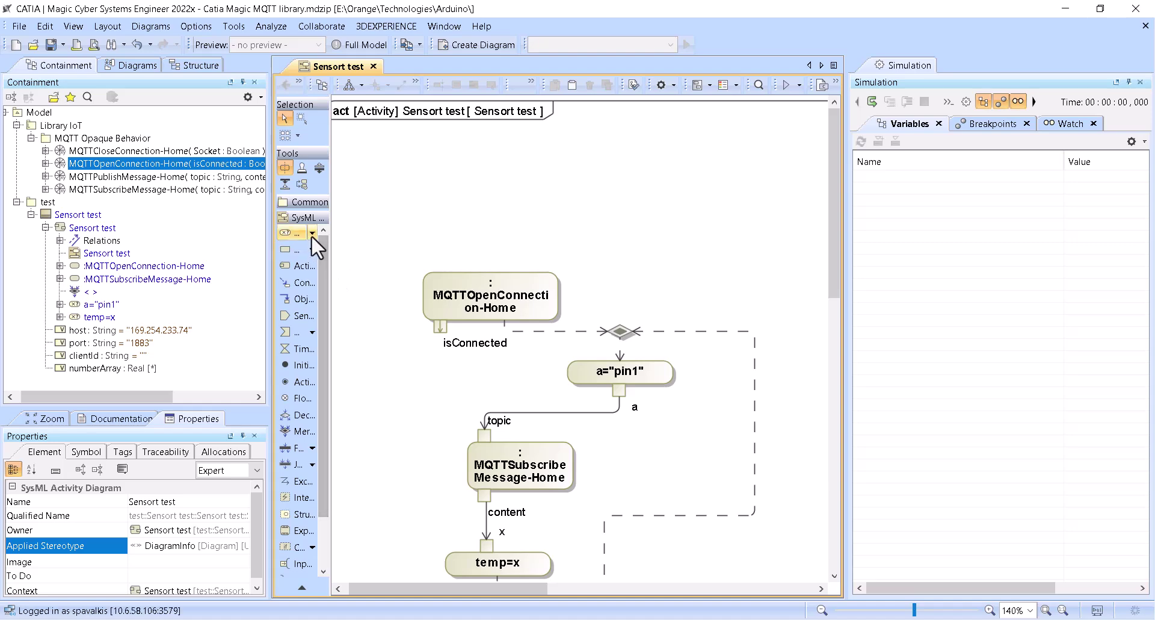
Place an initial node above MQTTOpenConnection-Home and connect it with a control flow.
{"action": "left_click", "coordinate": [295, 365]}
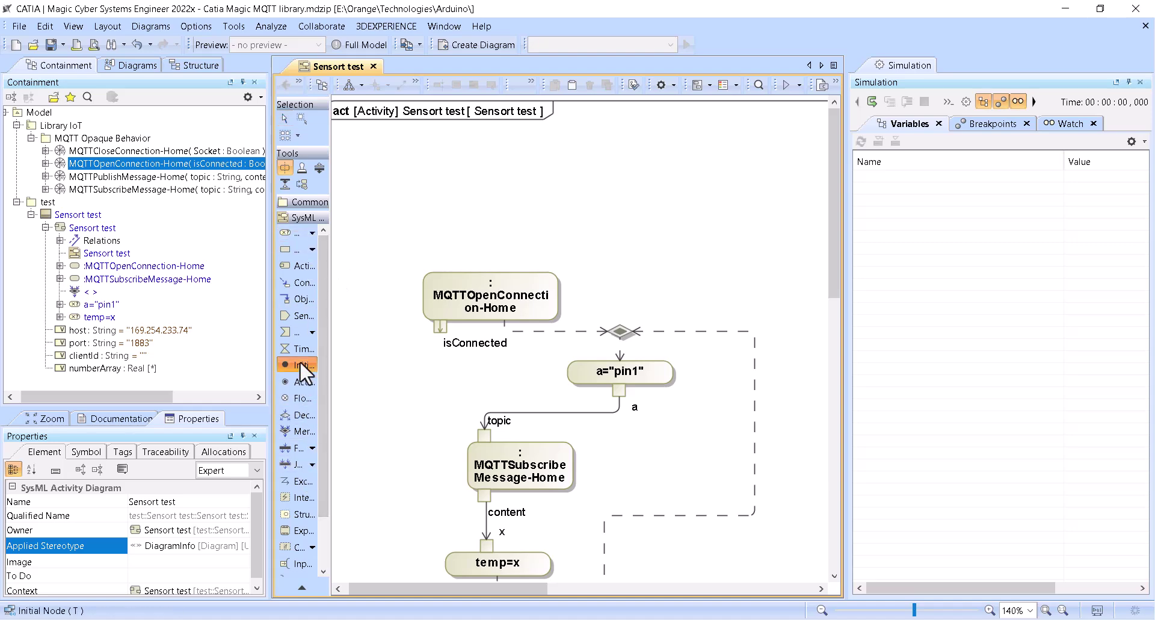
{"action": "left_click", "coordinate": [483, 205]}
{"action": "left_click_drag", "start_coordinate": [525, 208], "coordinate": [490, 295]}
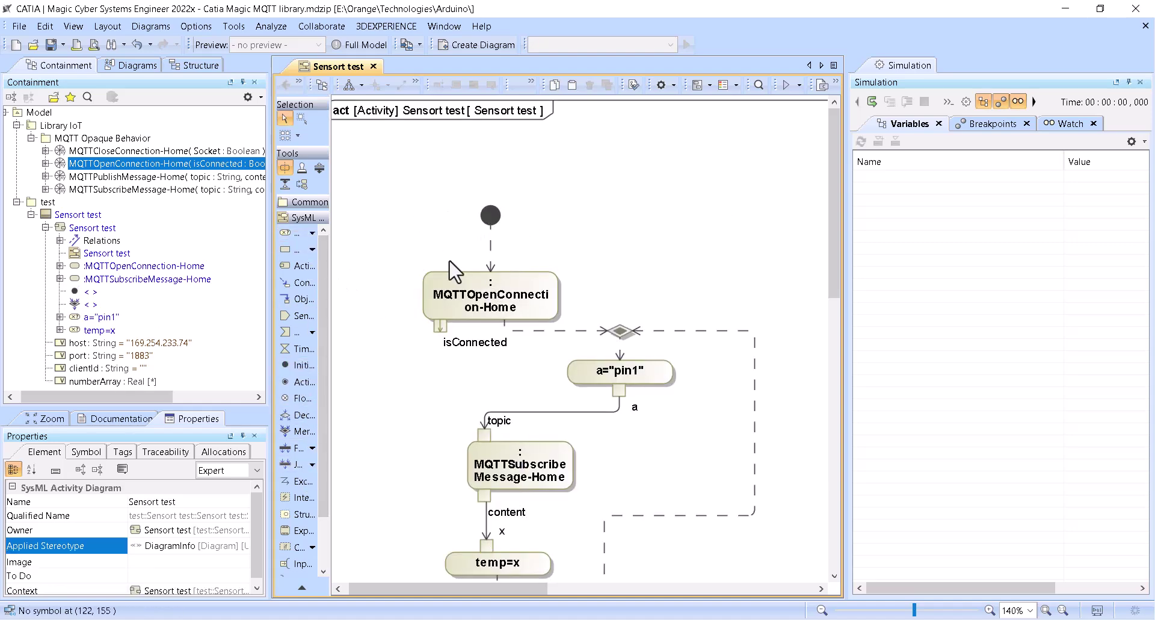
{"action": "scroll", "coordinate": [457, 289], "scroll_direction": "down", "scroll_amount": 3}
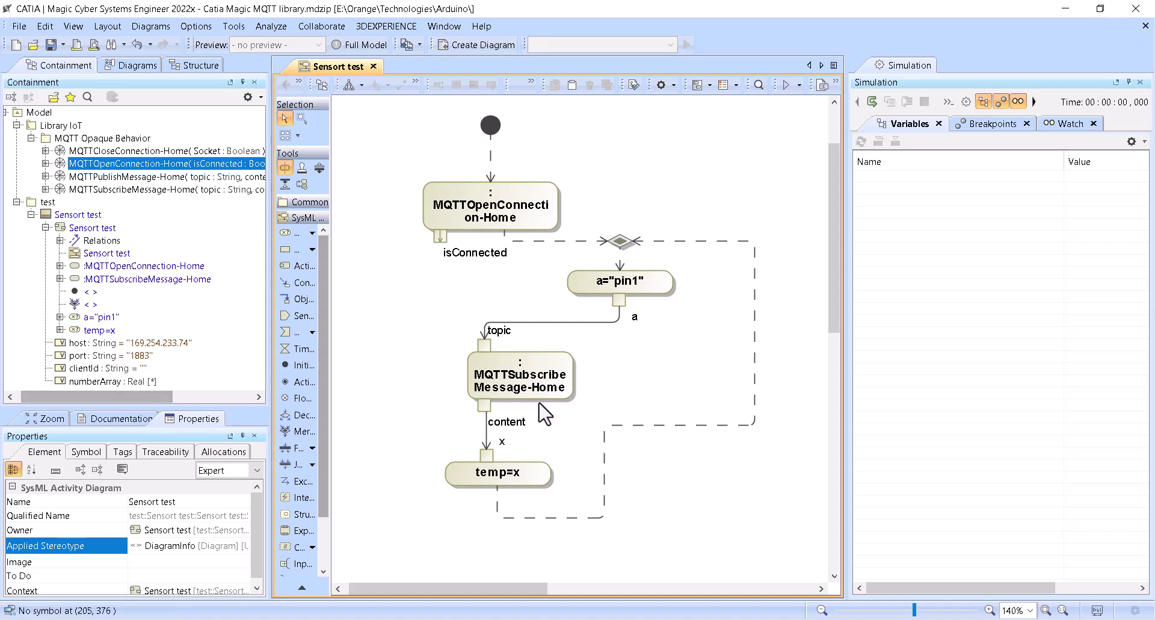
Create a value property on Sensort test by entering temp:real and accepting the Real type.
{"action": "right_click", "coordinate": [69, 214]}
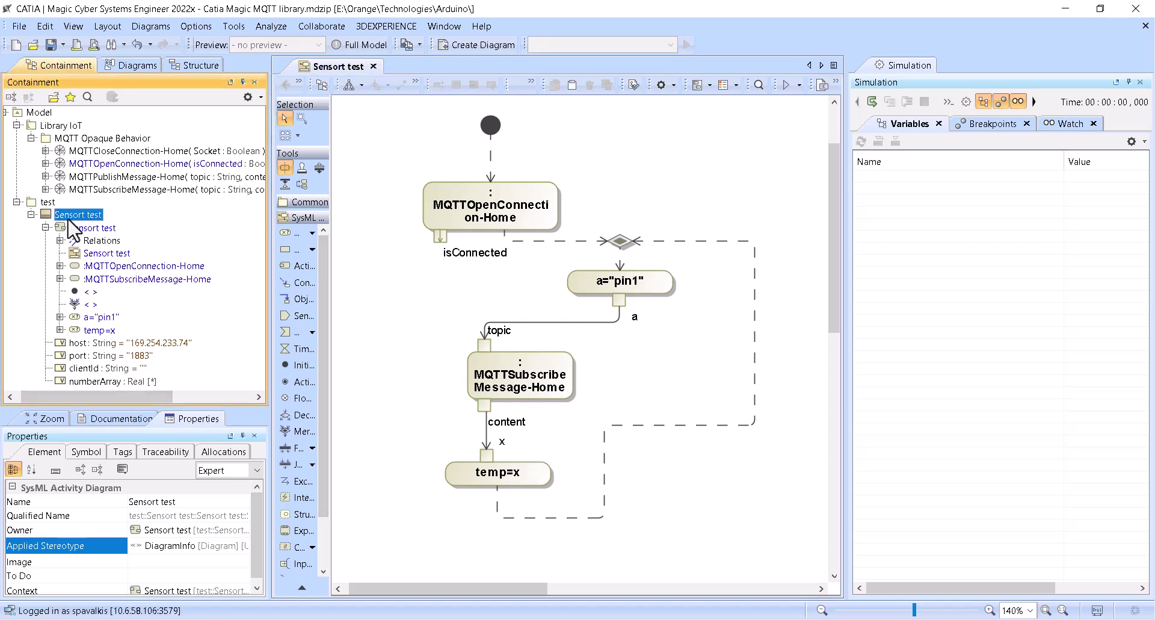
{"action": "left_click", "coordinate": [108, 212]}
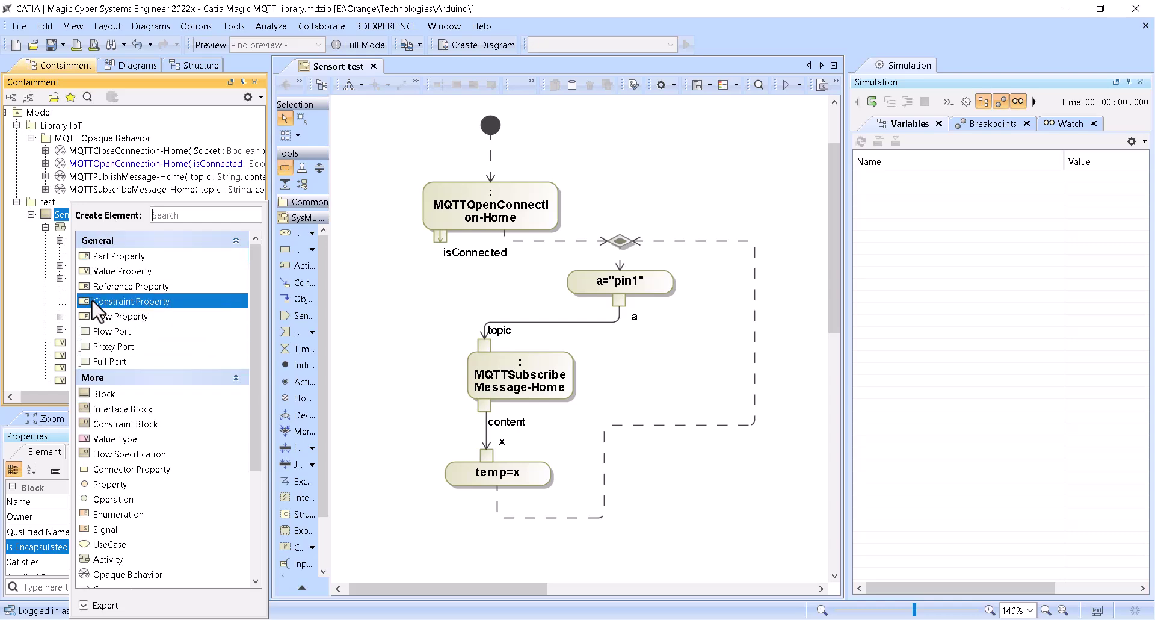
{"action": "left_click", "coordinate": [105, 272]}
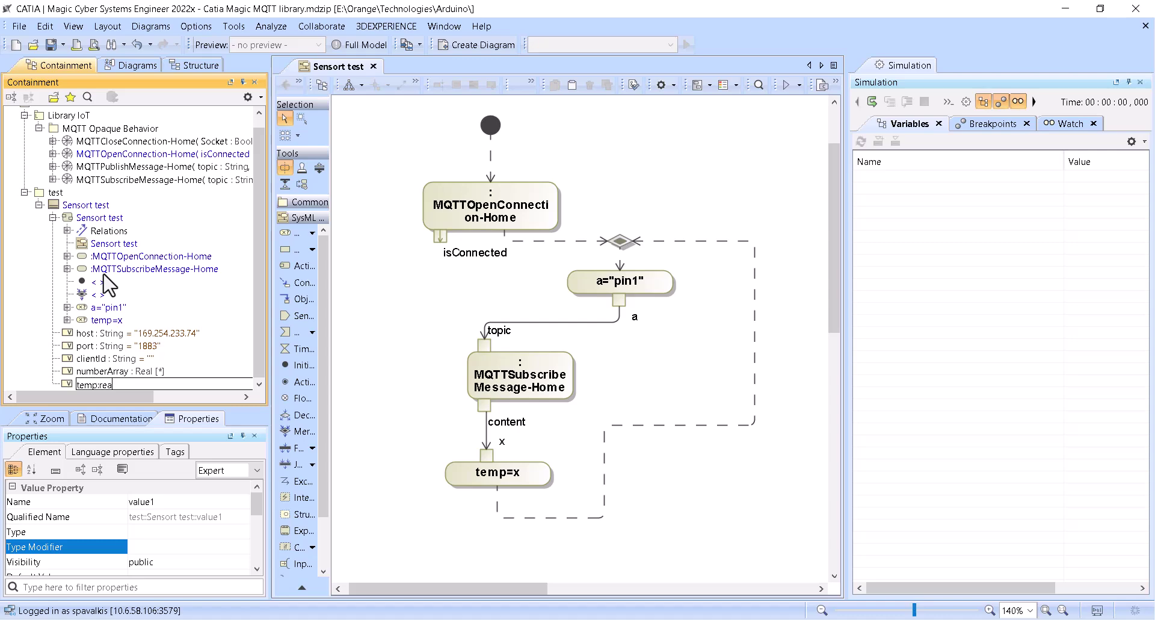
{"action": "type", "text": "temp:real"}
{"action": "key", "text": "ctrl+space"}
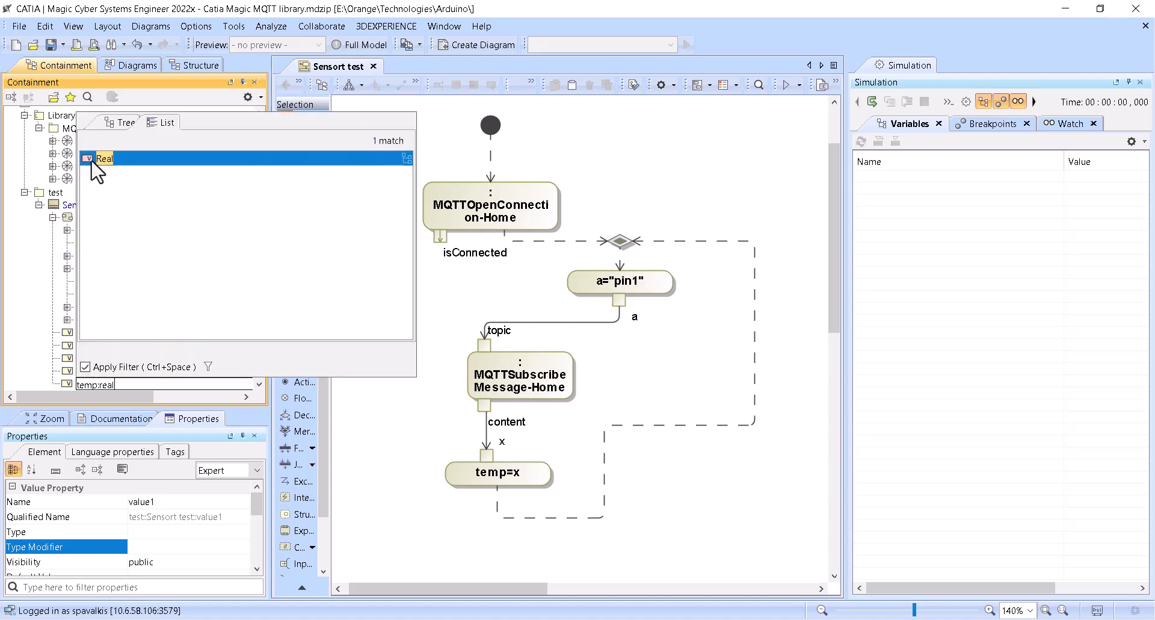
{"action": "key", "text": "Return"}
{"action": "key", "text": "Return"}
{"action": "left_click", "coordinate": [627, 147]}
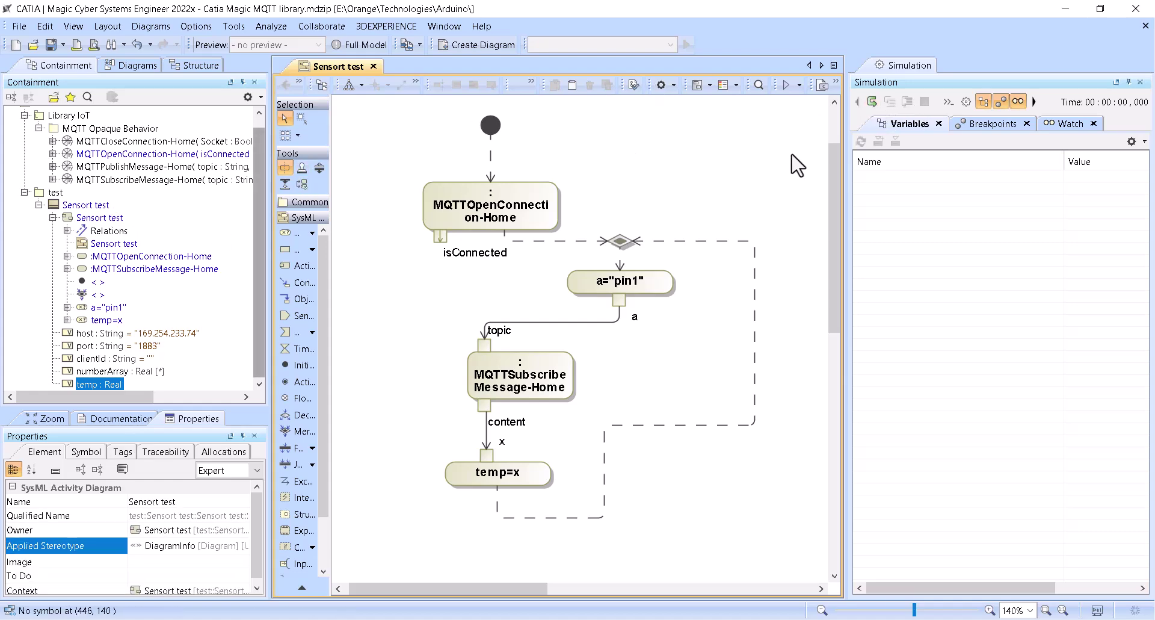
Briefly run and stop the simulation, then view and close the Sensort test block specification.
{"action": "left_click", "coordinate": [873, 102]}
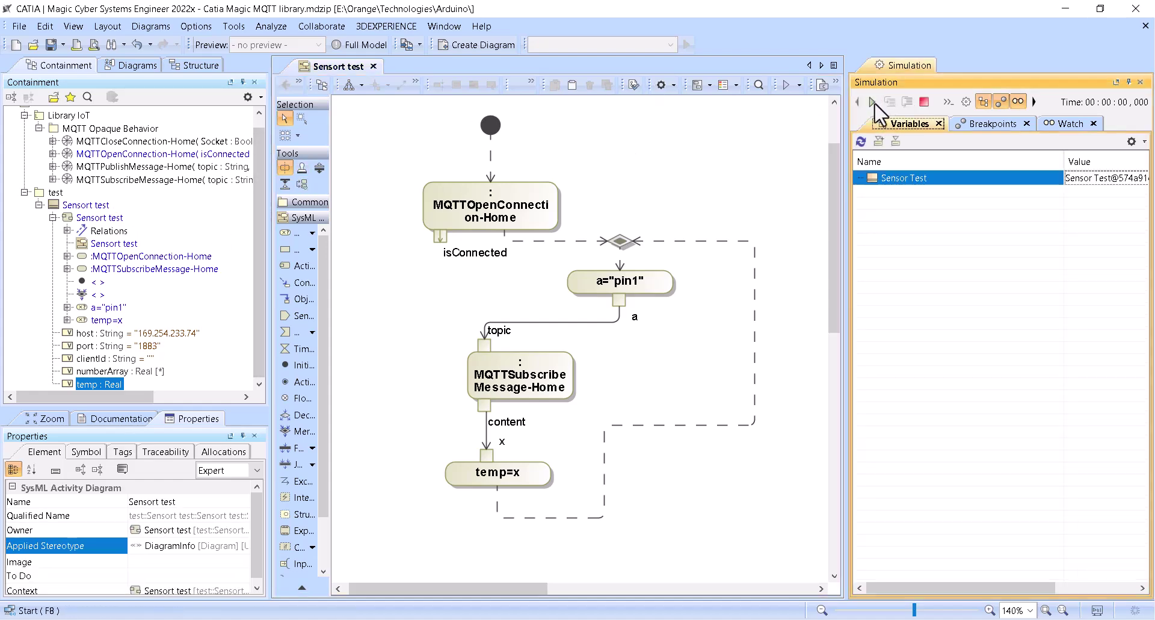
{"action": "left_click", "coordinate": [873, 101]}
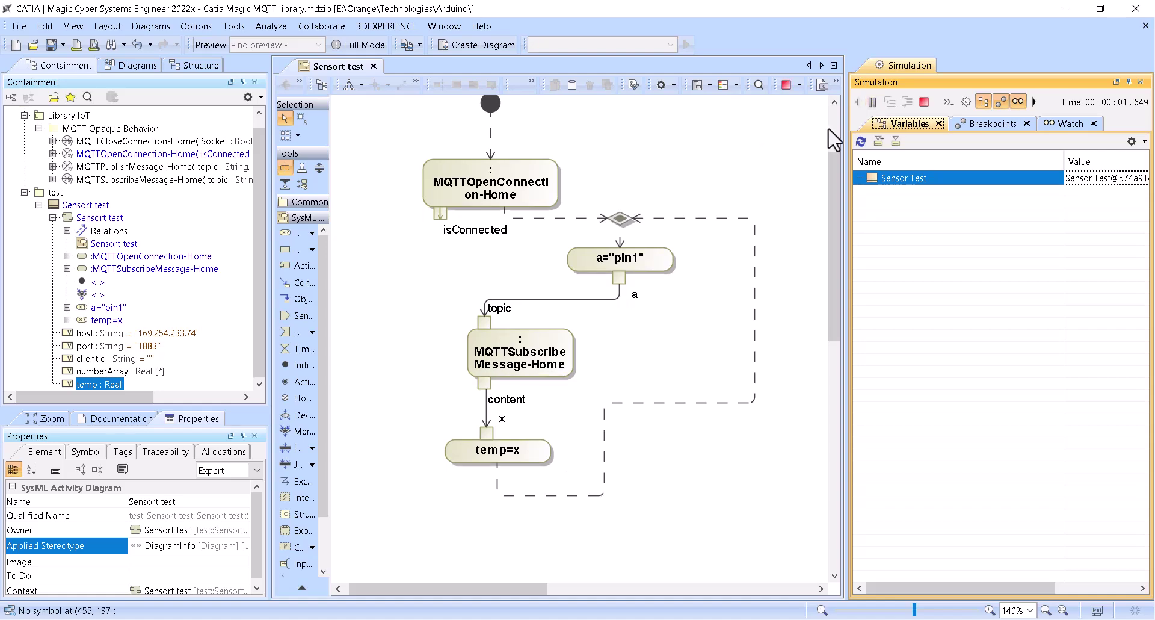
{"action": "left_click", "coordinate": [924, 102]}
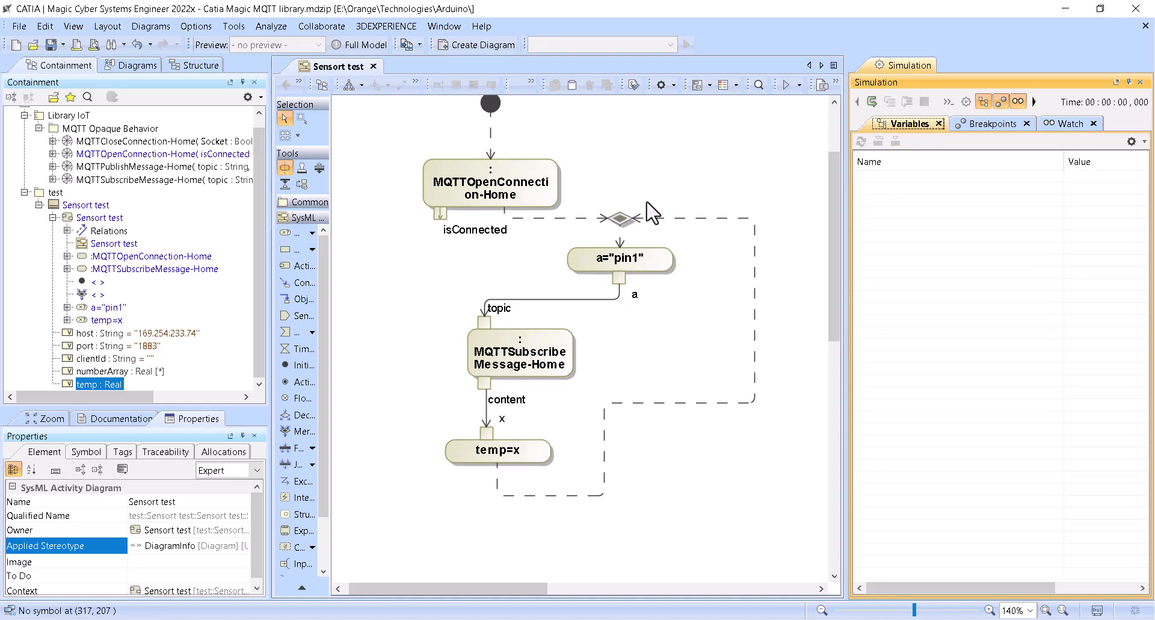
{"action": "right_click", "coordinate": [77, 208]}
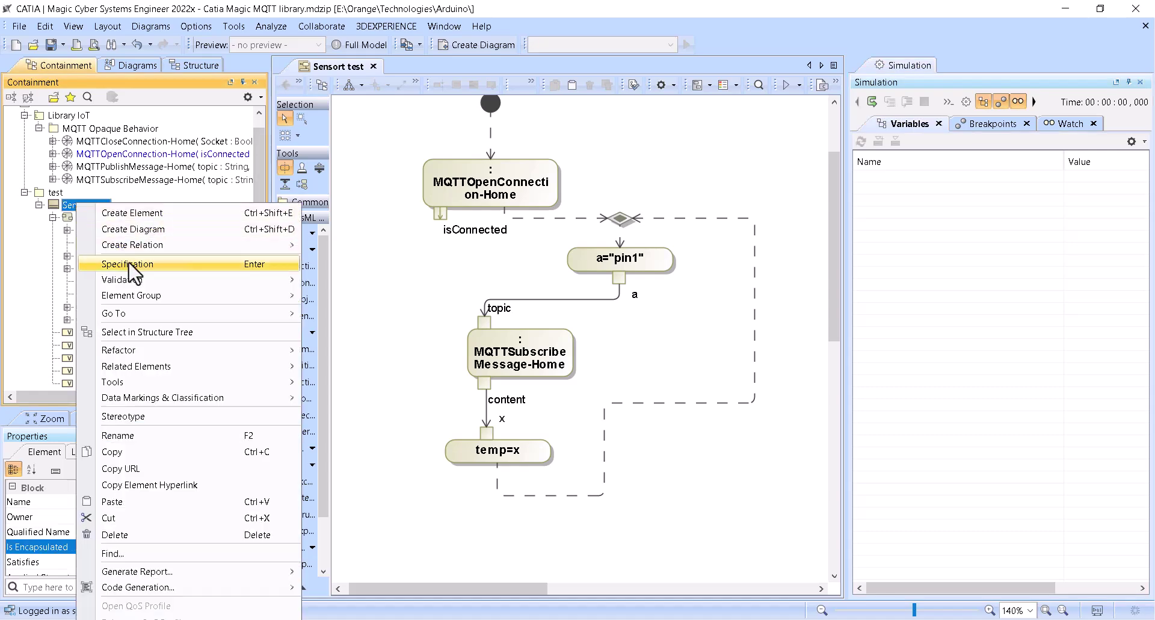
{"action": "left_click", "coordinate": [151, 258]}
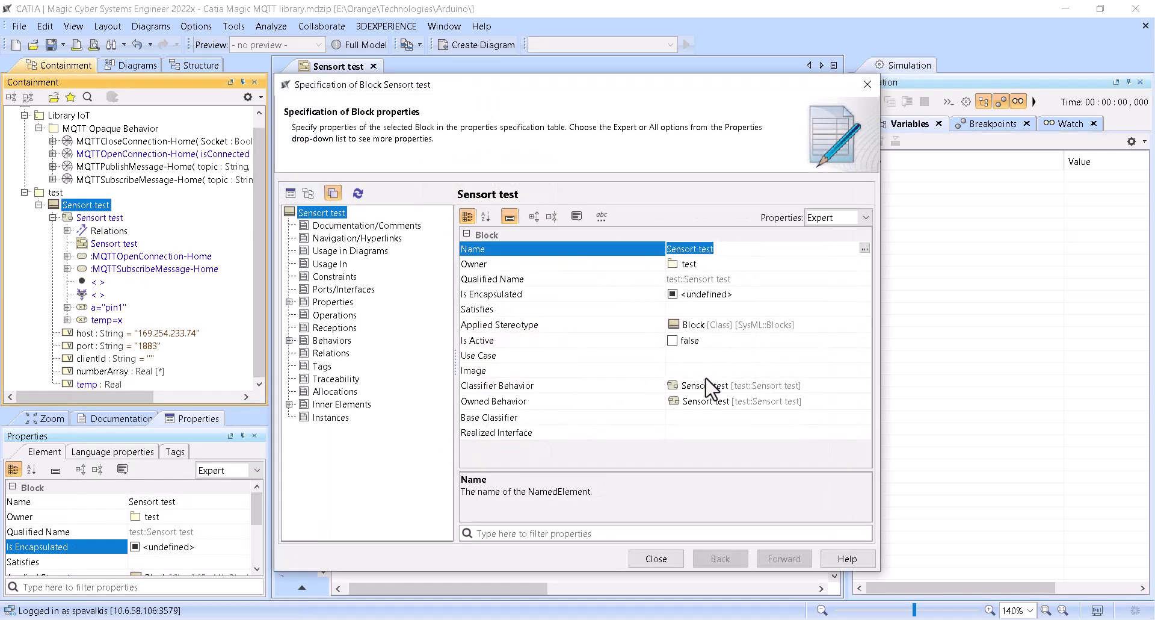
{"action": "left_click", "coordinate": [868, 84]}
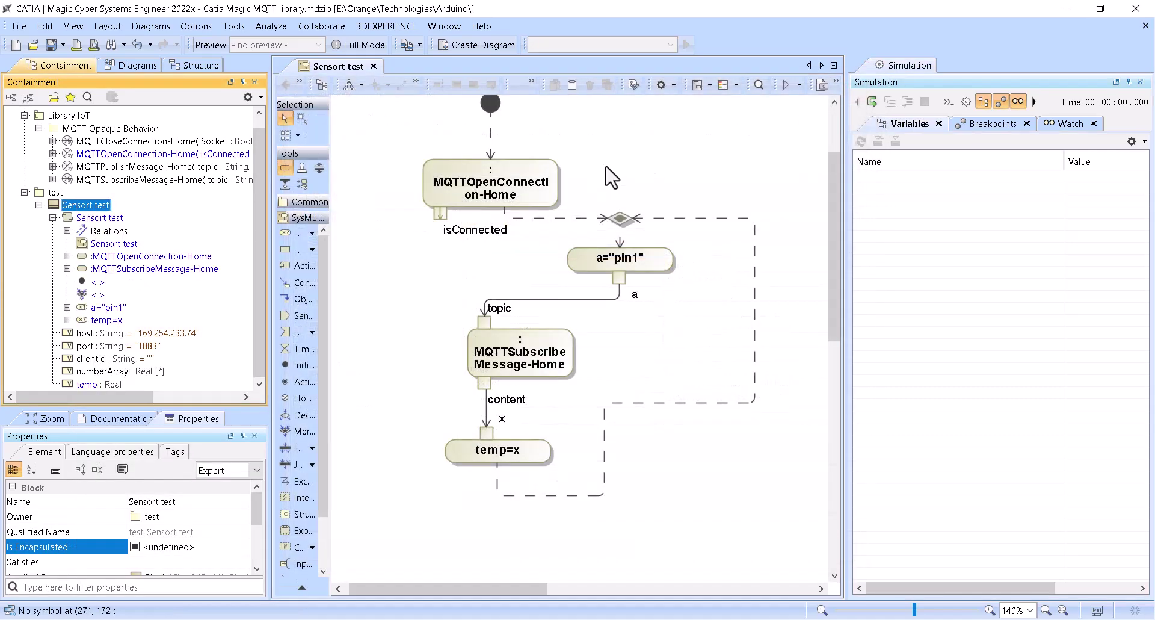
Run the Sensort test block simulation and widen the simulation variables pane.
{"action": "scroll", "coordinate": [612, 177], "scroll_direction": "down", "scroll_amount": 2, "text": "ctrl"}
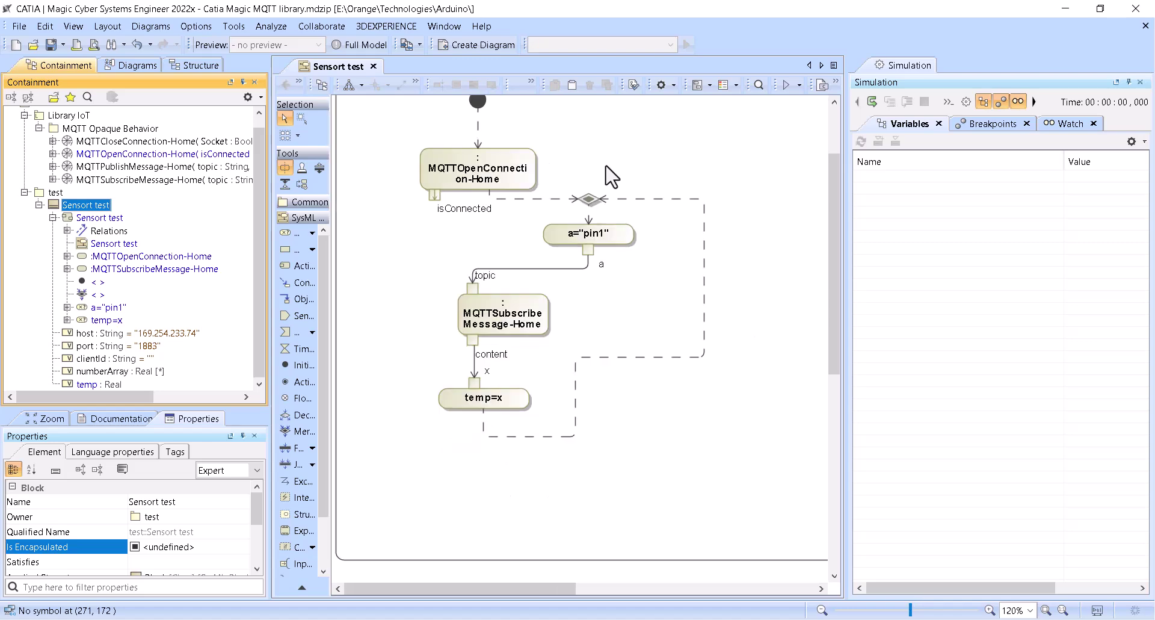
{"action": "right_click", "coordinate": [101, 205]}
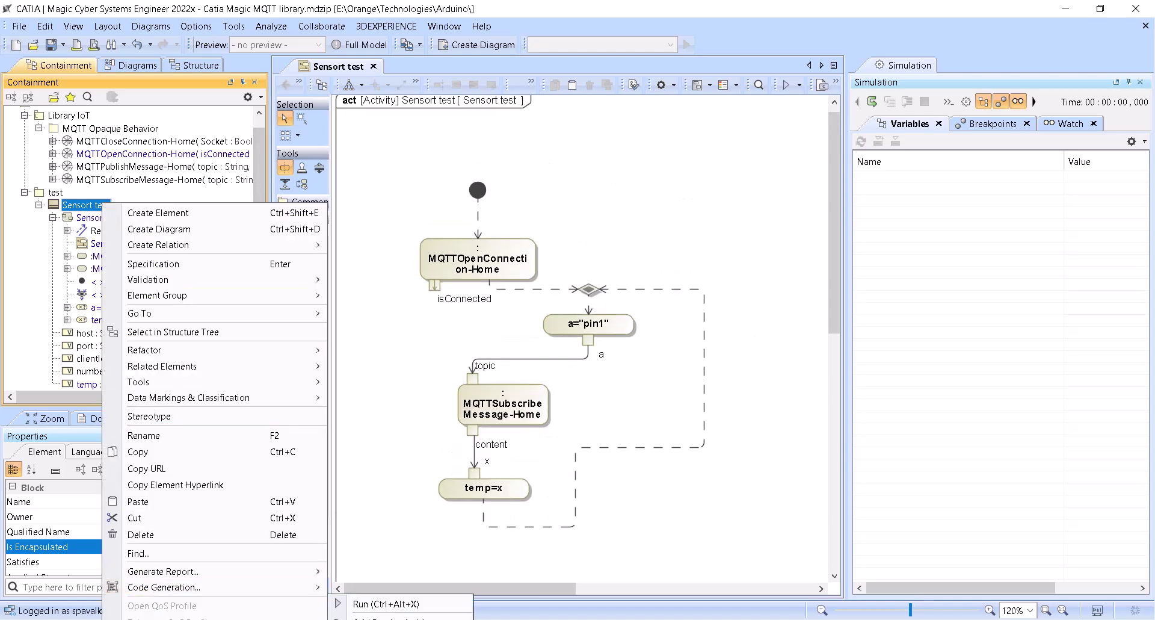
{"action": "left_click", "coordinate": [382, 604]}
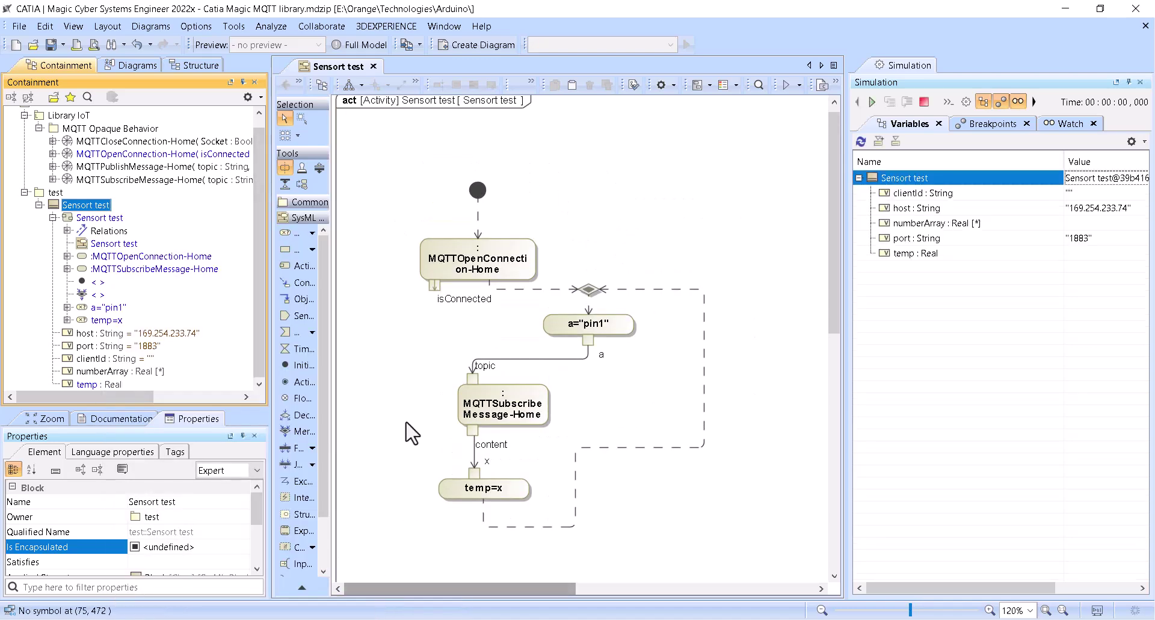
{"action": "left_click", "coordinate": [872, 102]}
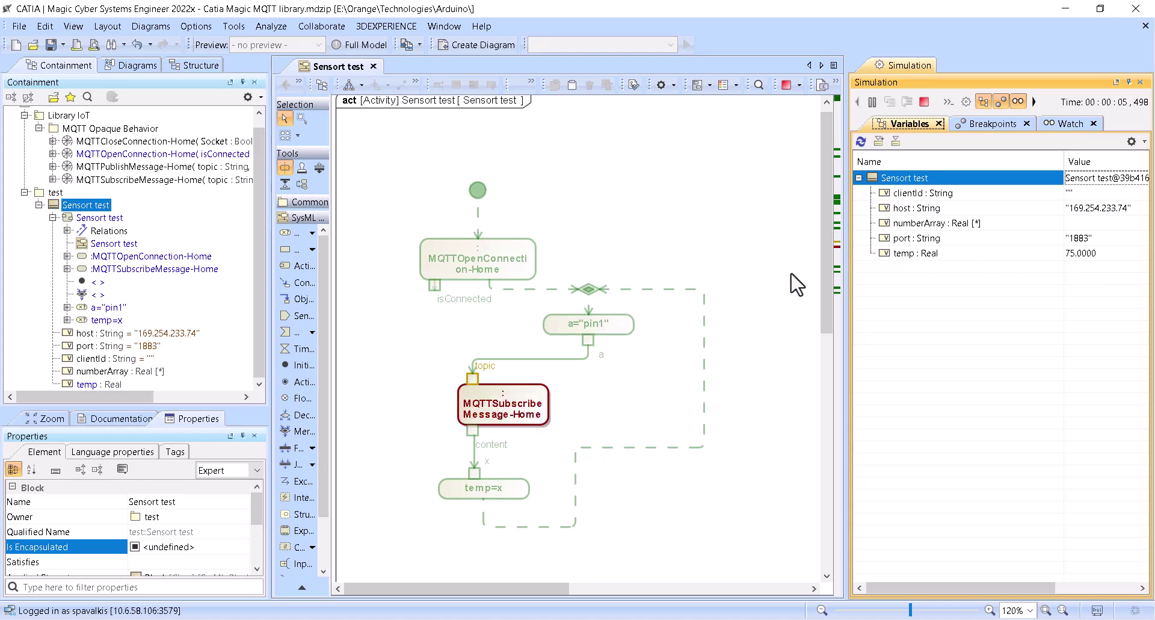
{"action": "left_click_drag", "start_coordinate": [846, 284], "coordinate": [723, 292]}
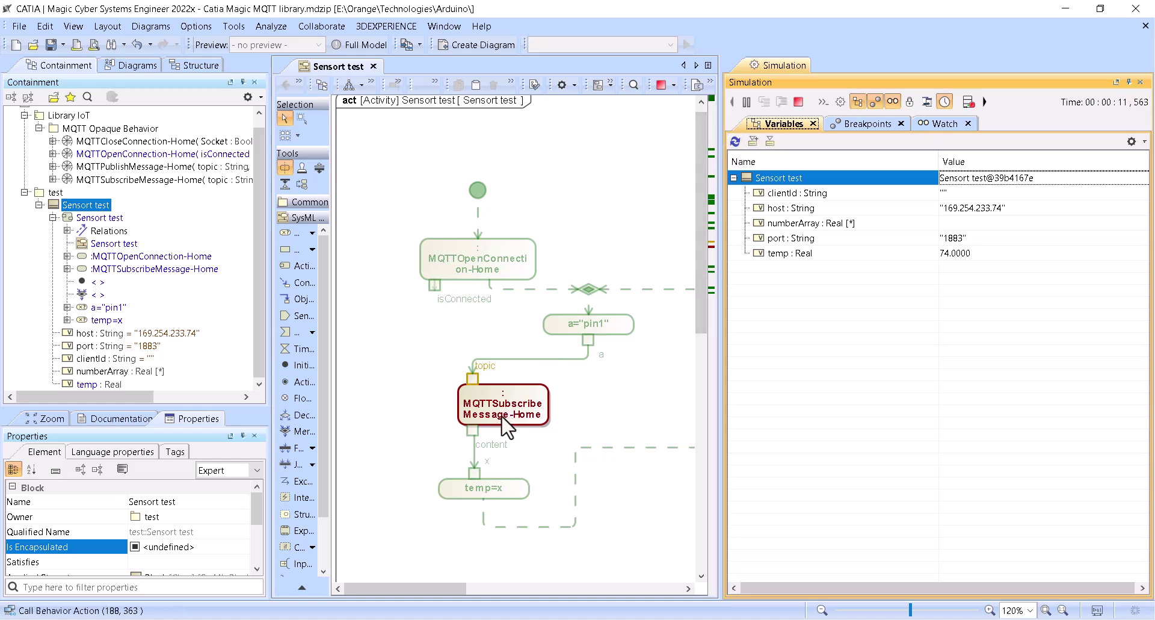
Clear Node-RED's old debug messages and return to the running Cameo simulation.
{"action": "left_click", "coordinate": [466, 616]}
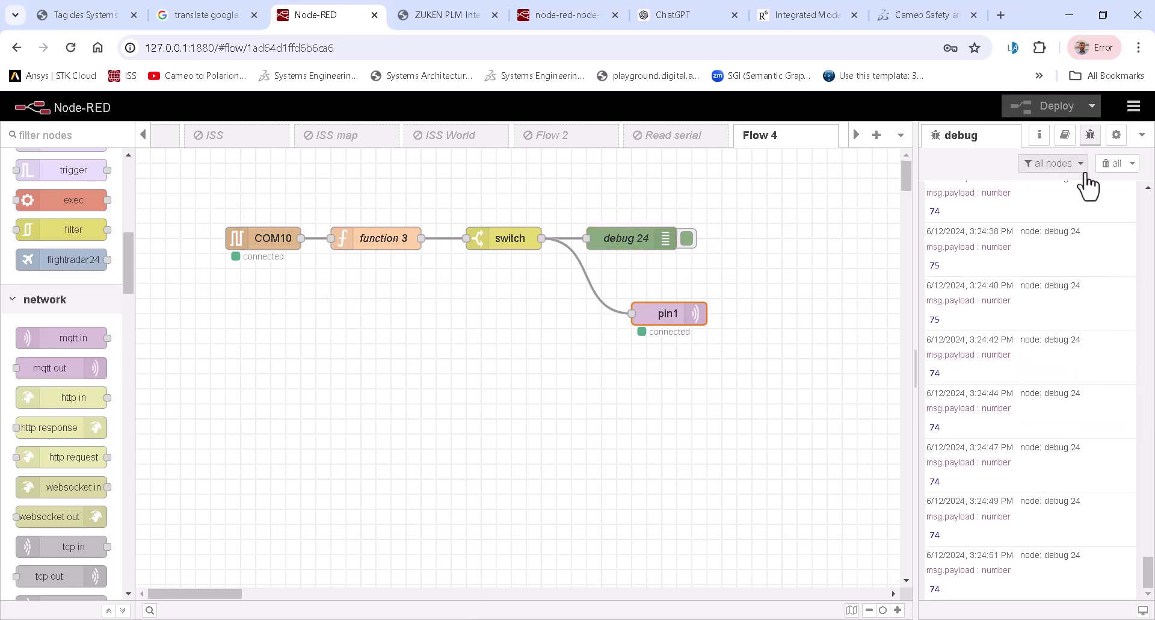
{"action": "left_click", "coordinate": [1105, 170]}
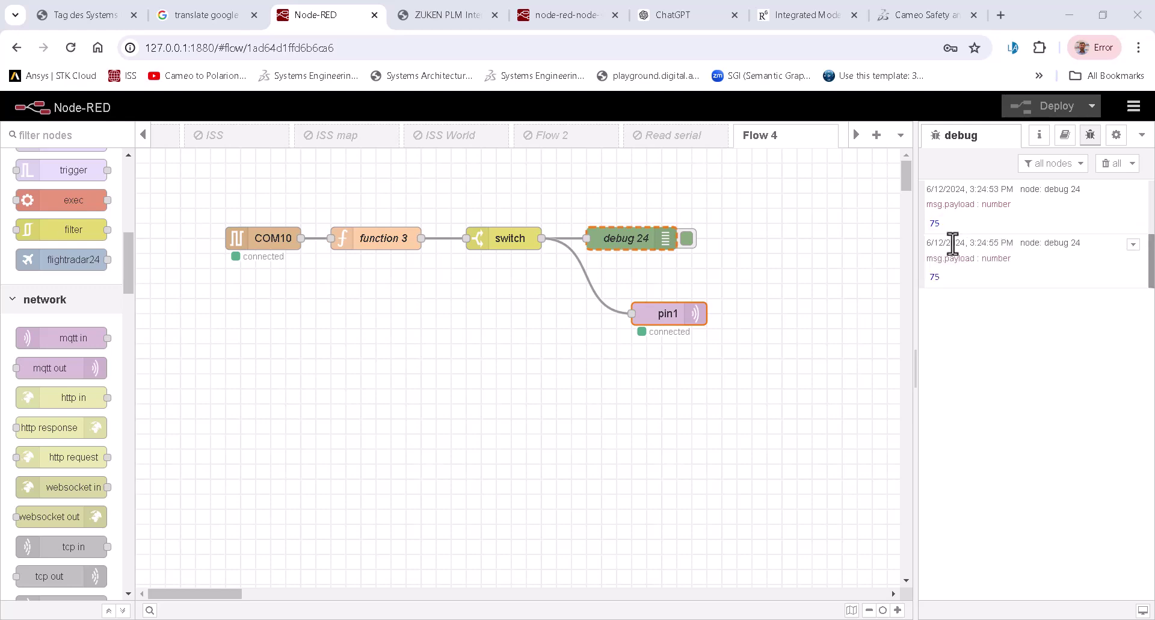
{"action": "key", "text": "alt+Tab"}
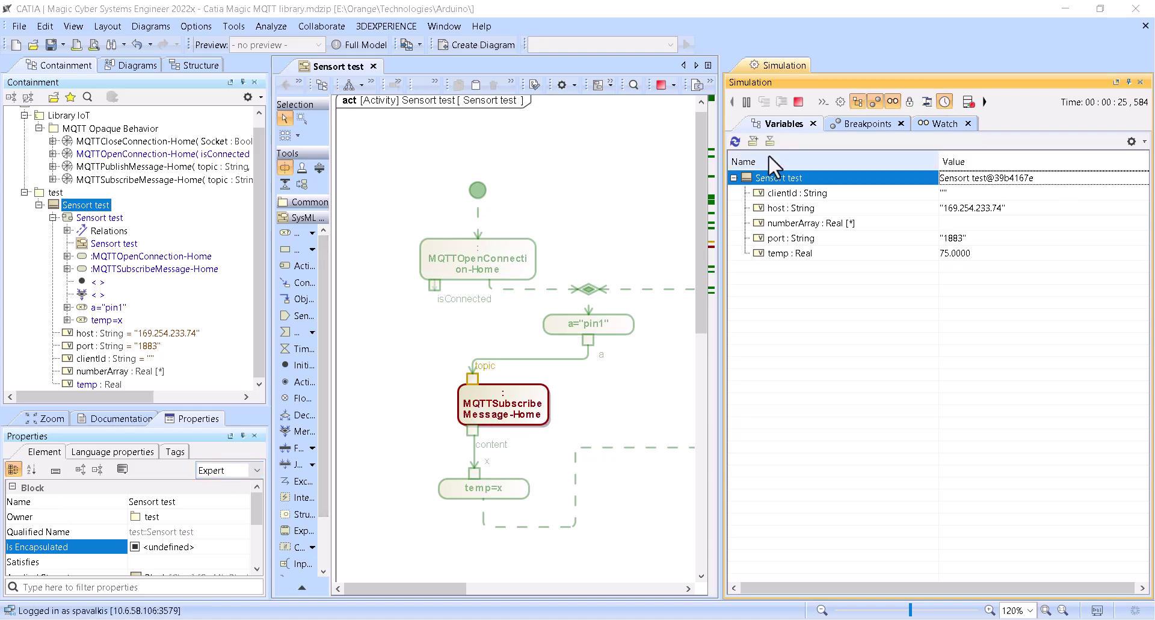
Drag the splitter left, then right to rebalance the diagram and Simulation pane.
{"action": "left_click_drag", "start_coordinate": [720, 182], "coordinate": [604, 181]}
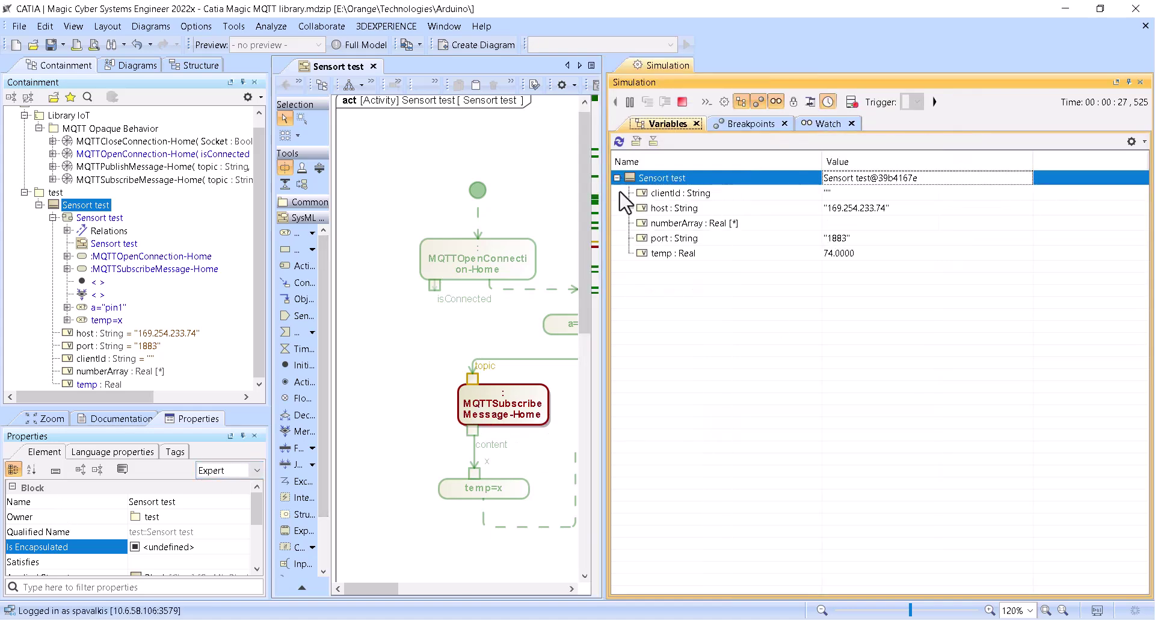
{"action": "left_click_drag", "start_coordinate": [602, 238], "coordinate": [793, 238]}
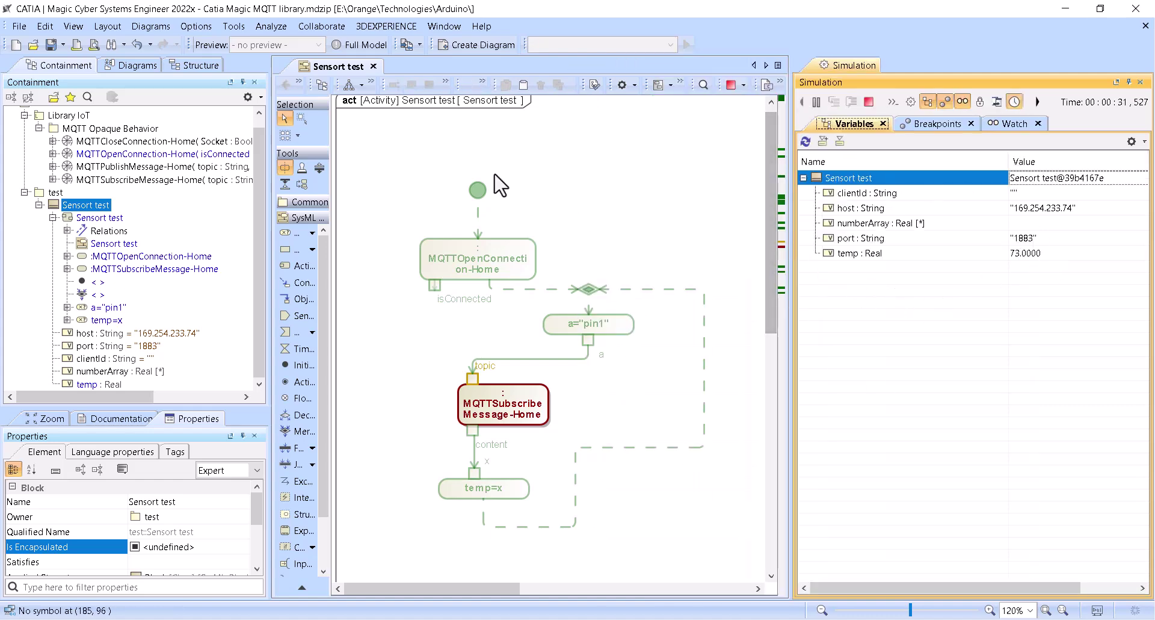
Create a Simulation Configuration Diagram named temp under the top-level Model package.
{"action": "scroll", "coordinate": [190, 144], "scroll_direction": "up", "scroll_amount": 1}
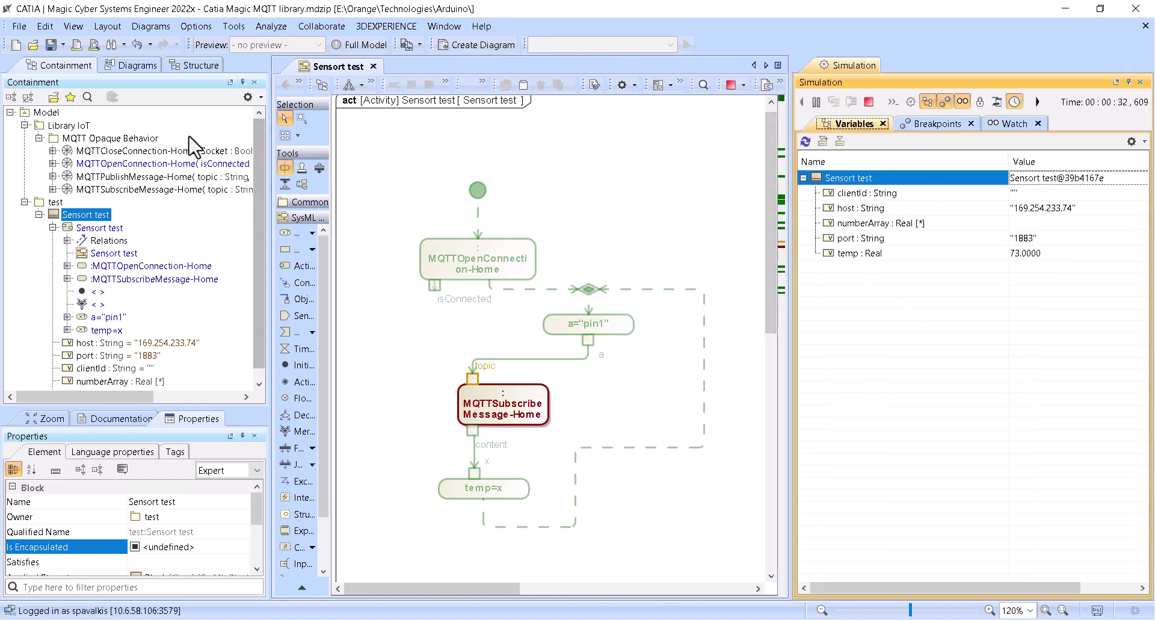
{"action": "left_click", "coordinate": [54, 112]}
{"action": "left_click", "coordinate": [481, 46]}
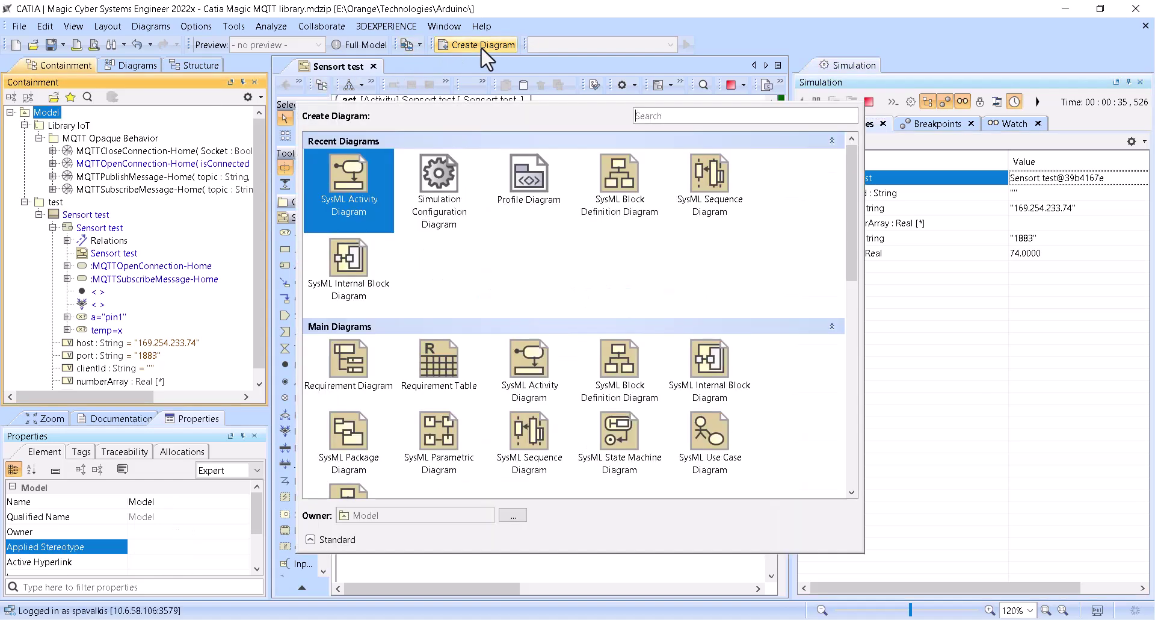
{"action": "double_click", "coordinate": [444, 245]}
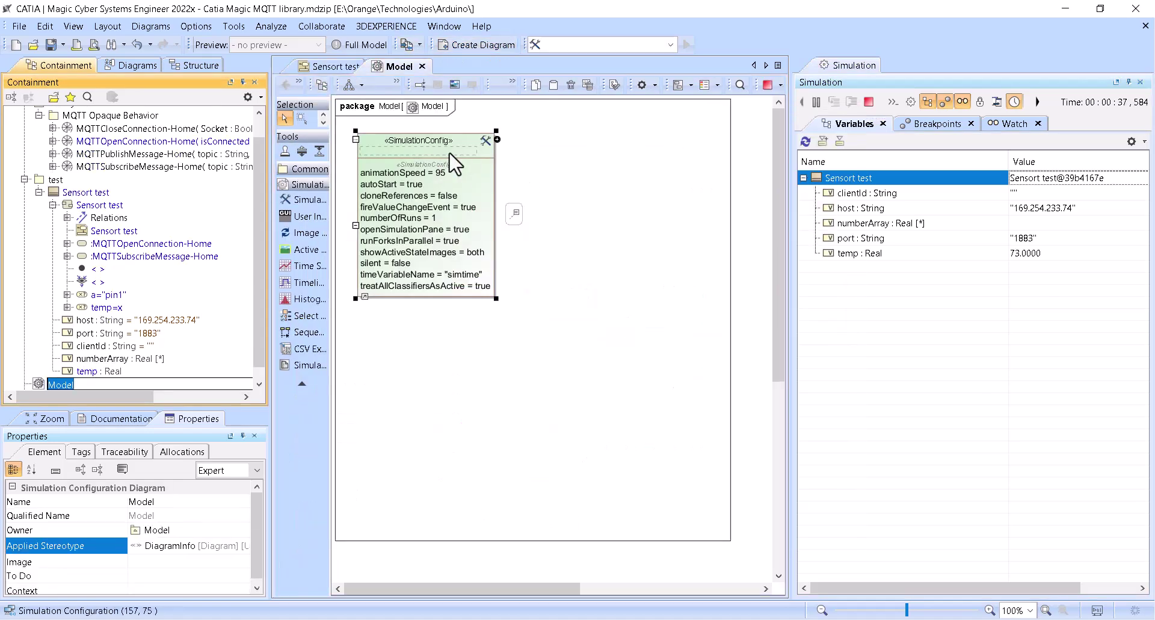
{"action": "type", "text": "temp"}
{"action": "key", "text": "Return"}
Name the configuration 'read temp from serial' and make Sensort test its execution target.
{"action": "left_click", "coordinate": [451, 165]}
{"action": "type", "text": "re"}
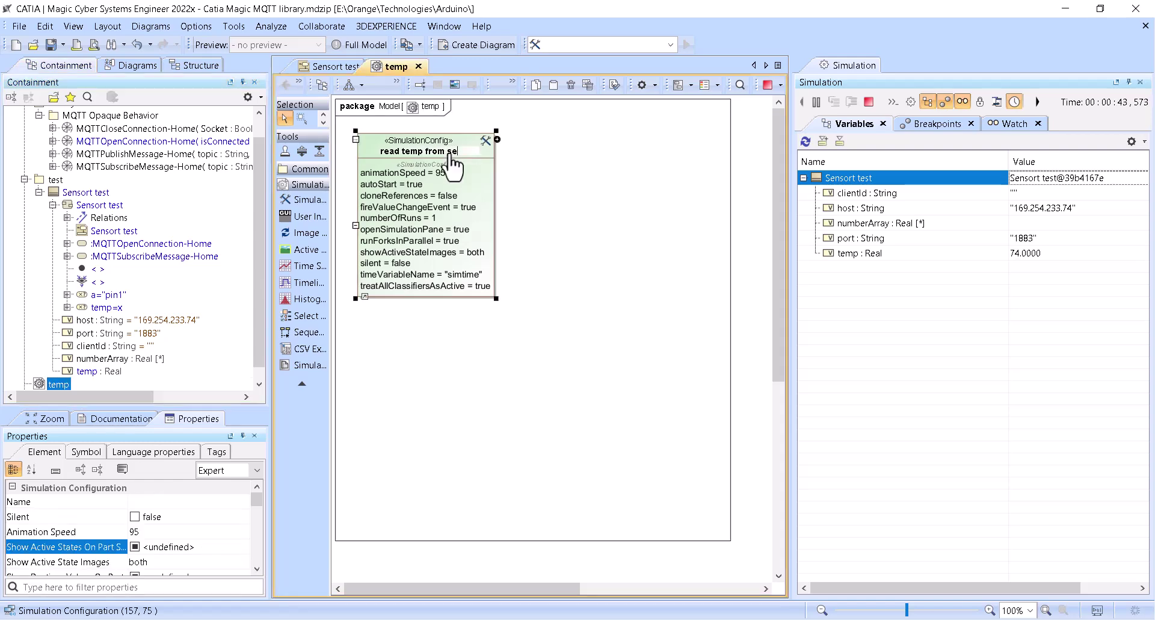
{"action": "left_click", "coordinate": [500, 183]}
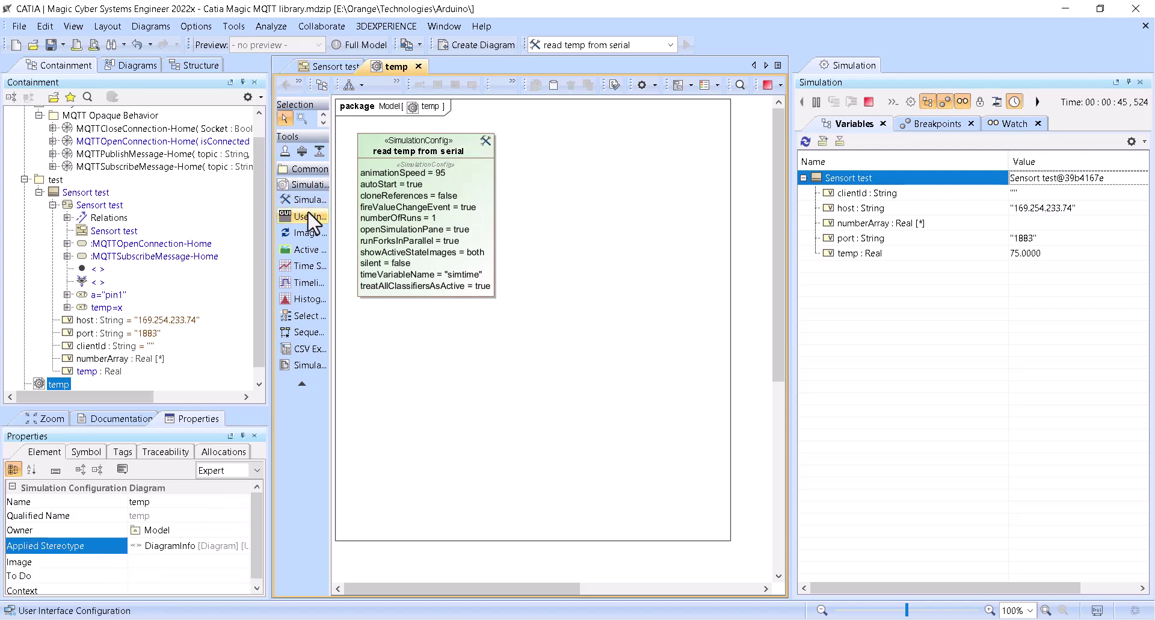
{"action": "left_click_drag", "start_coordinate": [86, 192], "coordinate": [421, 147]}
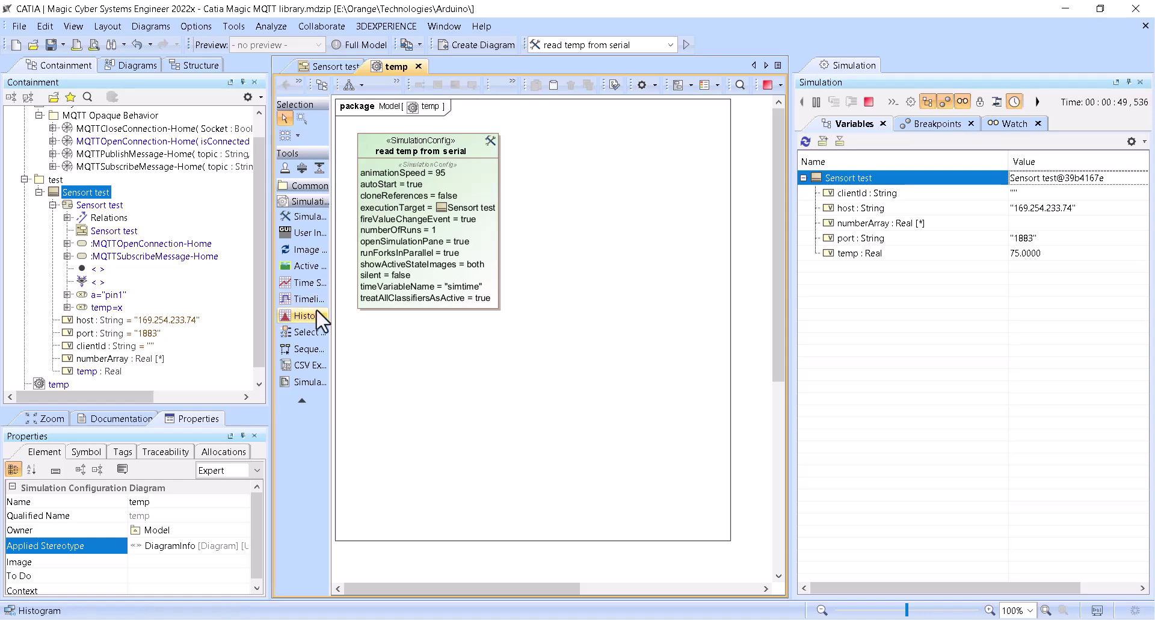
Add a time series chart named temp to the diagram representing Sensort test.
{"action": "left_click", "coordinate": [313, 283]}
{"action": "left_click", "coordinate": [523, 138]}
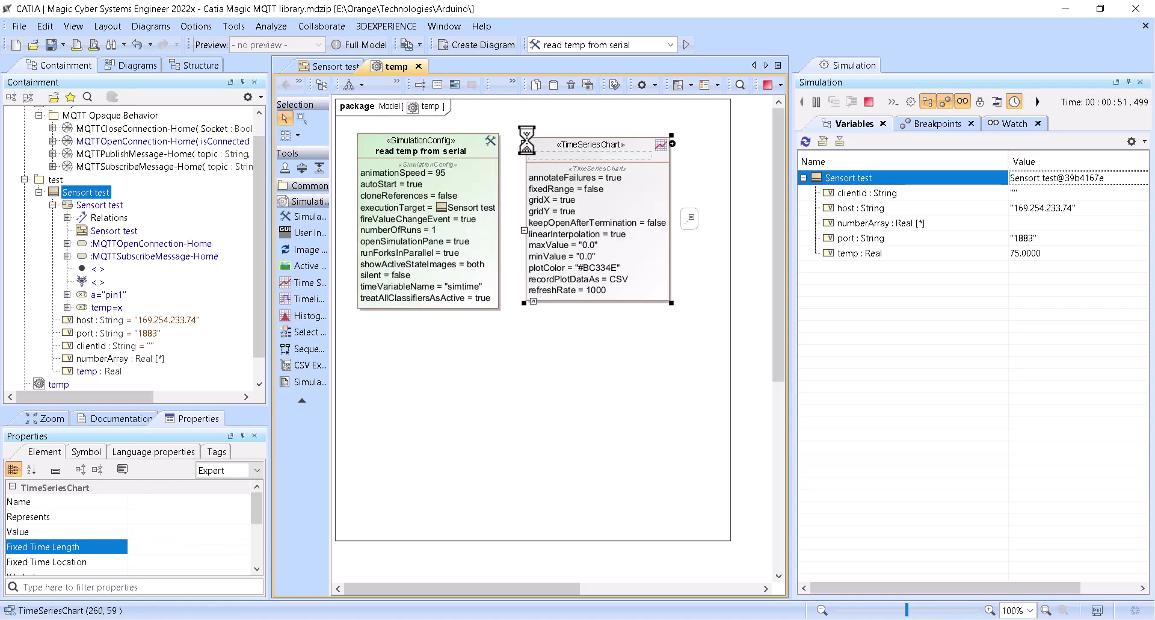
{"action": "key", "text": "Return"}
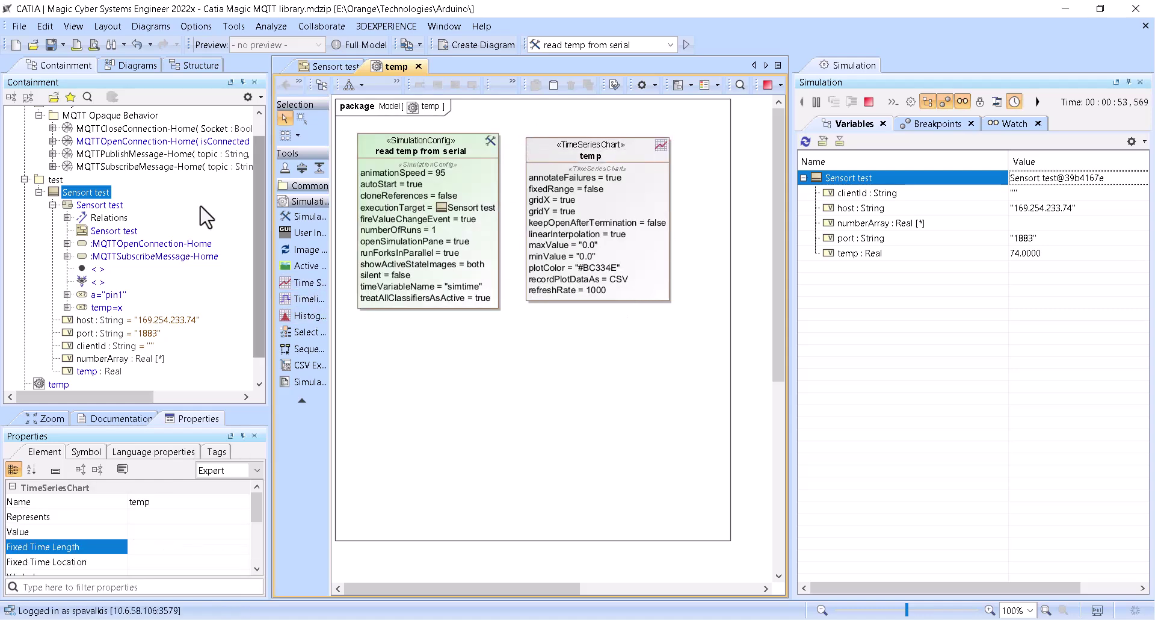
{"action": "left_click_drag", "start_coordinate": [86, 192], "coordinate": [565, 150]}
In the temp chart's specification, set the plotted Value to temp and edit the refresh rate.
{"action": "double_click", "coordinate": [547, 150]}
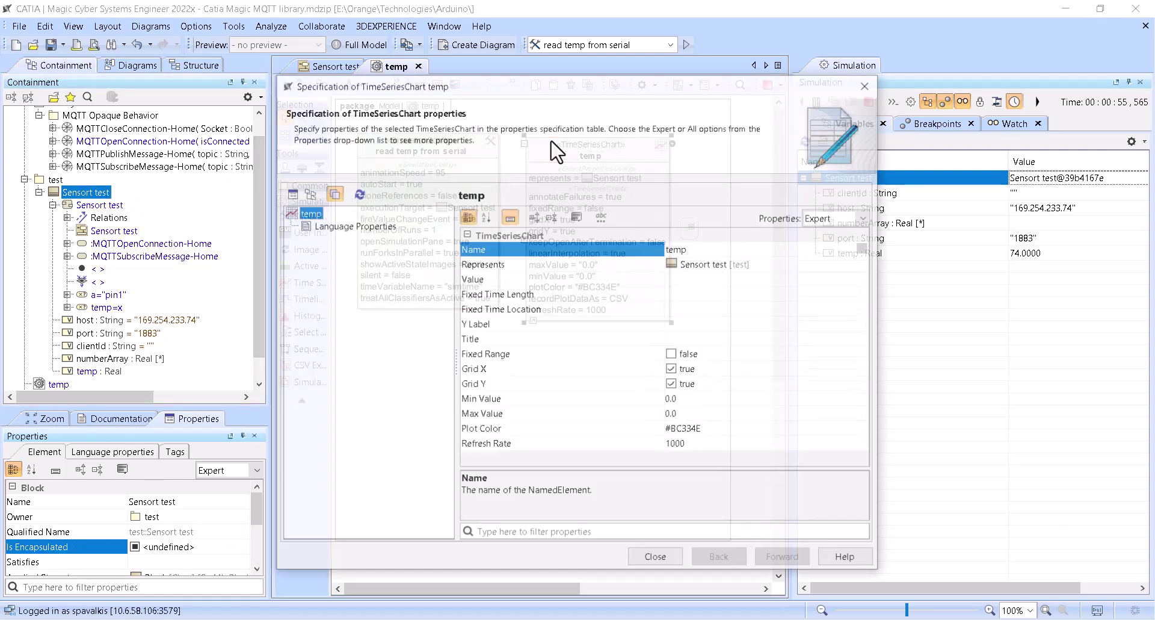
{"action": "left_click", "coordinate": [761, 280]}
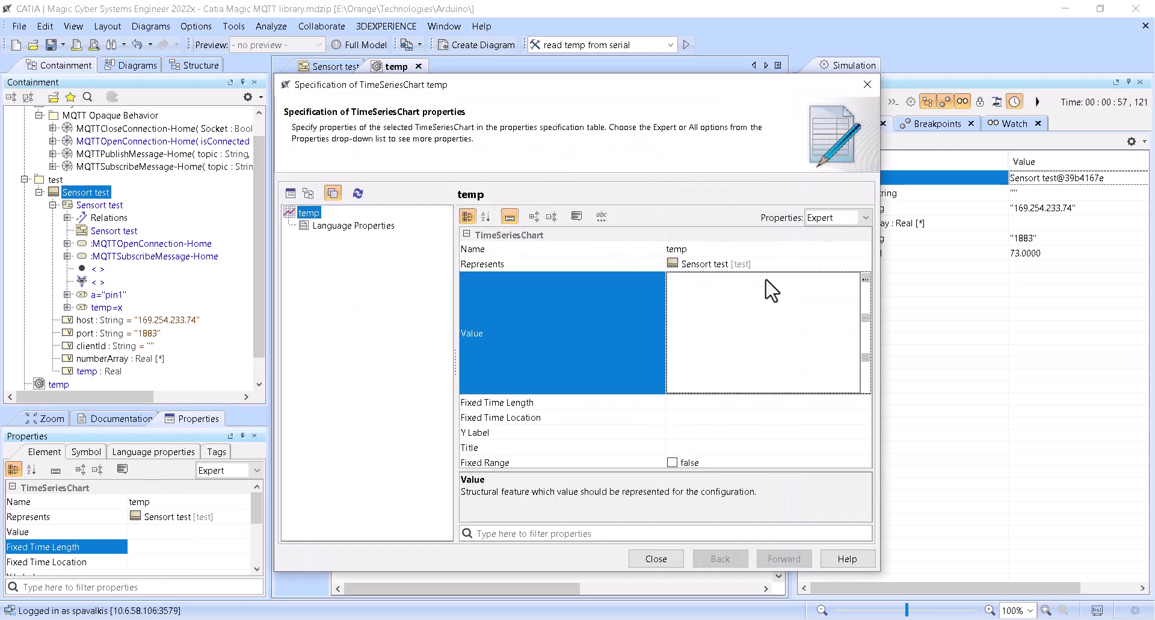
{"action": "left_click", "coordinate": [865, 278]}
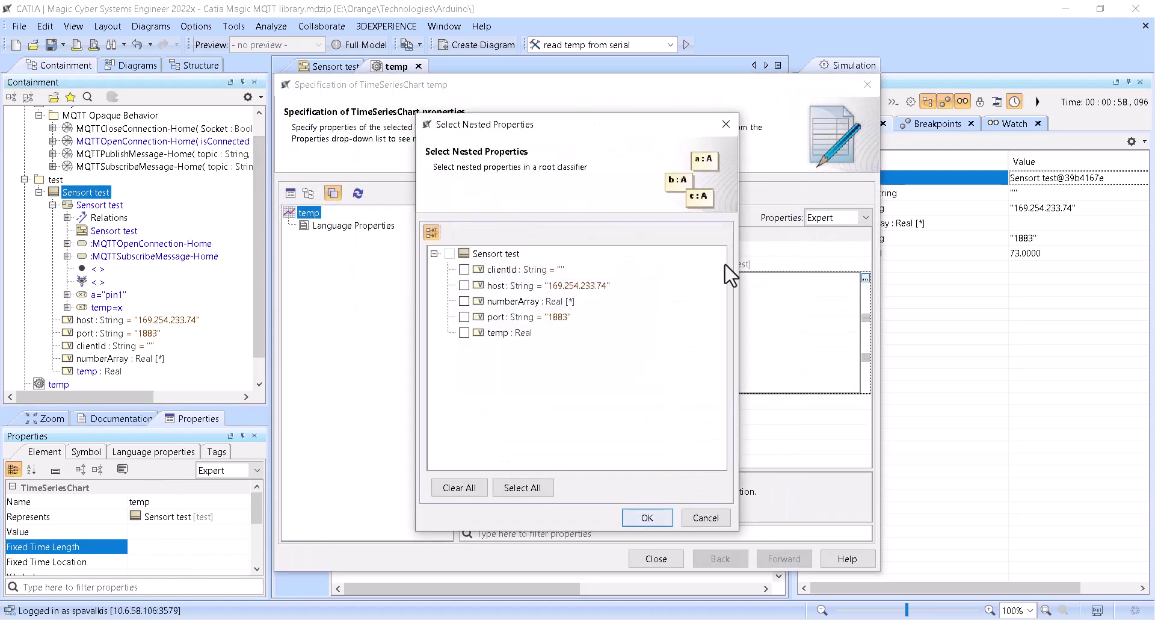
{"action": "left_click", "coordinate": [643, 519]}
{"action": "left_click", "coordinate": [698, 445]}
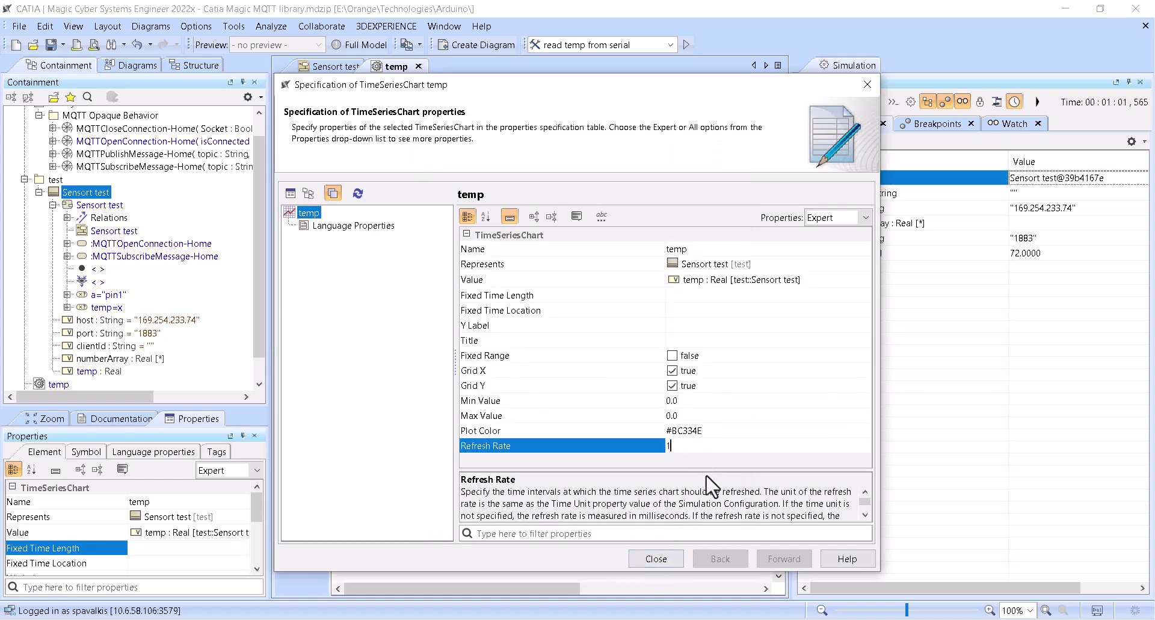
{"action": "left_click", "coordinate": [656, 559]}
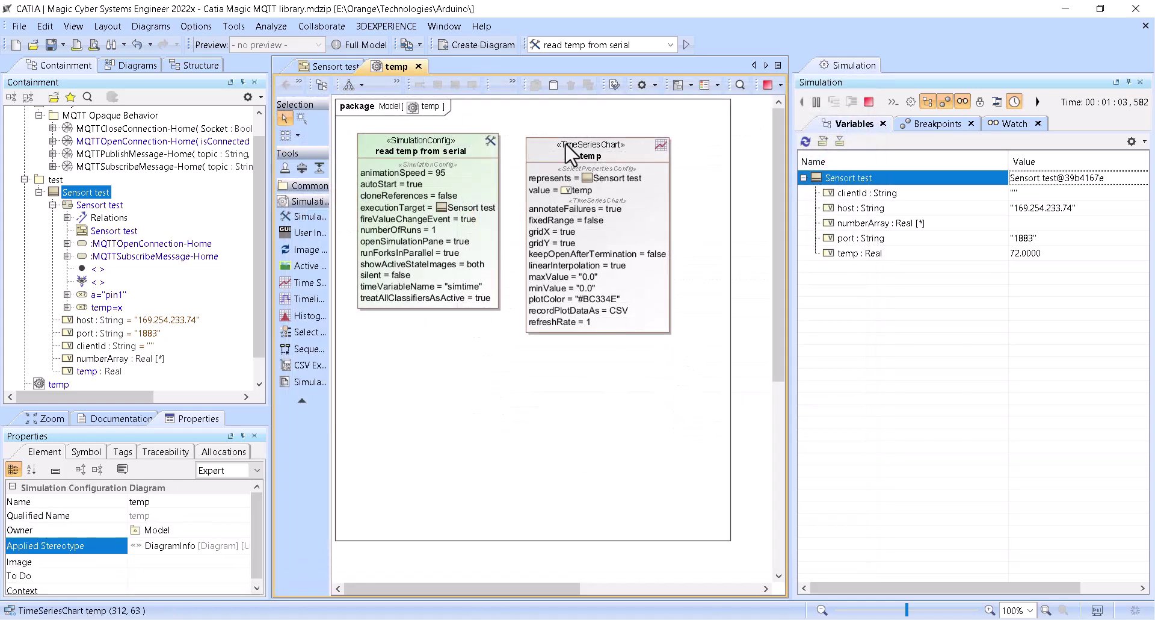
Check the Sensort test activity diagram, then select the test package in the Containment tree.
{"action": "left_click", "coordinate": [548, 150]}
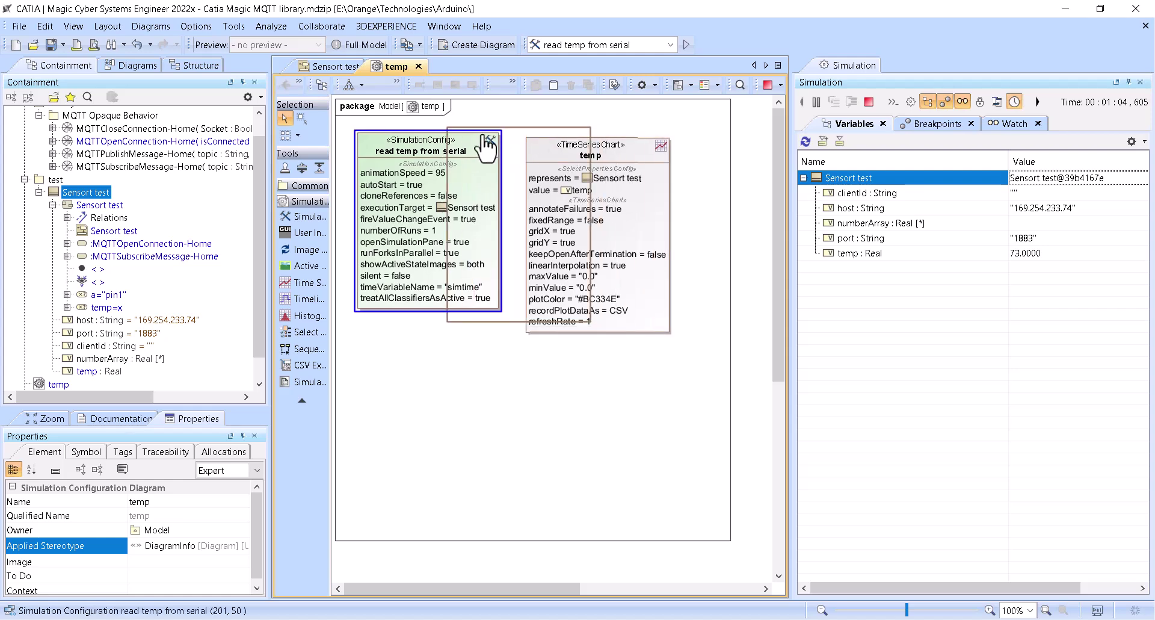
{"action": "left_click", "coordinate": [337, 62]}
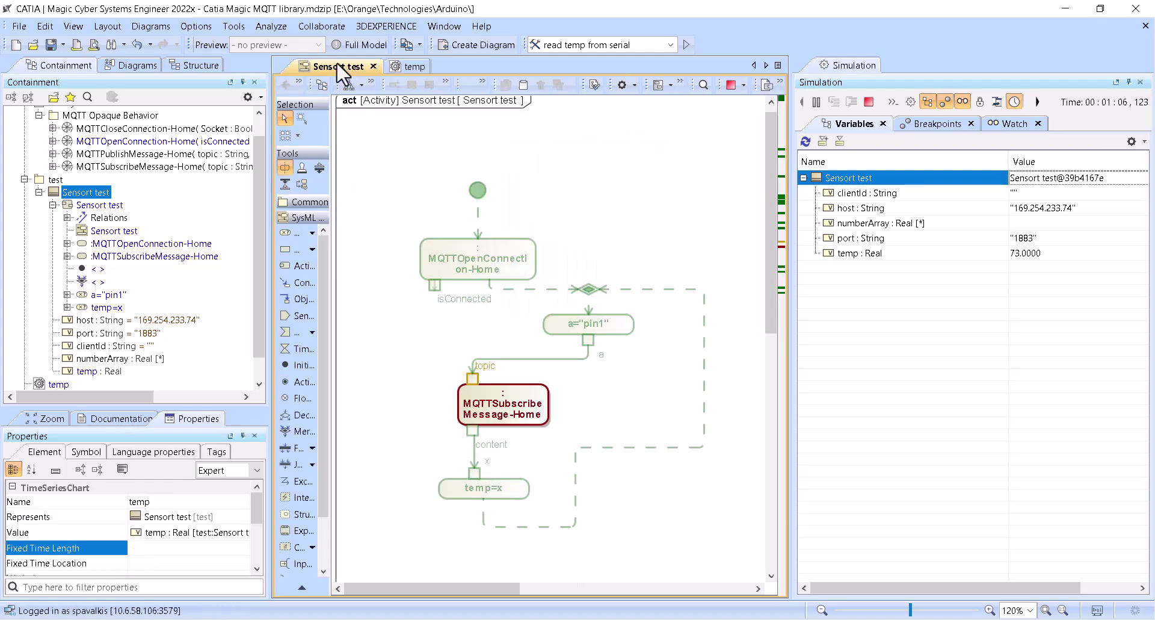
{"action": "left_click", "coordinate": [398, 65]}
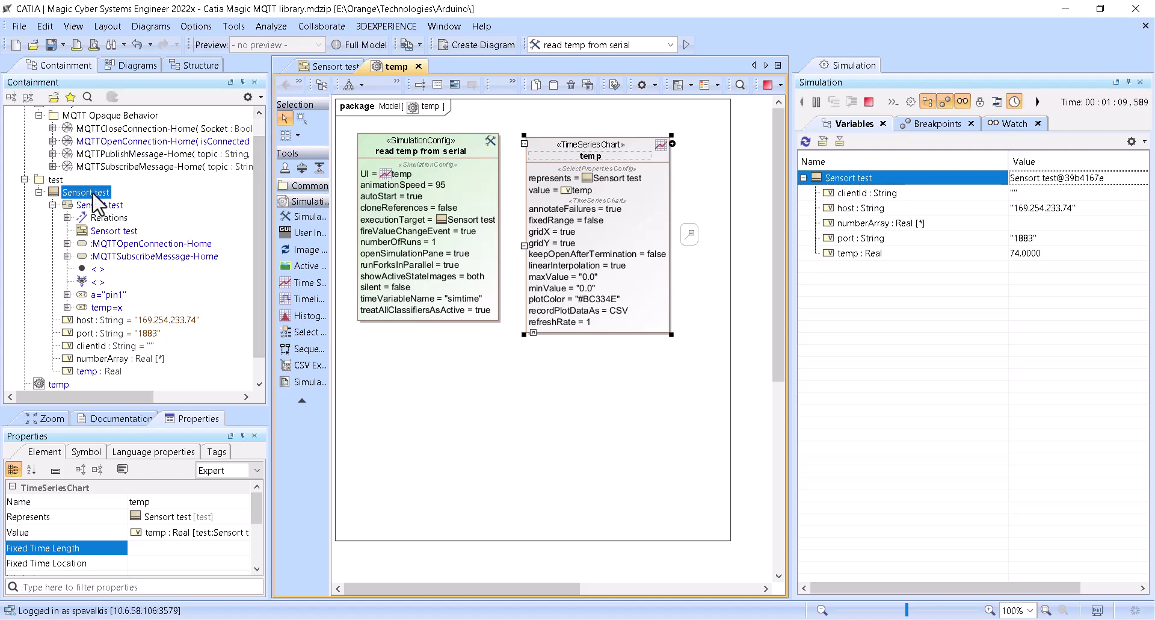
{"action": "scroll", "coordinate": [95, 208], "scroll_direction": "up", "scroll_amount": 1}
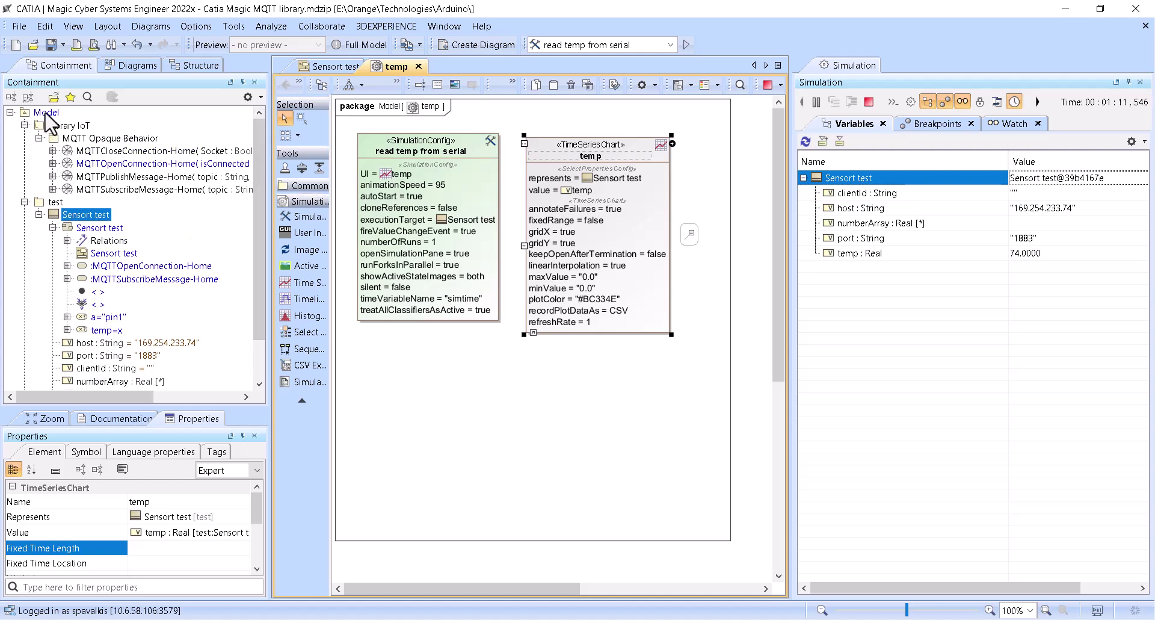
{"action": "left_click", "coordinate": [51, 202]}
Create a block definition diagram in test containing the Sensort test block.
{"action": "left_click", "coordinate": [465, 42]}
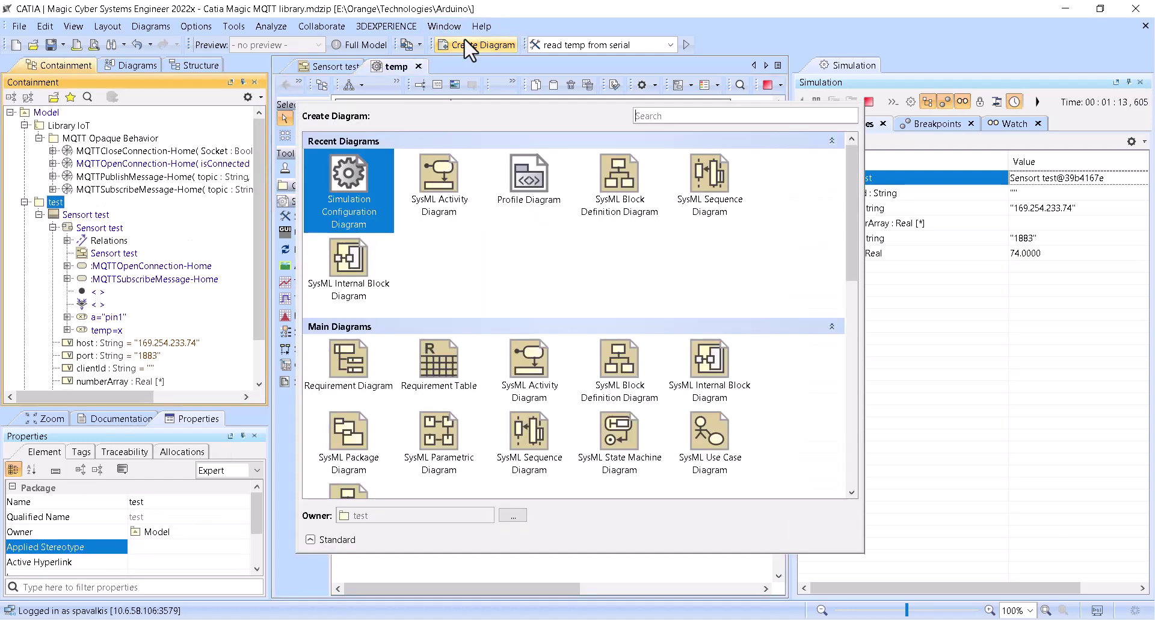
{"action": "left_click", "coordinate": [602, 174]}
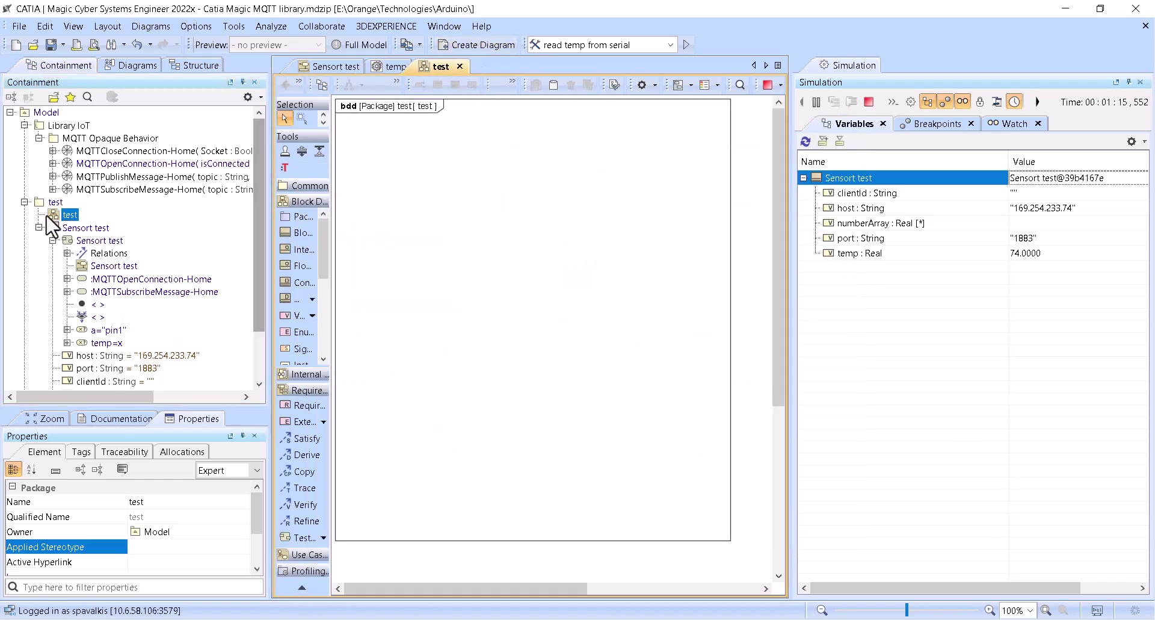
{"action": "left_click_drag", "start_coordinate": [77, 233], "coordinate": [407, 151]}
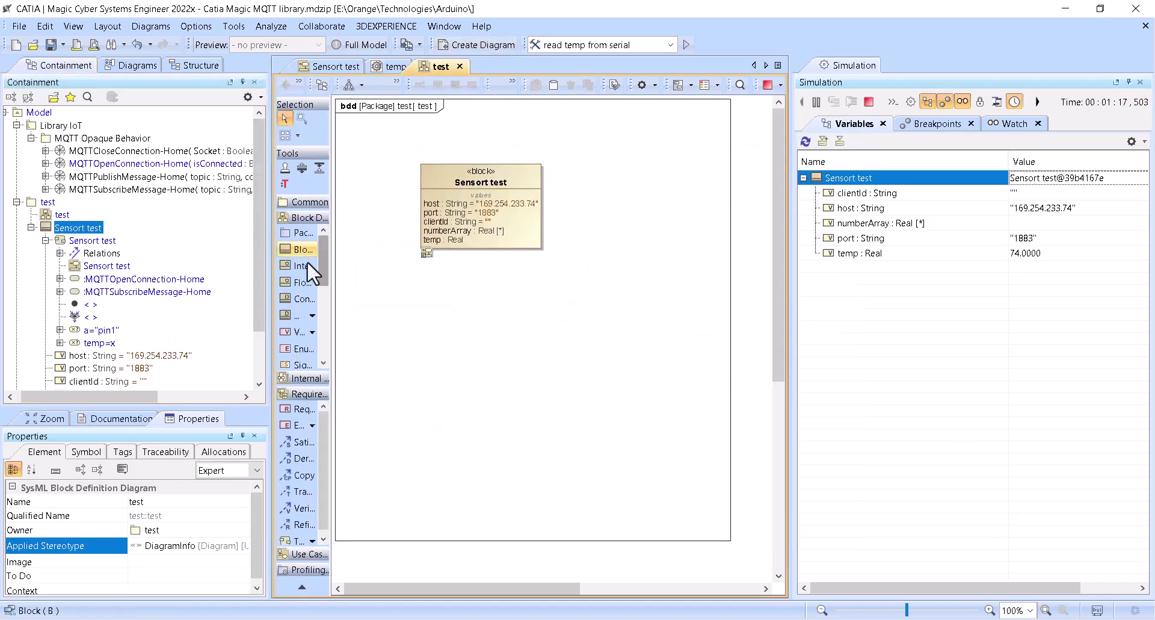
Add a requirement named 'temp limit' that Sensort test satisfies via a Satisfy link.
{"action": "left_click", "coordinate": [297, 409]}
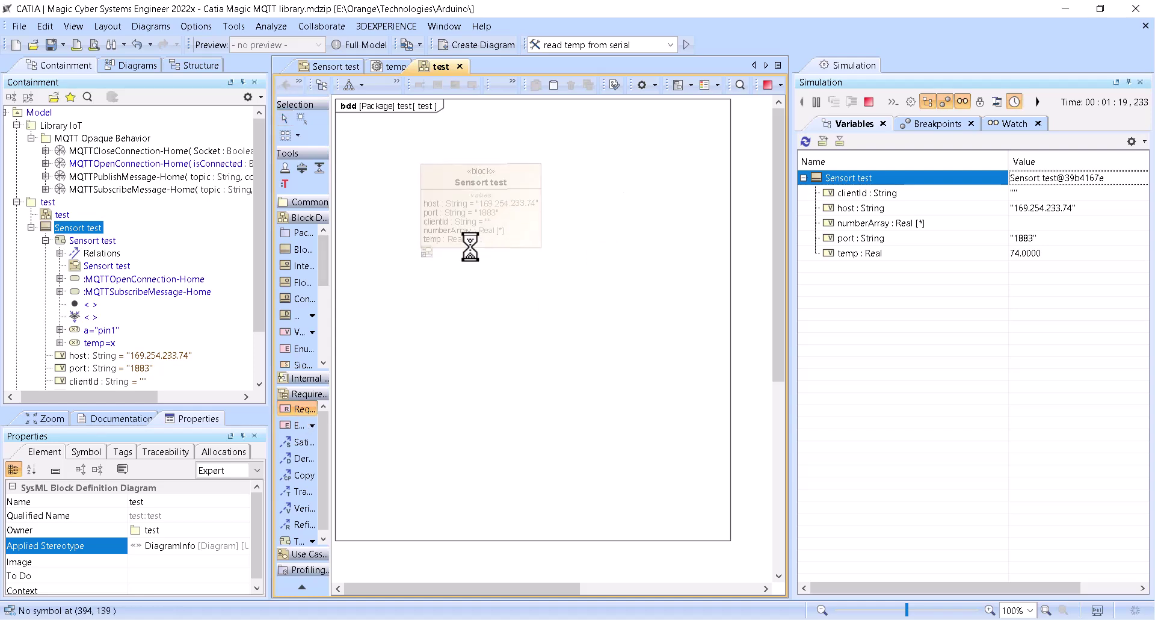
{"action": "left_click", "coordinate": [542, 244]}
{"action": "left_click_drag", "start_coordinate": [557, 238], "coordinate": [637, 229]}
{"action": "left_click", "coordinate": [665, 220]}
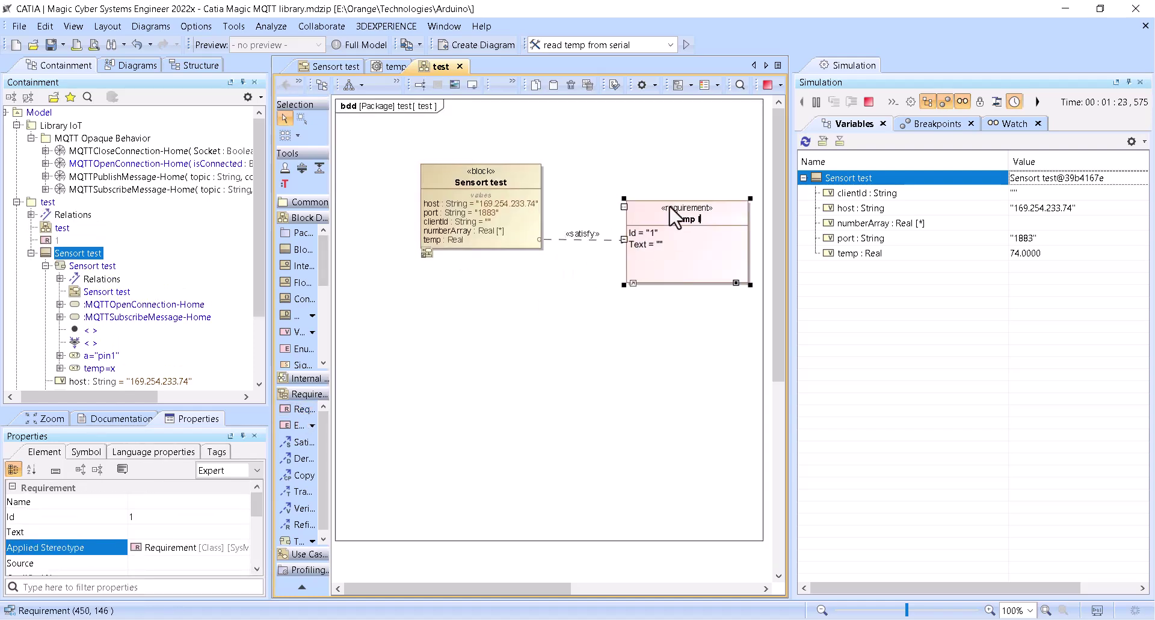
{"action": "left_click", "coordinate": [676, 273]}
Set the requirement text to 'temp shall be between 70 and 80 F' and shrink the frame.
{"action": "double_click", "coordinate": [662, 256]}
{"action": "type", "text": "temp shall be between 70 and"}
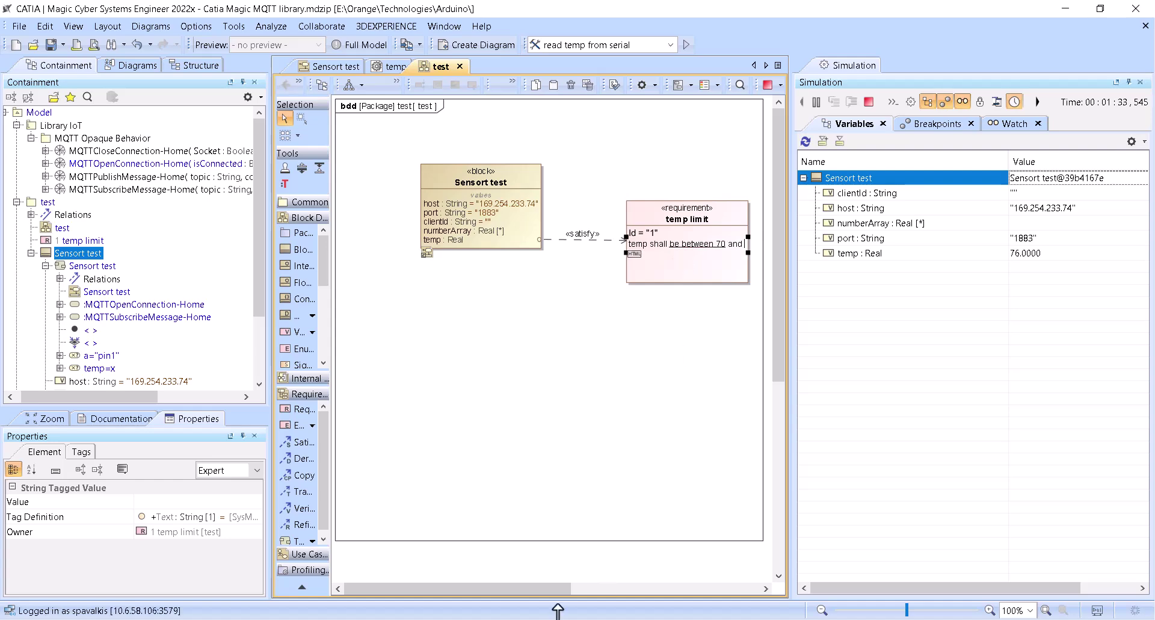
{"action": "type", "text": "F"}
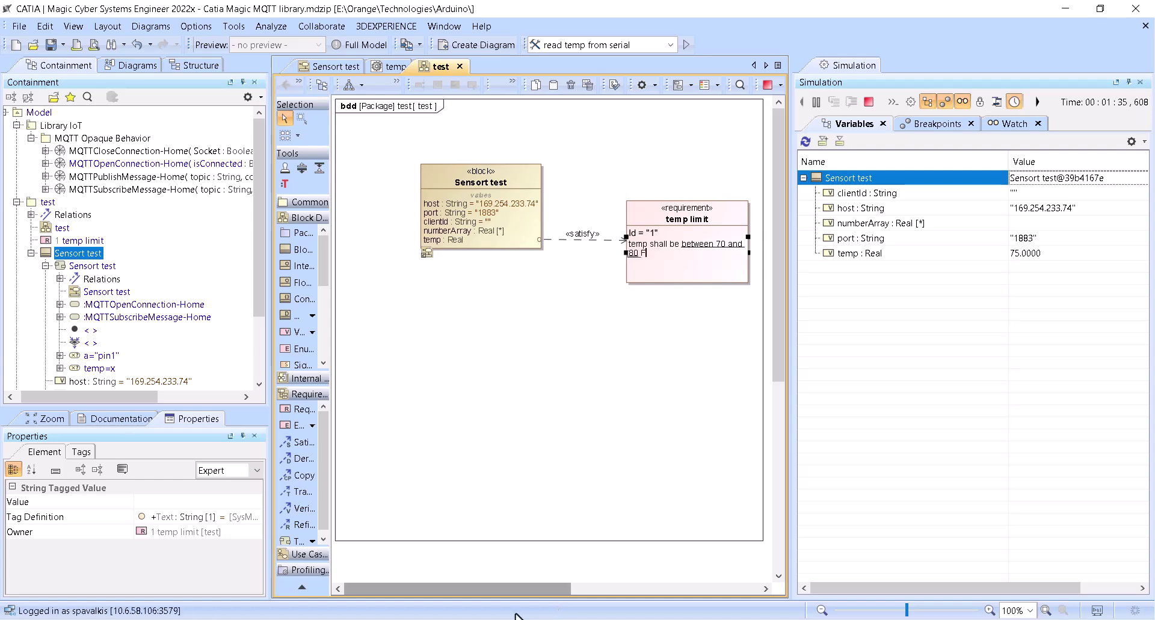
{"action": "left_click", "coordinate": [560, 471]}
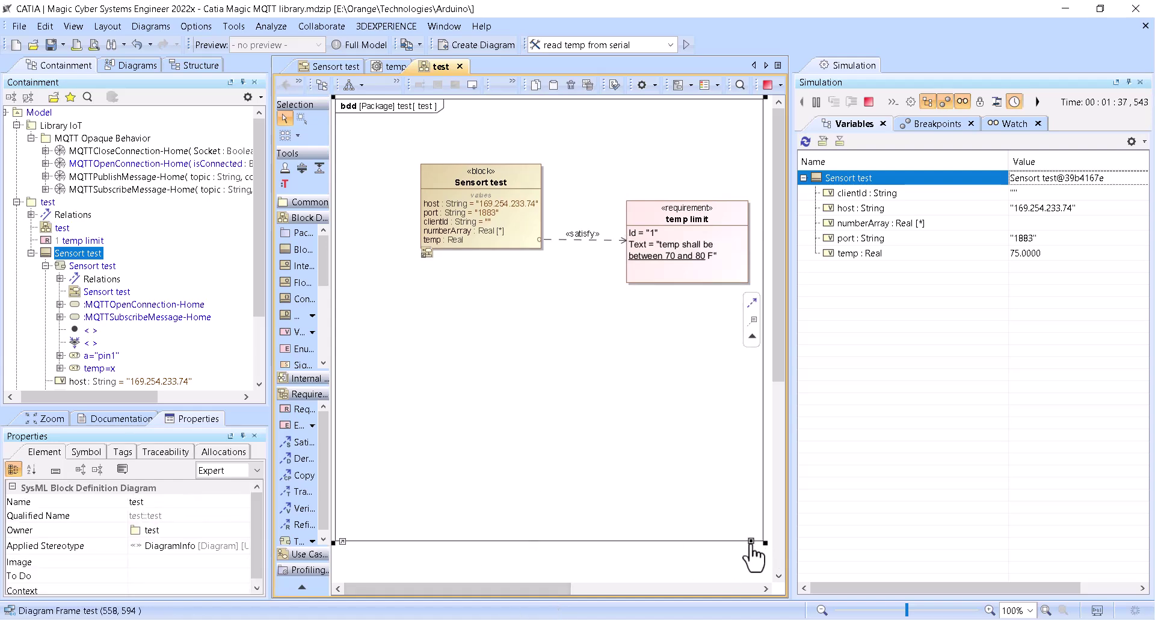
{"action": "left_click_drag", "start_coordinate": [751, 541], "coordinate": [626, 516]}
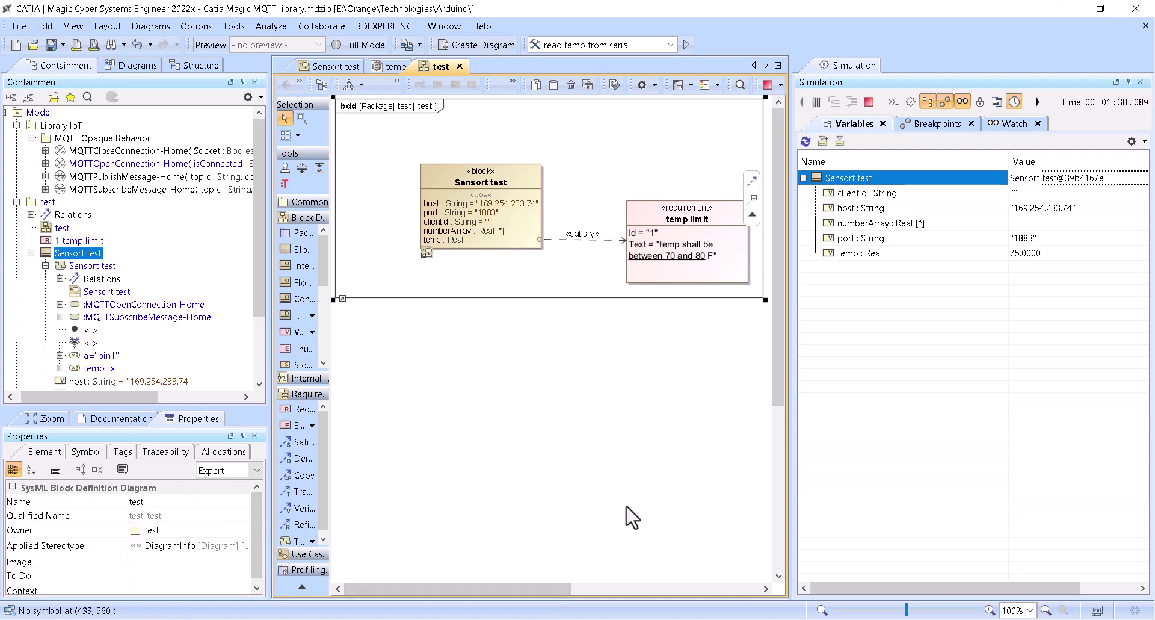
Save the project, restart the Sensort test simulation, and run 'read temp from serial'.
{"action": "left_click", "coordinate": [49, 46]}
{"action": "left_click", "coordinate": [869, 102]}
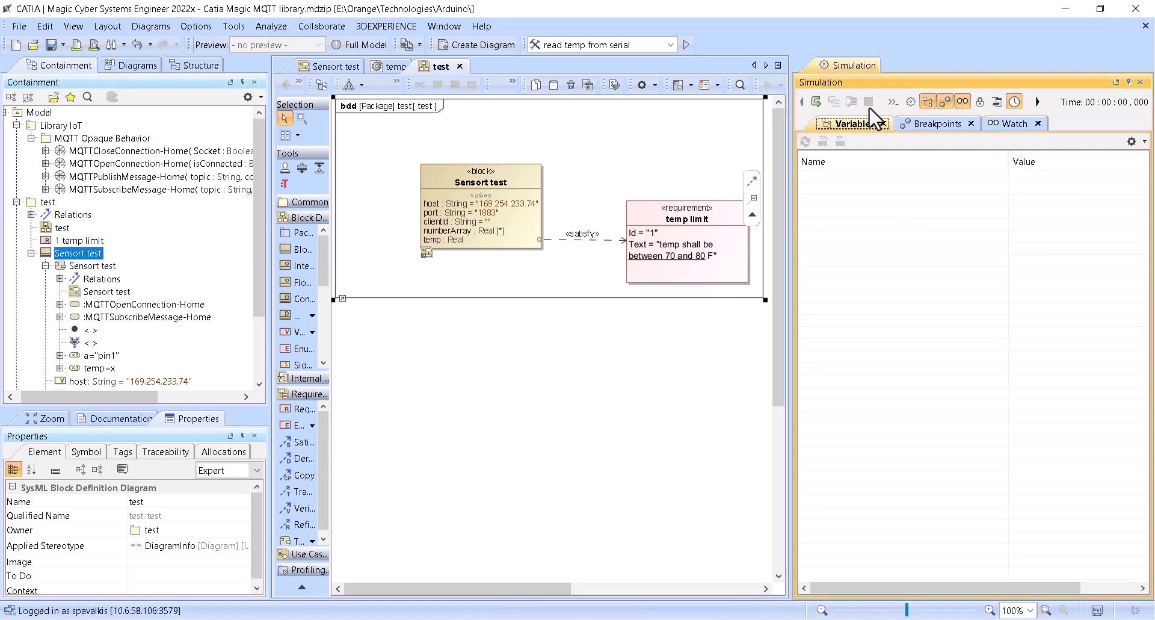
{"action": "left_click", "coordinate": [819, 104]}
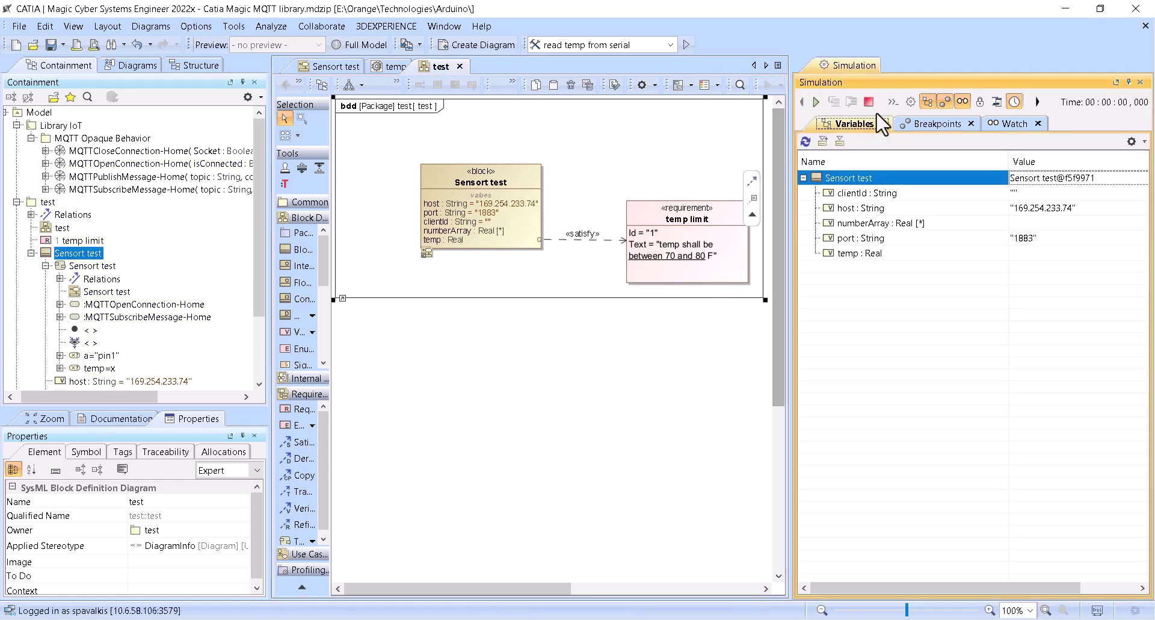
{"action": "left_click", "coordinate": [686, 44]}
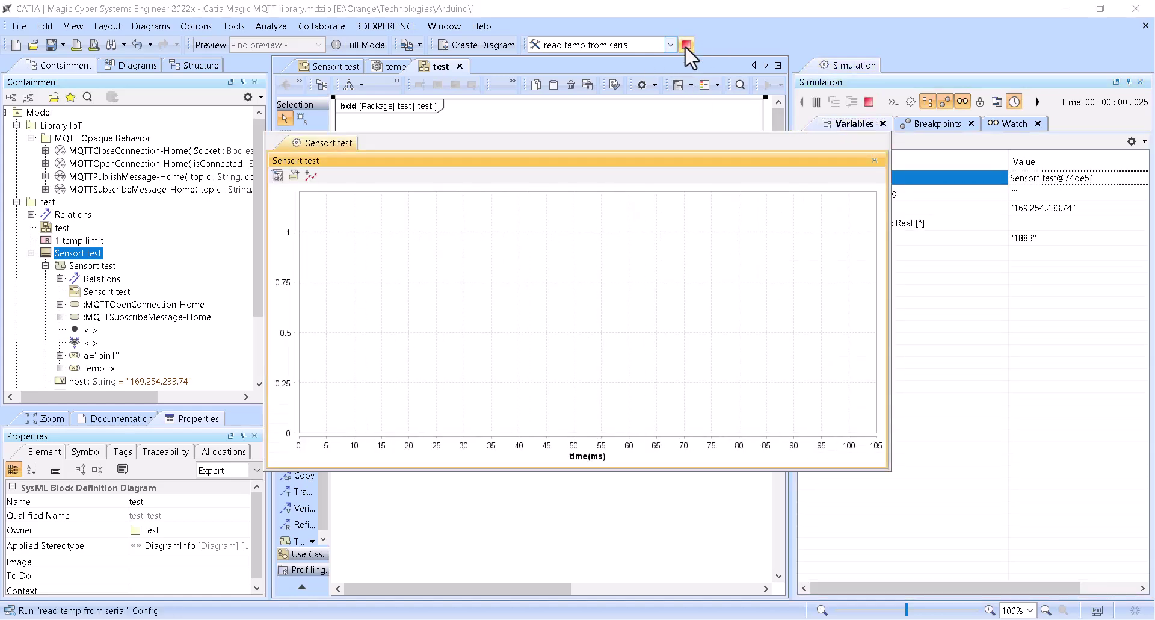
Move the live temp chart window up and left to uncover the diagram.
{"action": "left_click_drag", "start_coordinate": [692, 150], "coordinate": [548, 313]}
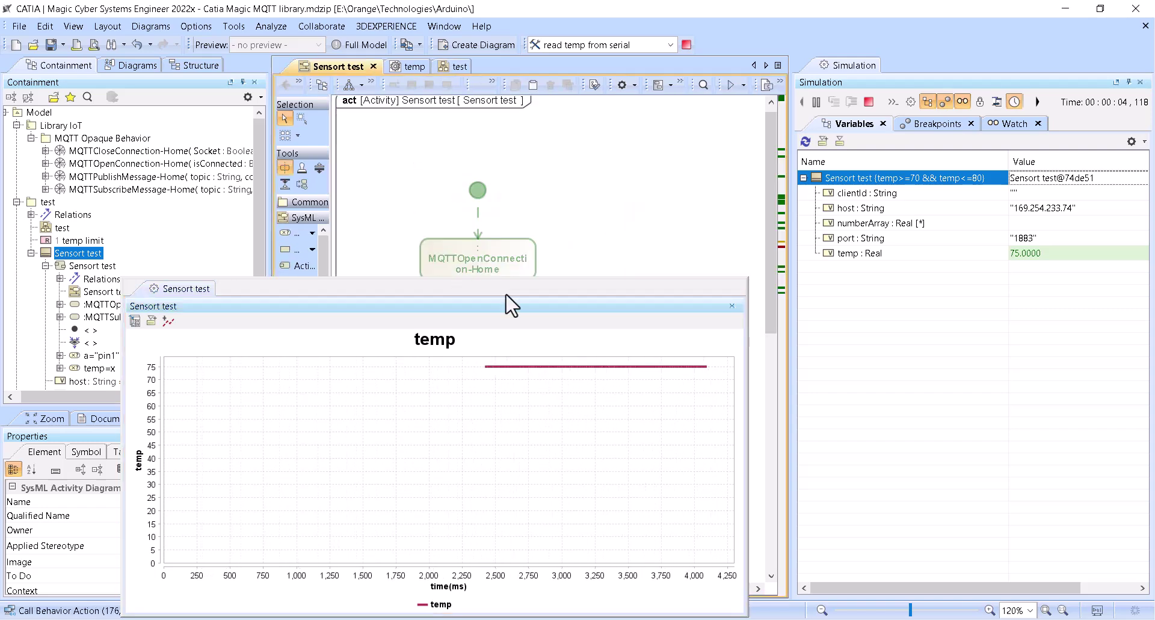
{"action": "left_click_drag", "start_coordinate": [529, 313], "coordinate": [539, 260]}
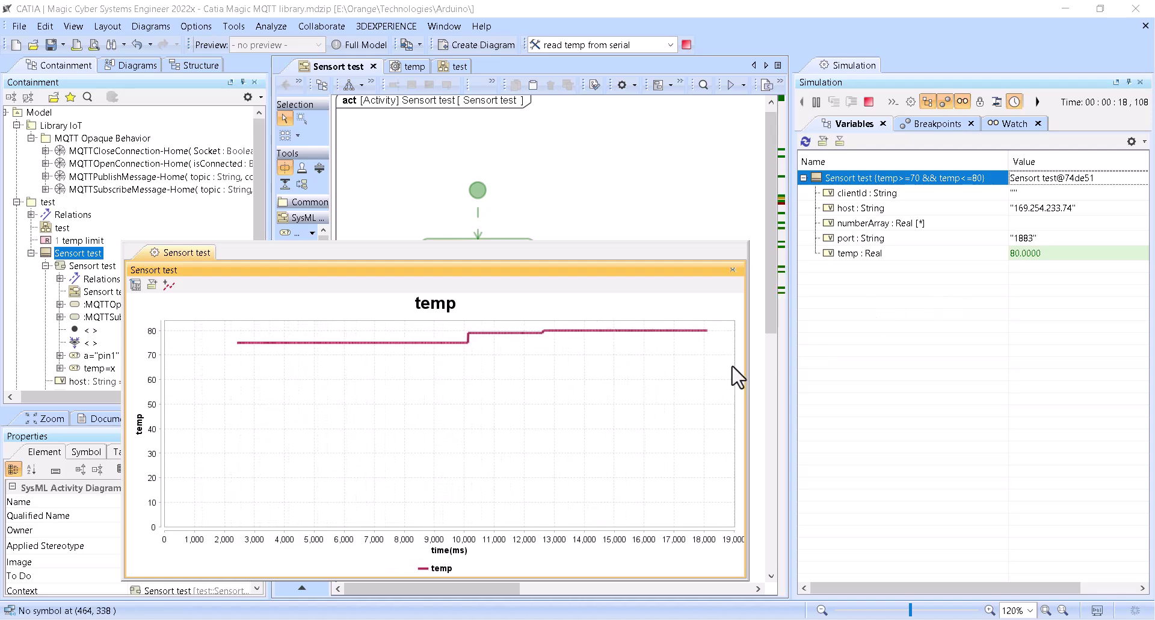
{"action": "left_click_drag", "start_coordinate": [676, 247], "coordinate": [547, 211]}
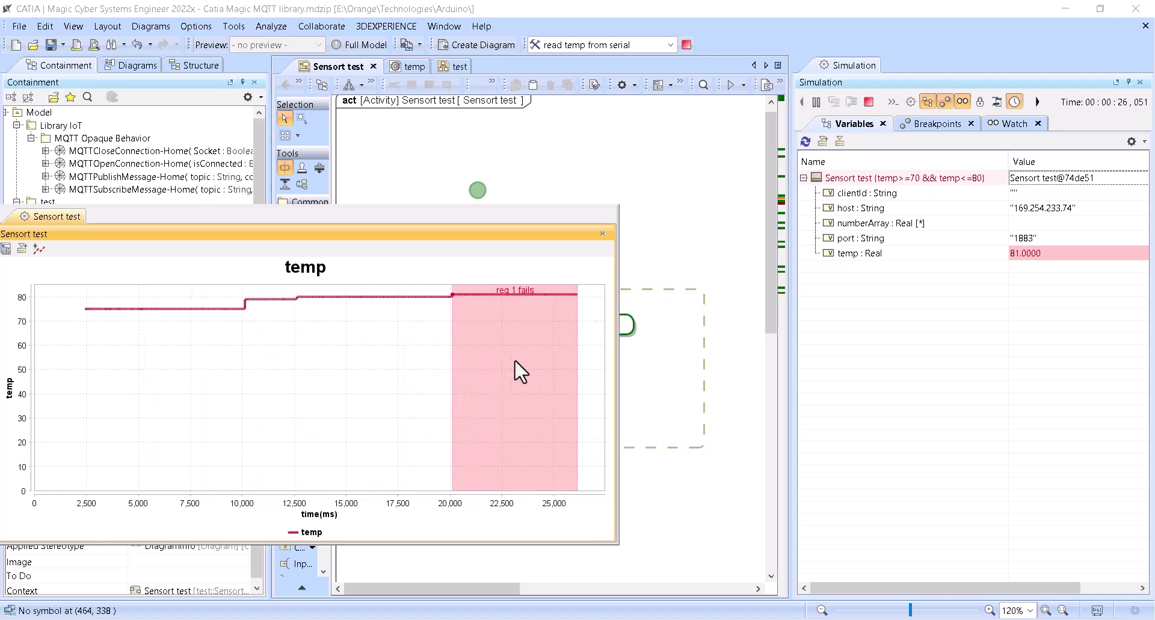
Drag the Animation speed slider to maximum in the widened Simulation panel, then reposition the temp chart.
{"action": "mouse_move", "coordinate": [515, 361]}
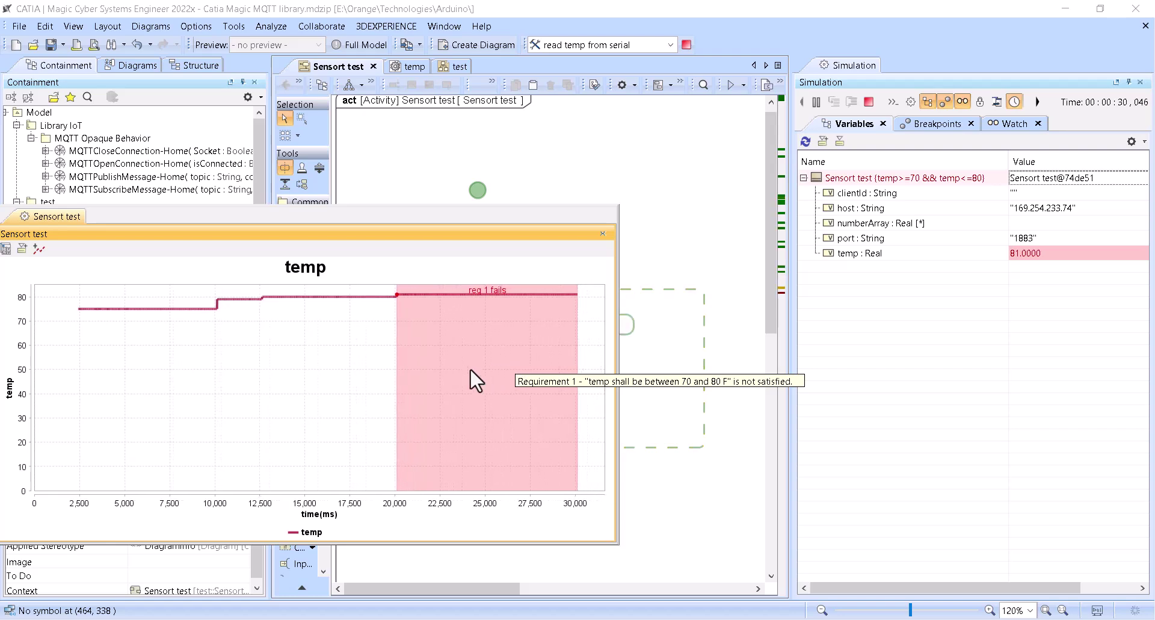
{"action": "left_click_drag", "start_coordinate": [485, 229], "coordinate": [296, 158]}
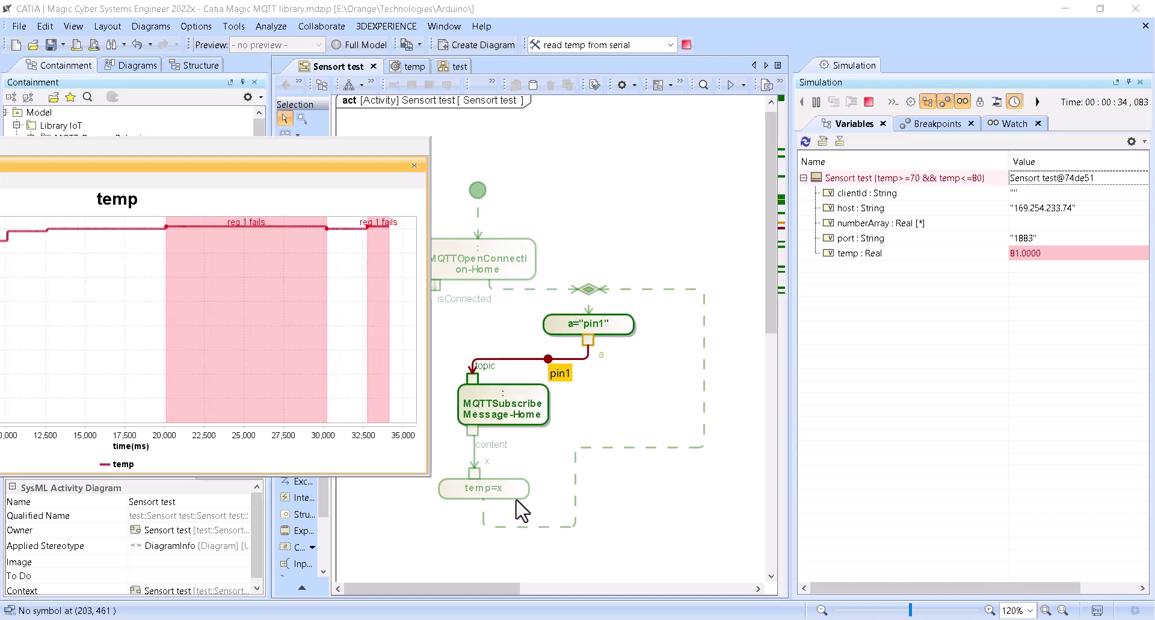
{"action": "left_click_drag", "start_coordinate": [795, 231], "coordinate": [462, 222]}
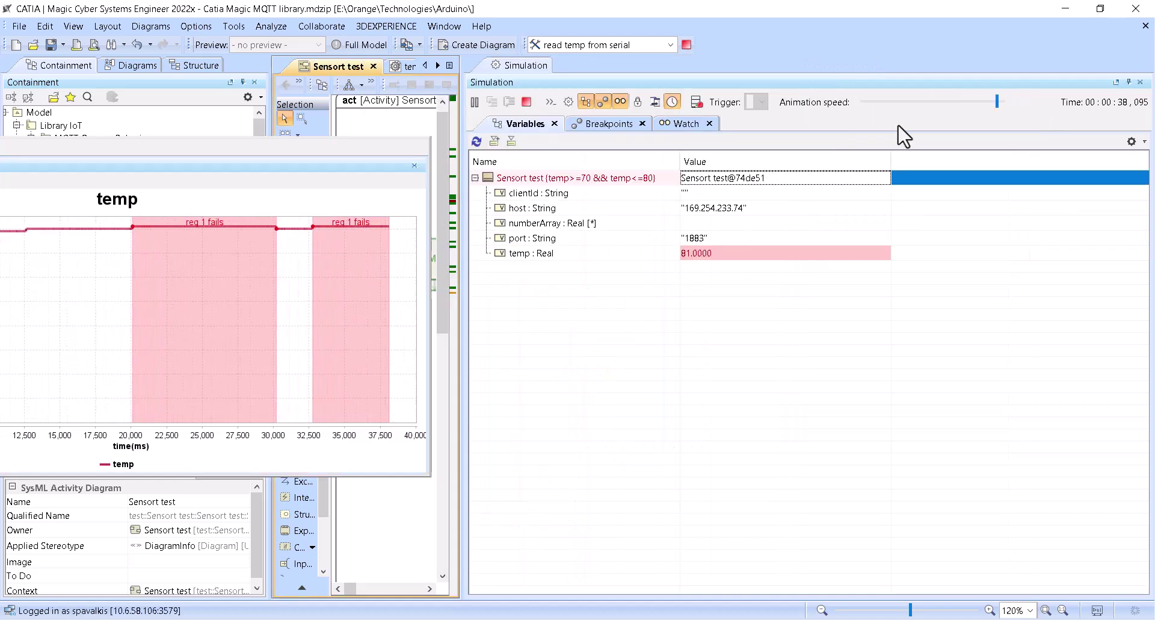
{"action": "left_click_drag", "start_coordinate": [997, 104], "coordinate": [1030, 111]}
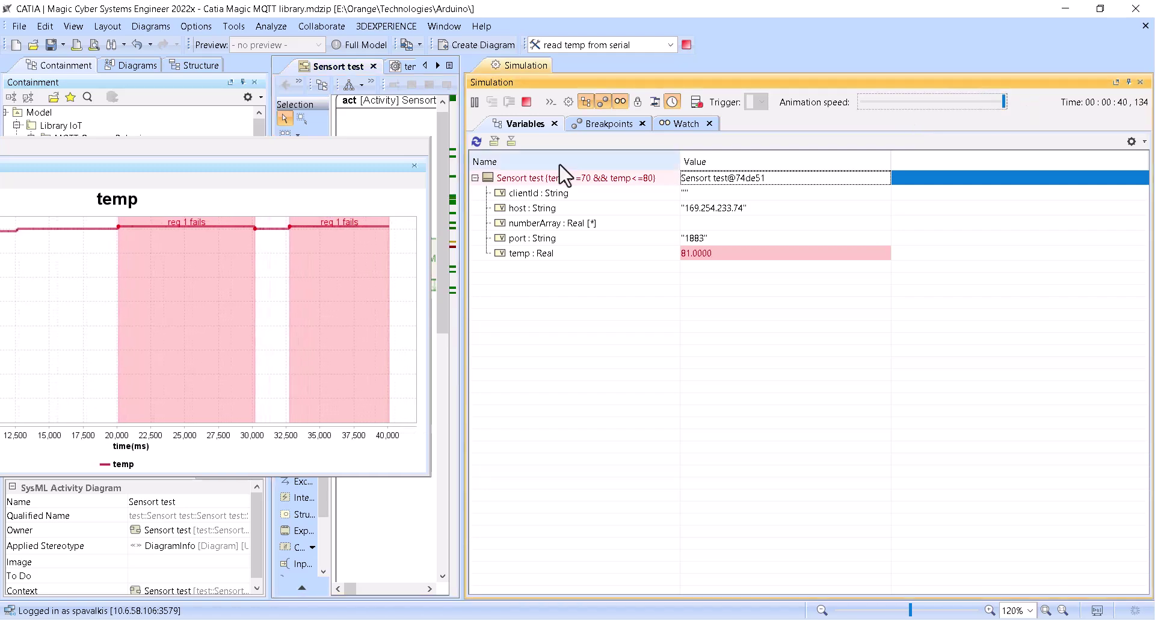
{"action": "left_click_drag", "start_coordinate": [460, 258], "coordinate": [791, 251]}
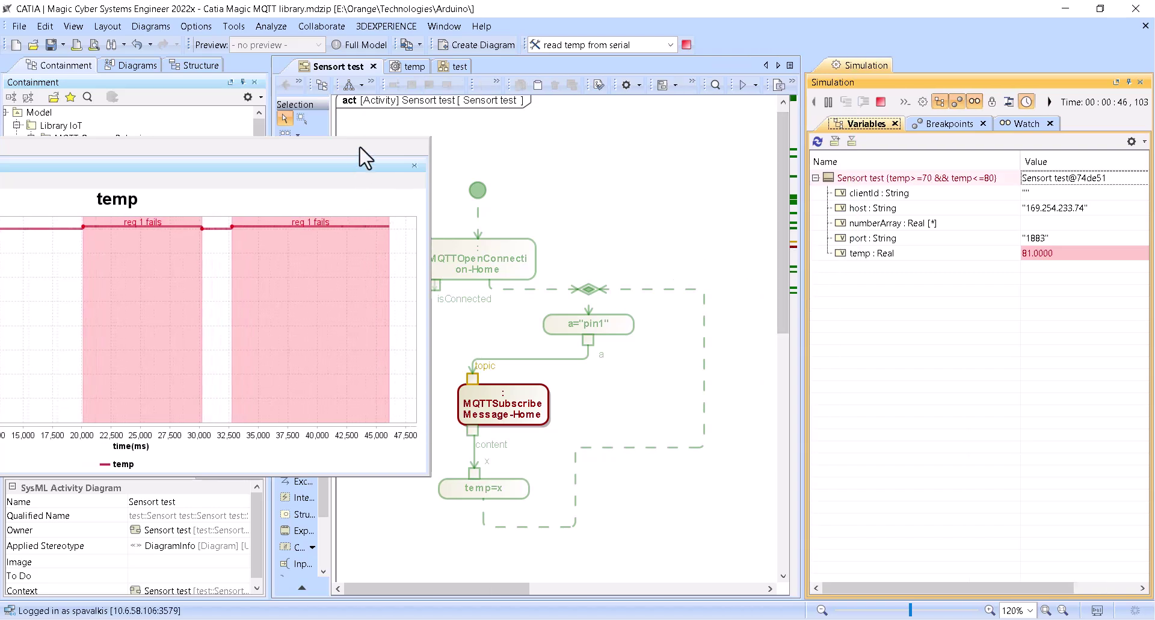
{"action": "left_click_drag", "start_coordinate": [361, 163], "coordinate": [469, 93]}
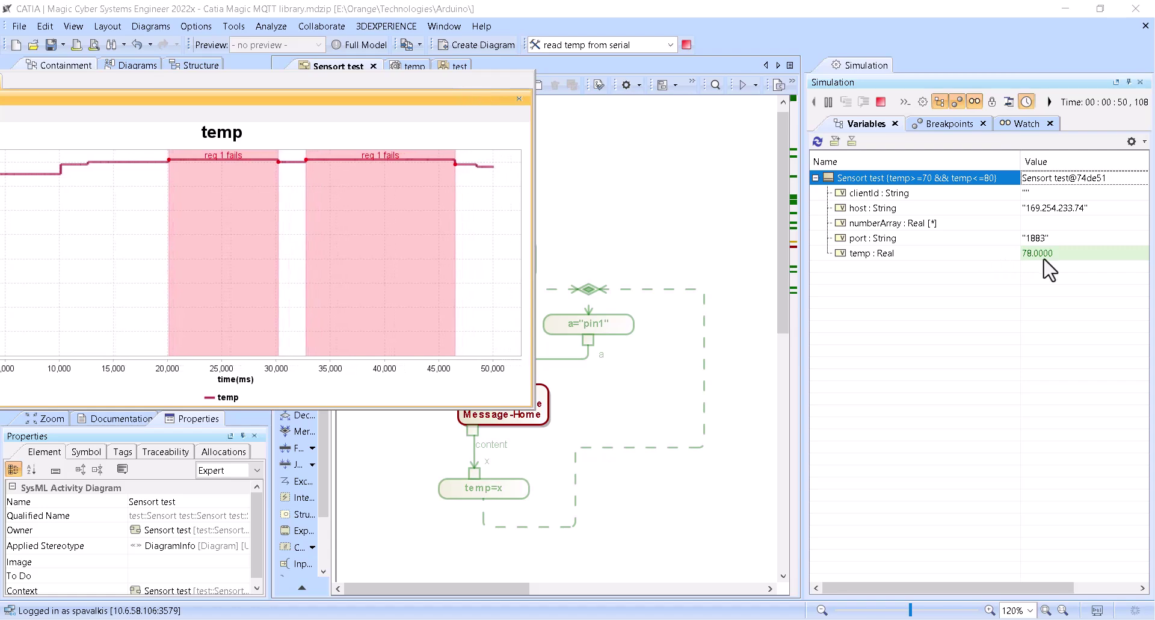
{"action": "mouse_move", "coordinate": [1046, 264]}
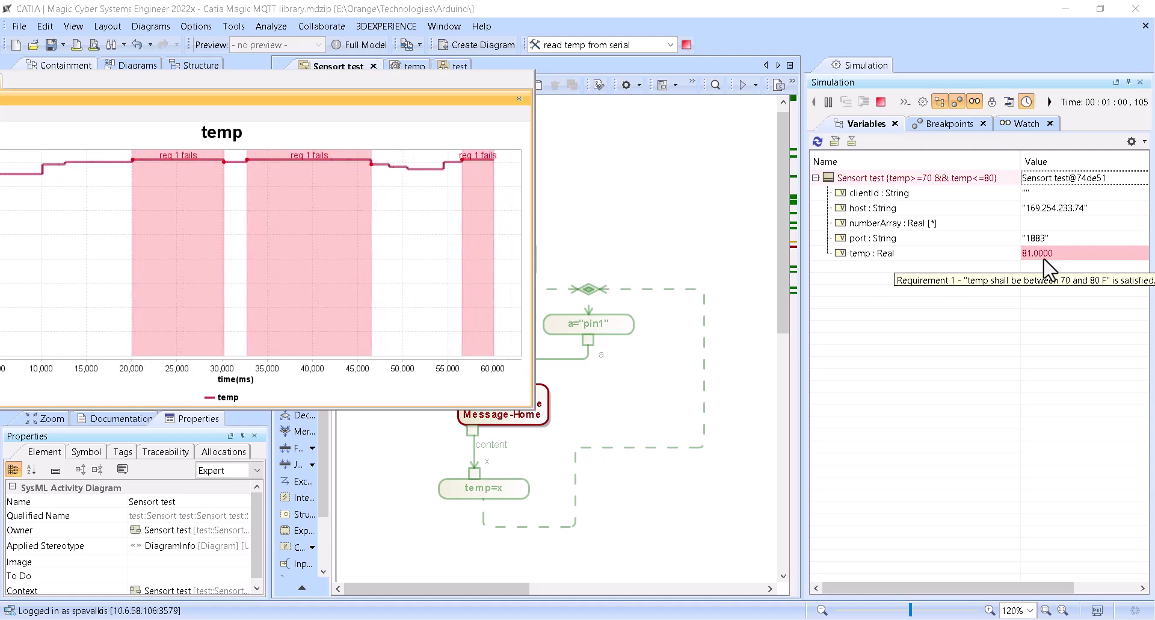
Review the incoming temperature payloads in Node-RED's debug log, then return to CATIA Magic.
{"action": "left_click", "coordinate": [635, 619]}
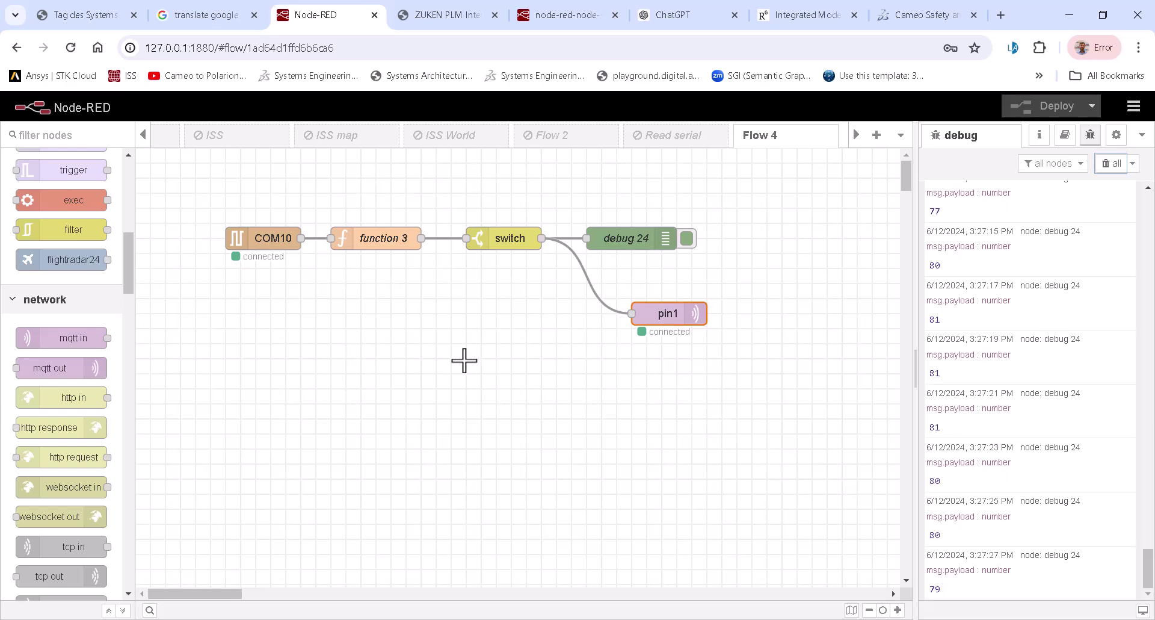
{"action": "key", "text": "alt+Tab"}
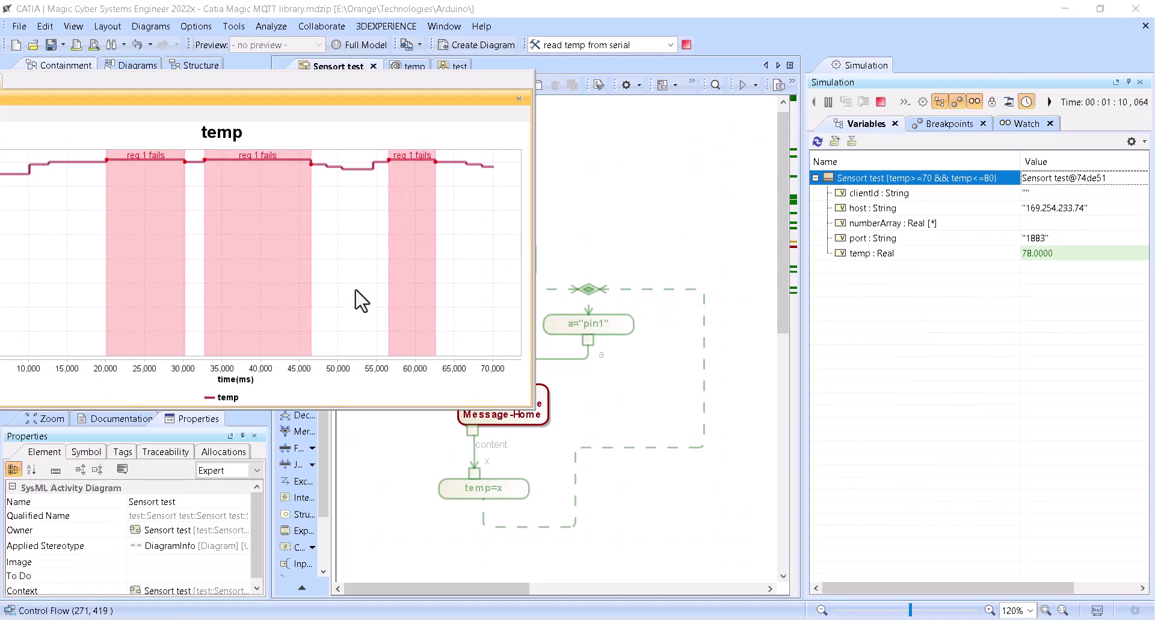